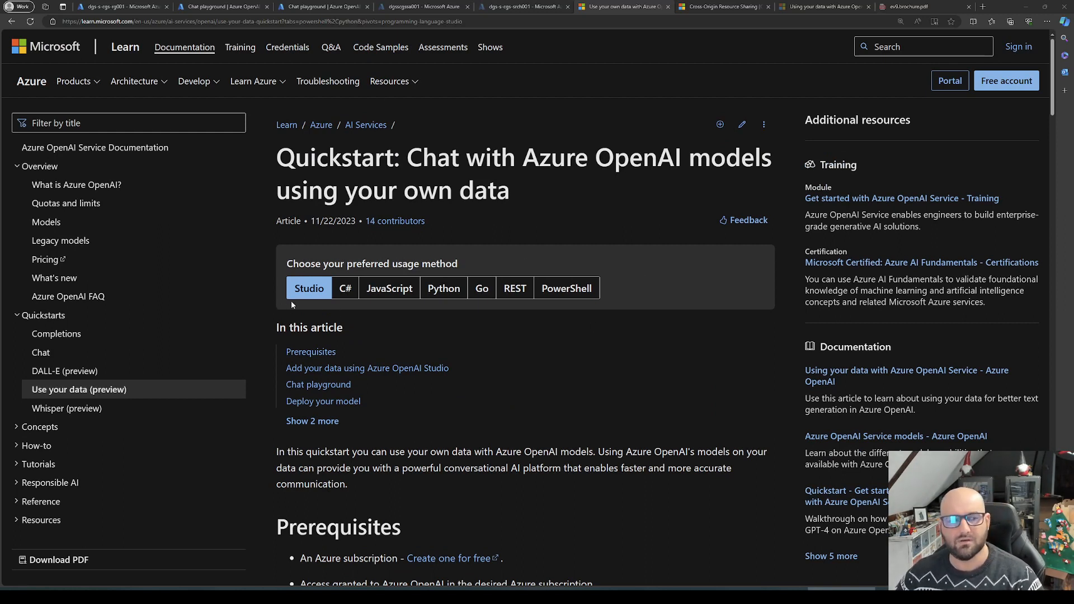
Step: Look over the prerequisites of the Azure OpenAI own-data quickstart and the pages of ev9.brochure.pdf
scroll(300, 390, down, 3)
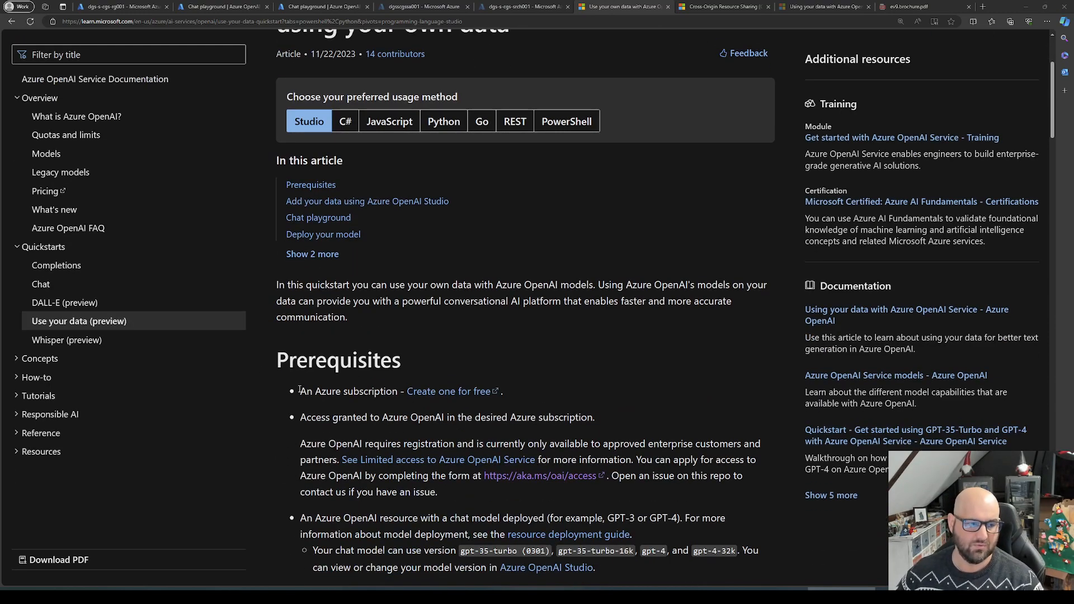
scroll(488, 334, up, 3)
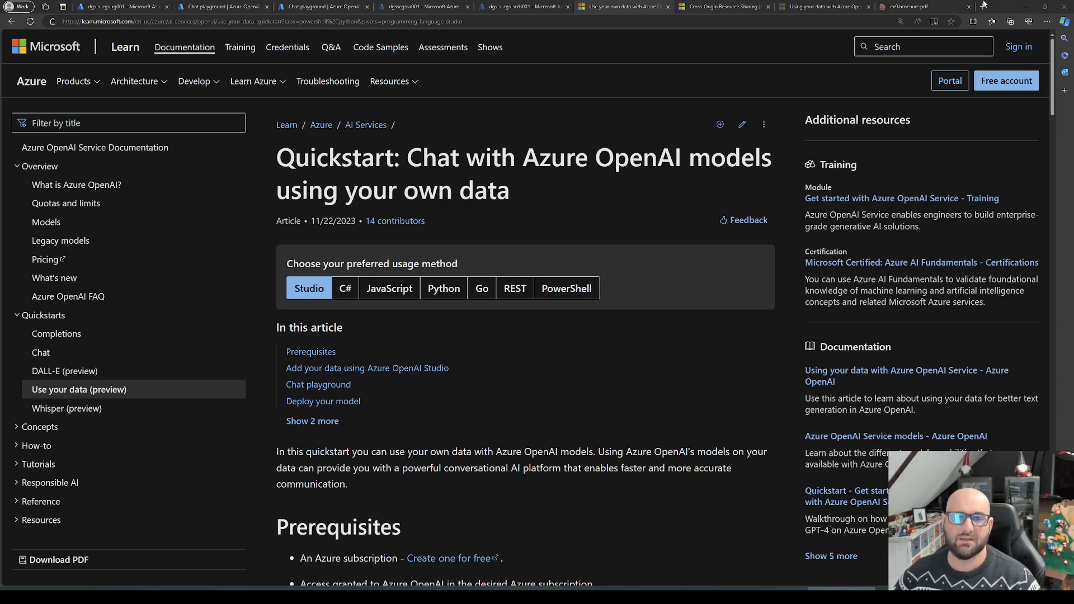
click(911, 9)
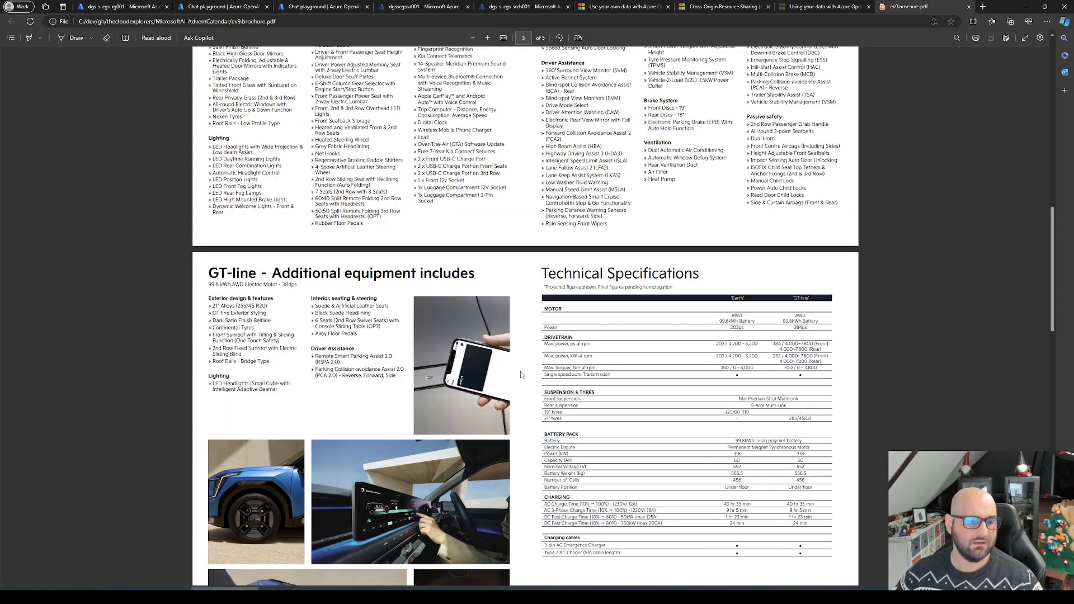
scroll(522, 368, up, 10)
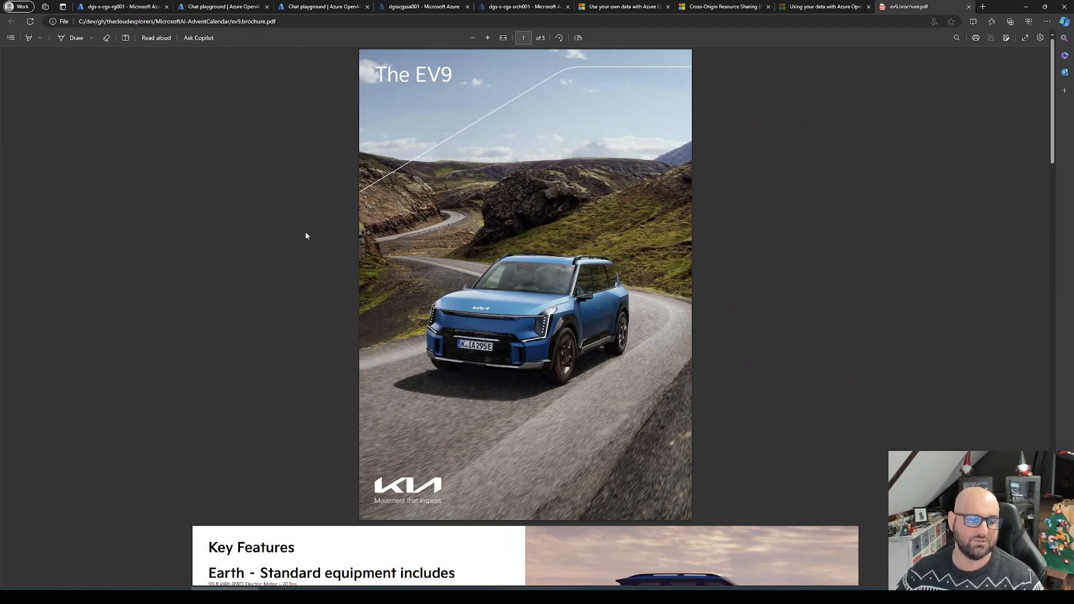
scroll(415, 235, down, 10)
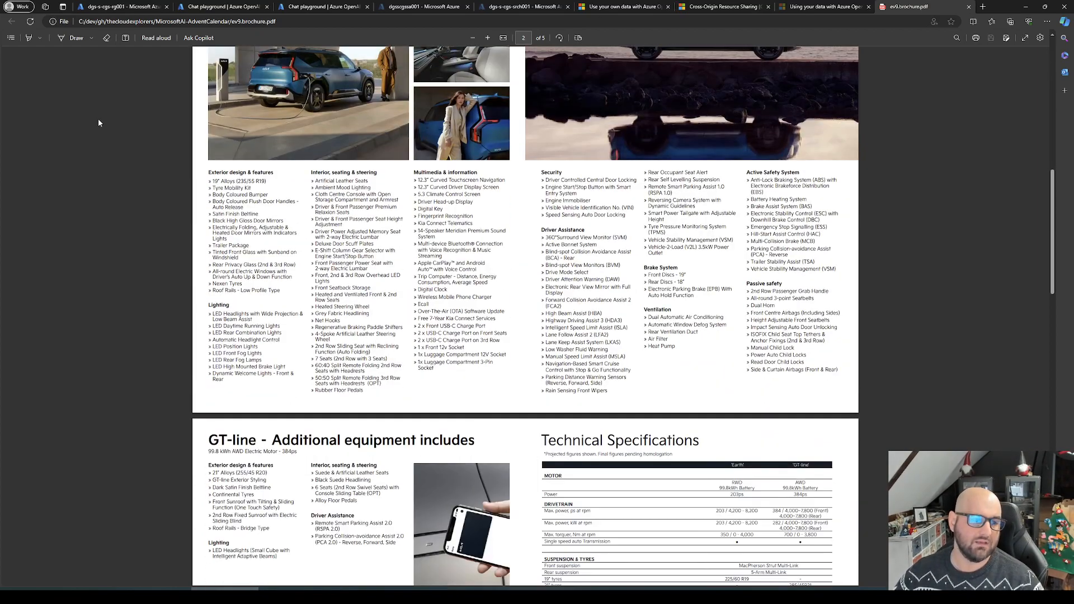
scroll(402, 306, down, 15)
scroll(384, 300, up, 12)
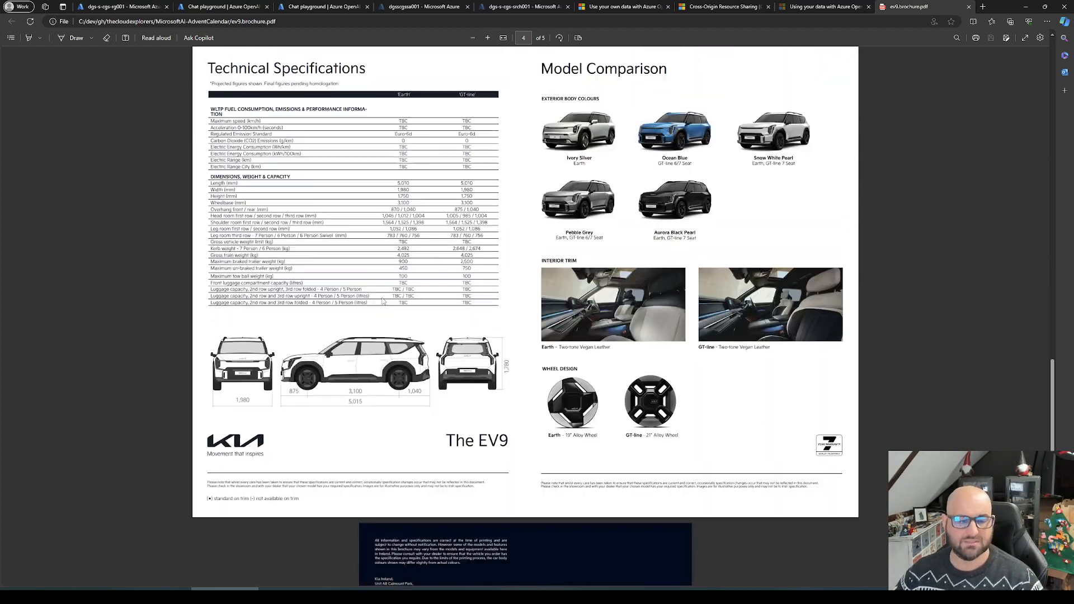
scroll(380, 294, up, 15)
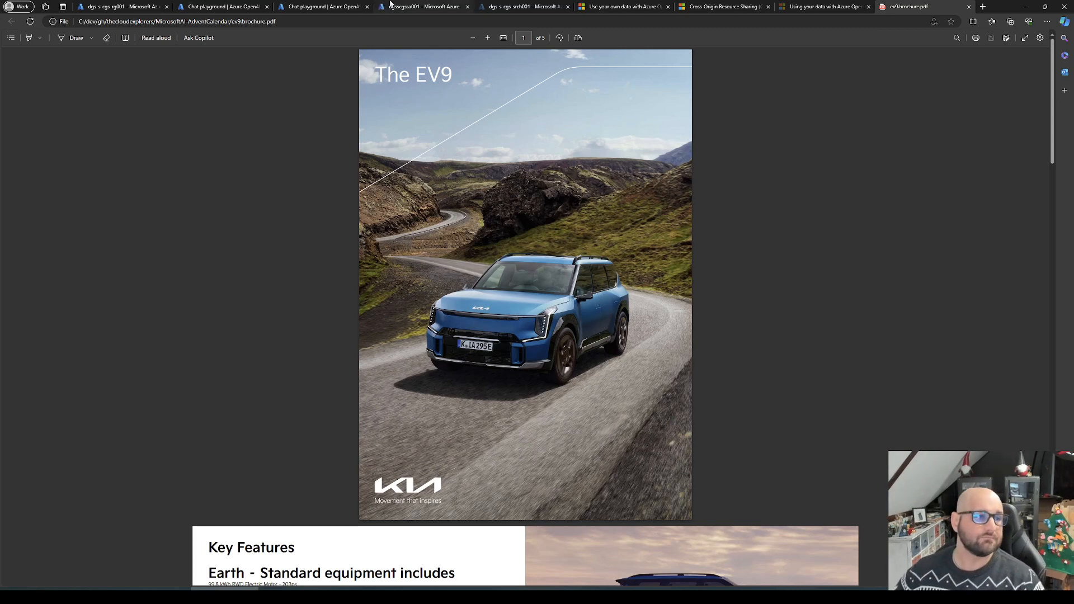
Step: Ask "What is a Kia EV9" in the Azure OpenAI Studio chat playground, keeping the oai-gpt-35-turbo-1106 deployment
click(234, 6)
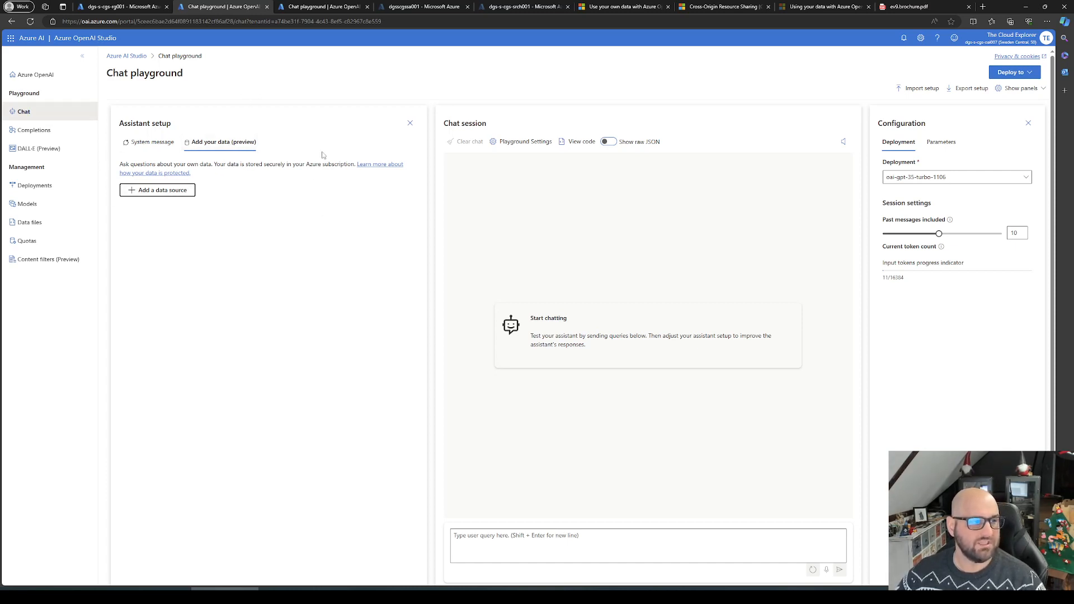
click(951, 177)
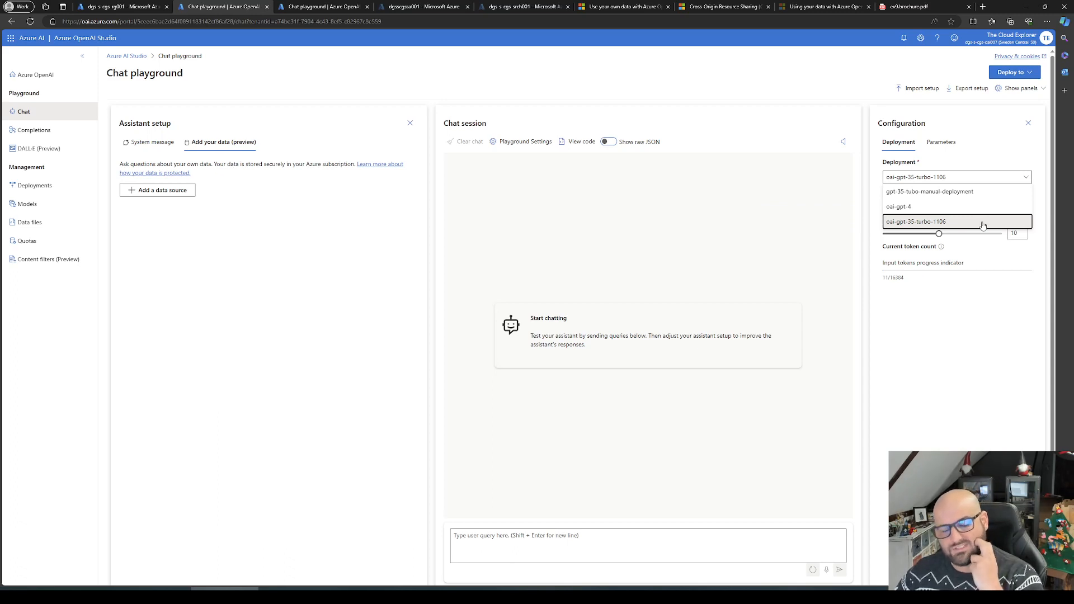
click(693, 571)
click(697, 550)
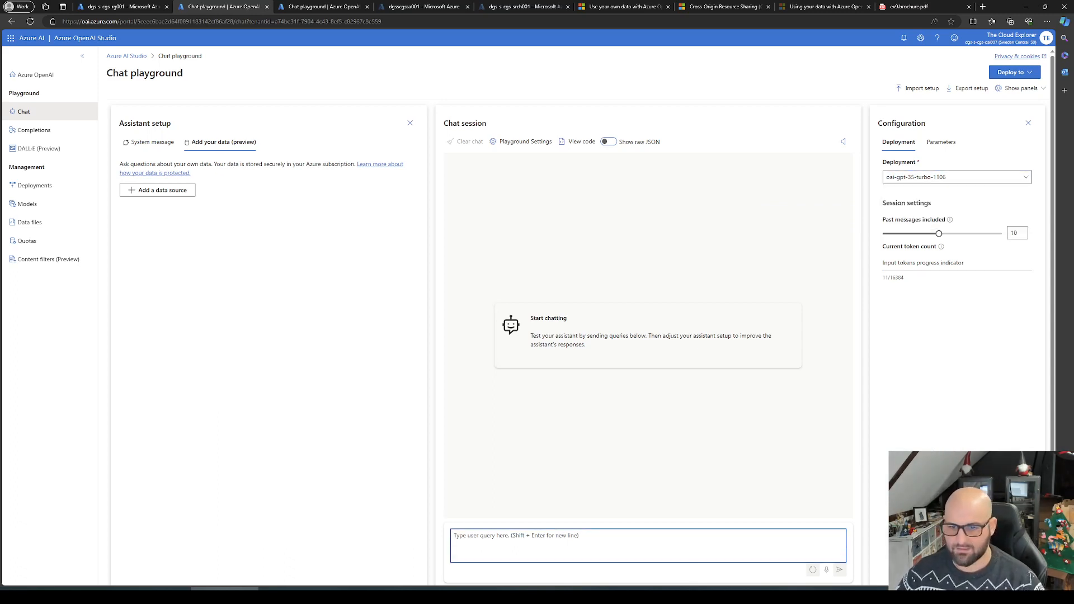
key(alt+Tab)
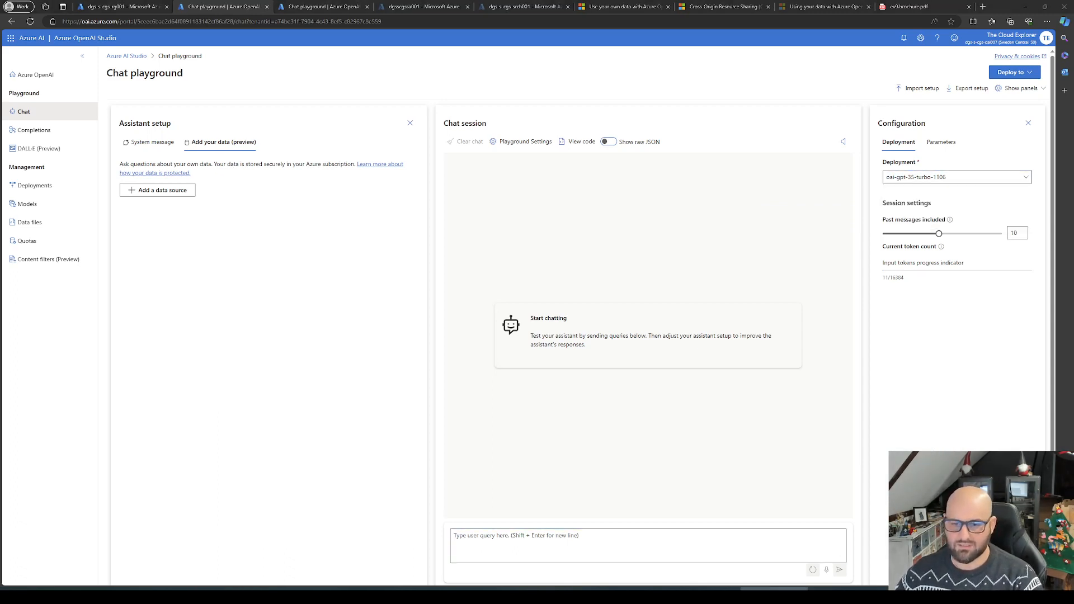
click(567, 547)
text(What is a Kia EV9)
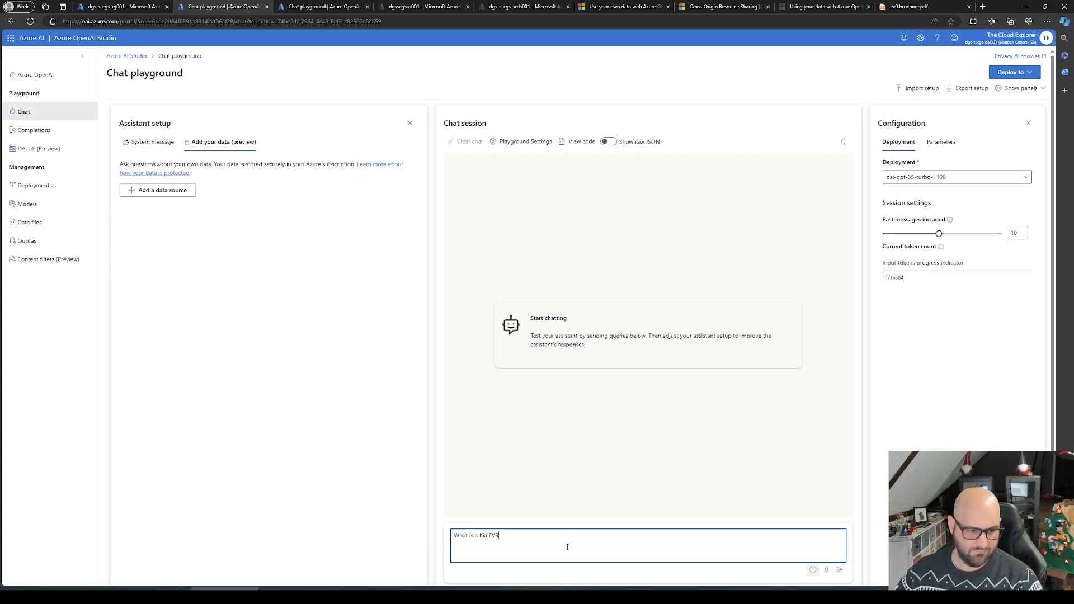
key(Return)
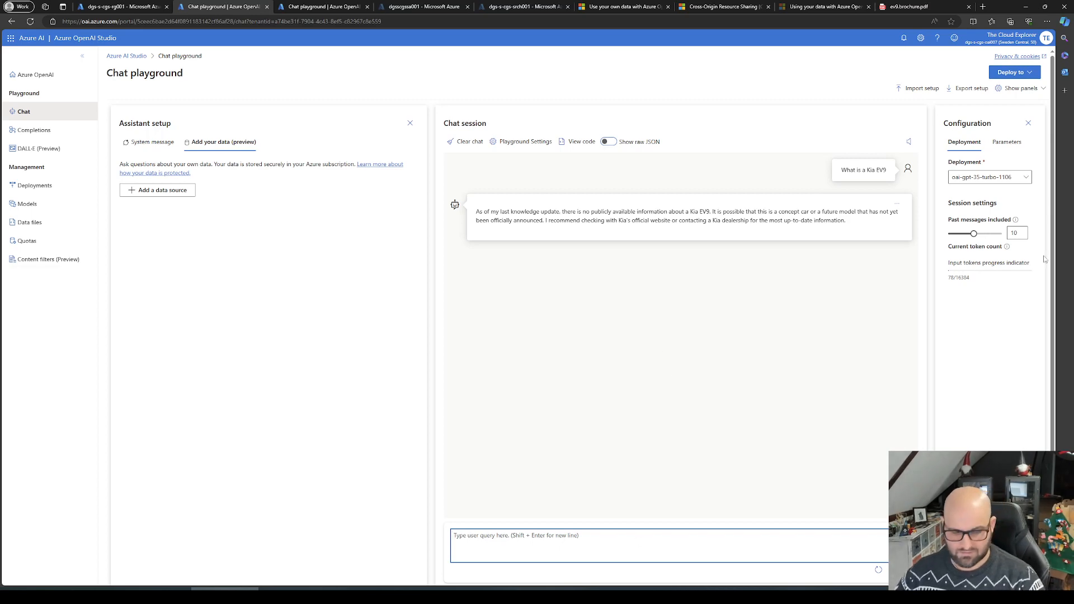
Step: Start adding a data source to the assistant, with Upload files as the source type
key(ctrl+plus)
key(ctrl+plus)
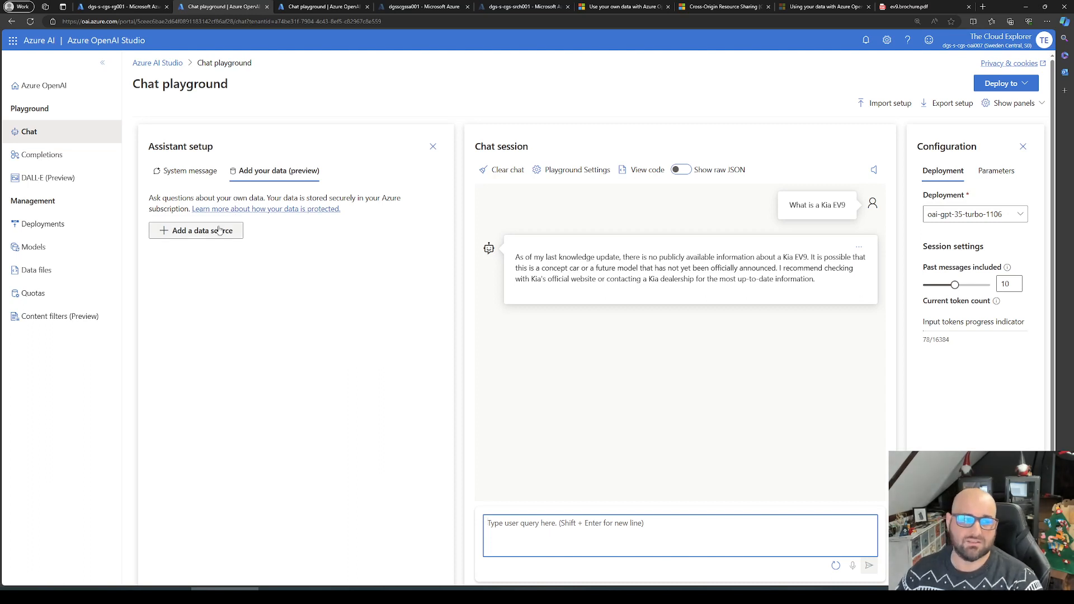
click(278, 174)
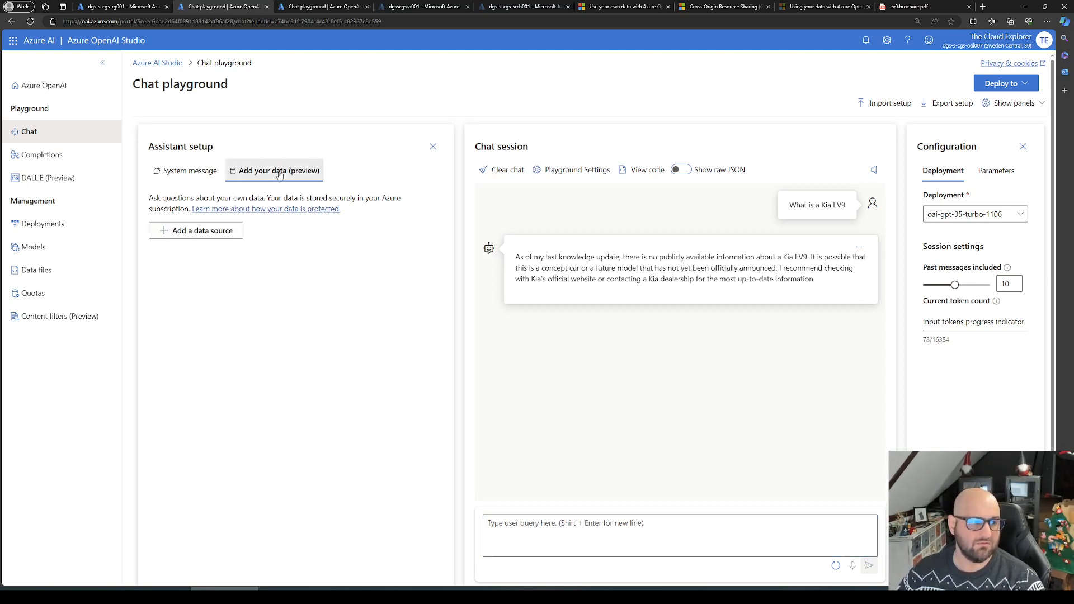
click(202, 230)
click(430, 247)
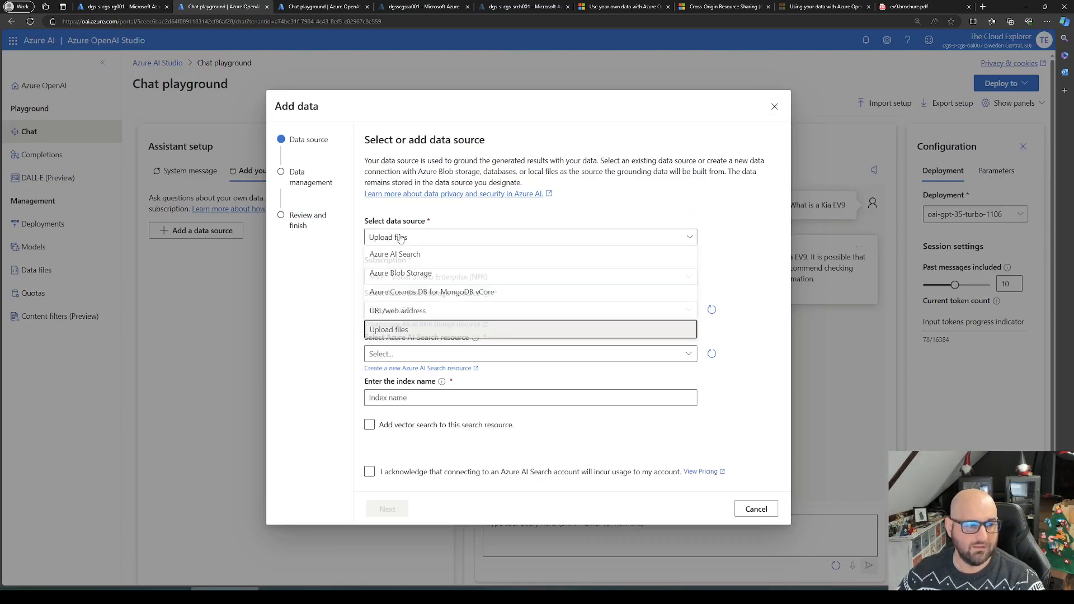
click(388, 336)
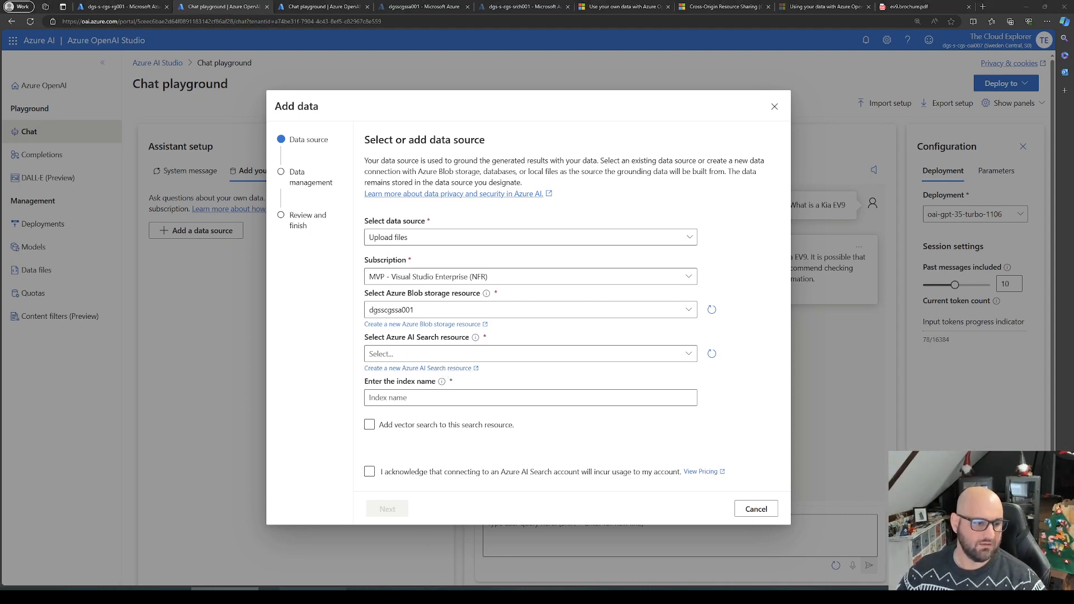
Step: Switch to Visual Studio Code and examine the storage and search modules in aiServicesStarterKit.bicep and the search resource in the searchServices deploy.bicep
click(325, 596)
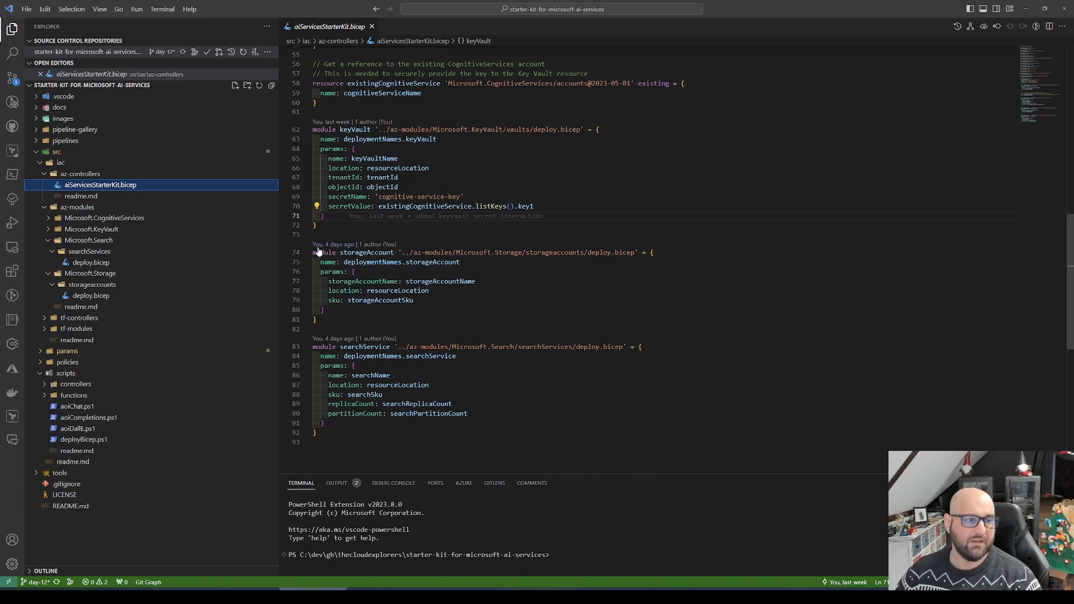
drag(331, 321, 311, 252)
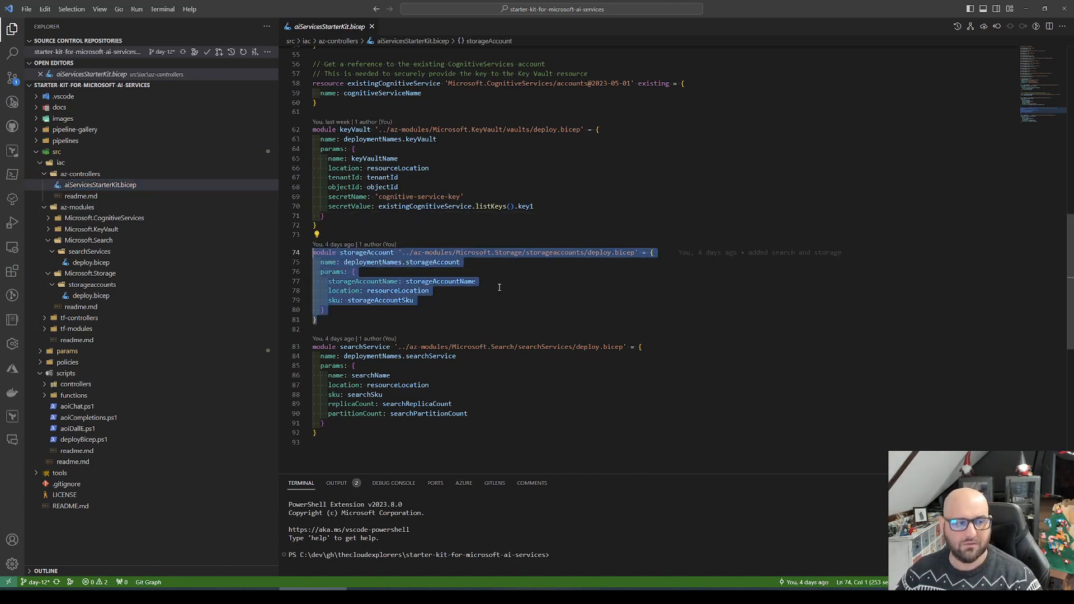
click(397, 291)
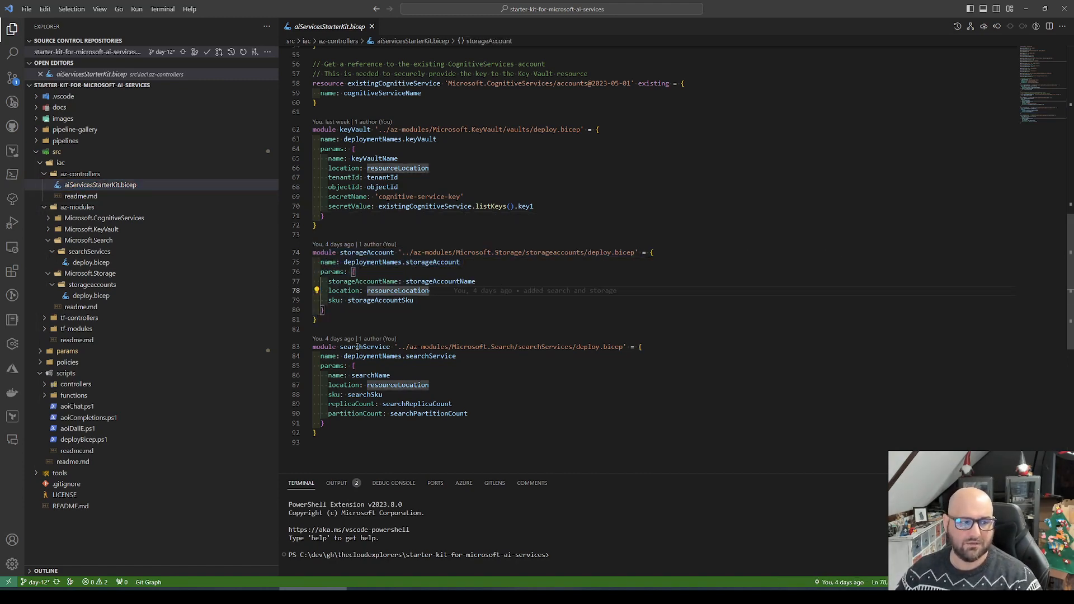
click(100, 264)
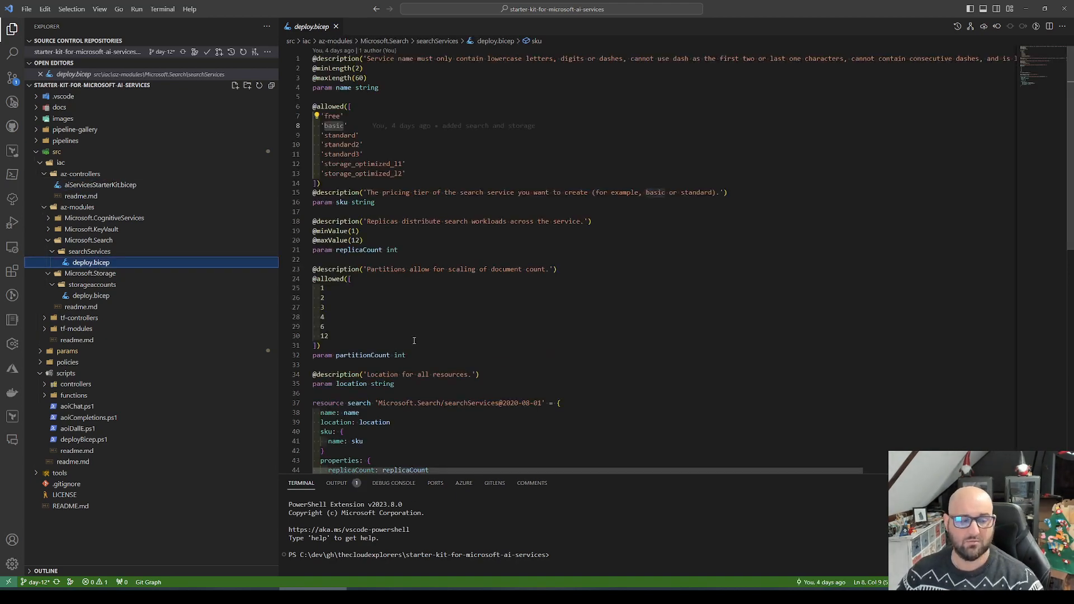
scroll(414, 340, down, 3)
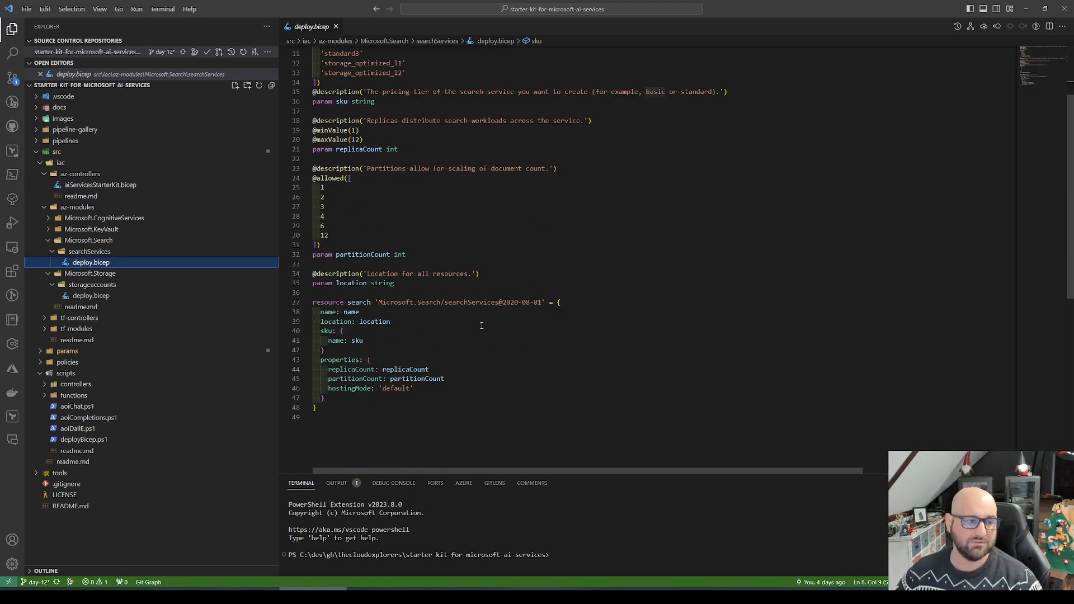
drag(314, 302, 543, 388)
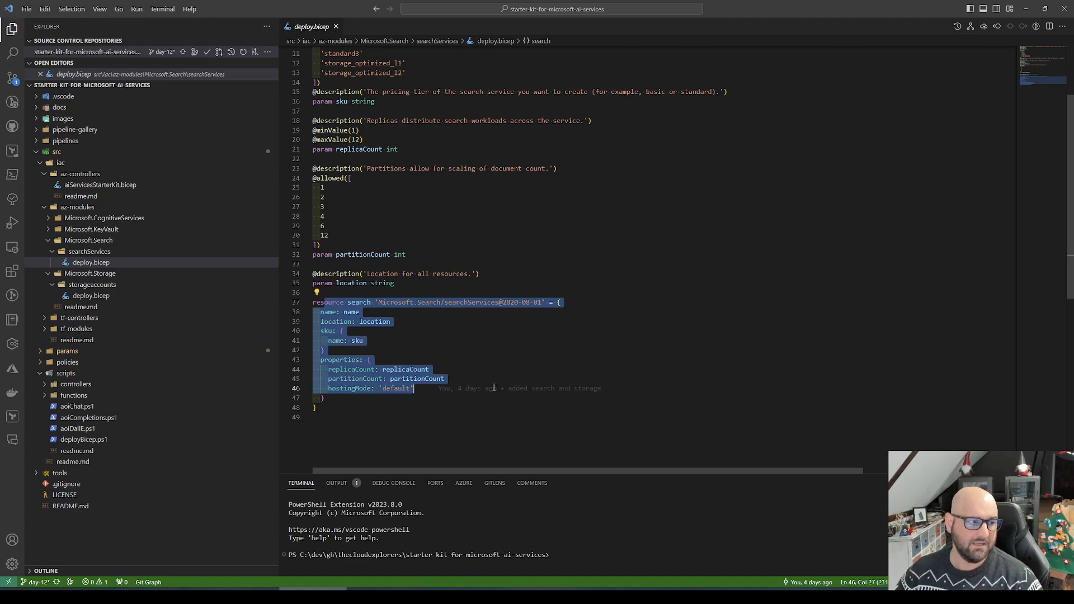
click(683, 284)
Step: Examine the blob container resource and the corsRules block in the storageaccounts deploy.bicep
click(92, 295)
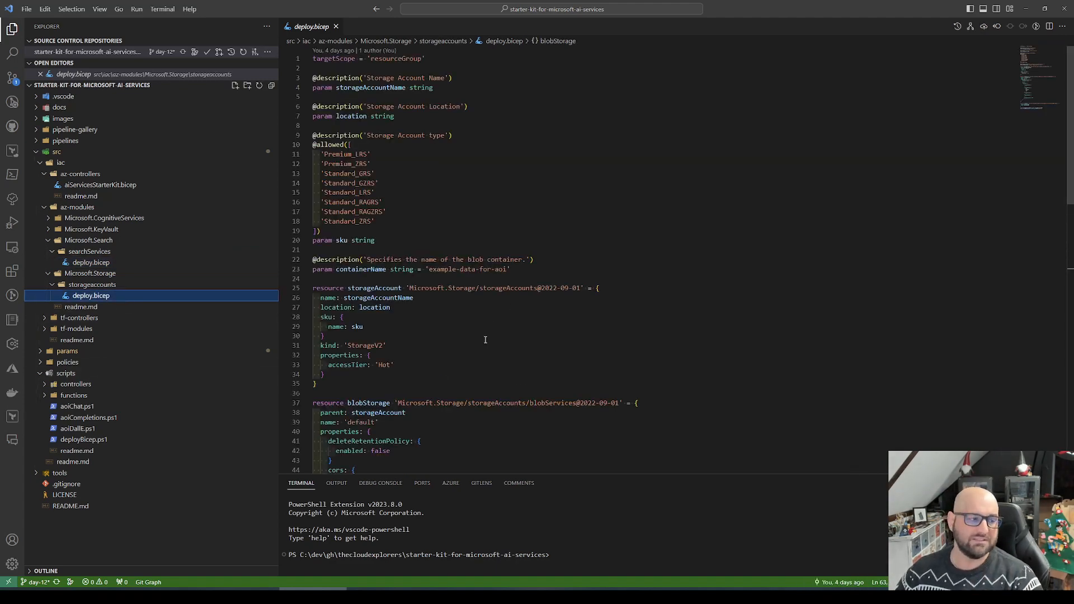
scroll(485, 339, down, 1)
scroll(469, 331, down, 4)
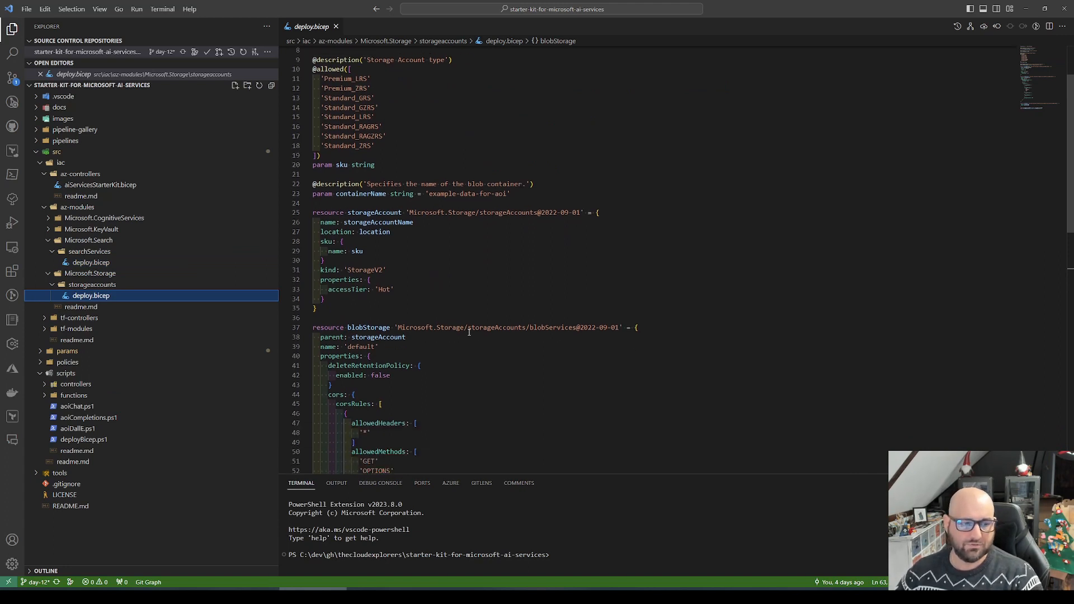
scroll(469, 331, down, 5)
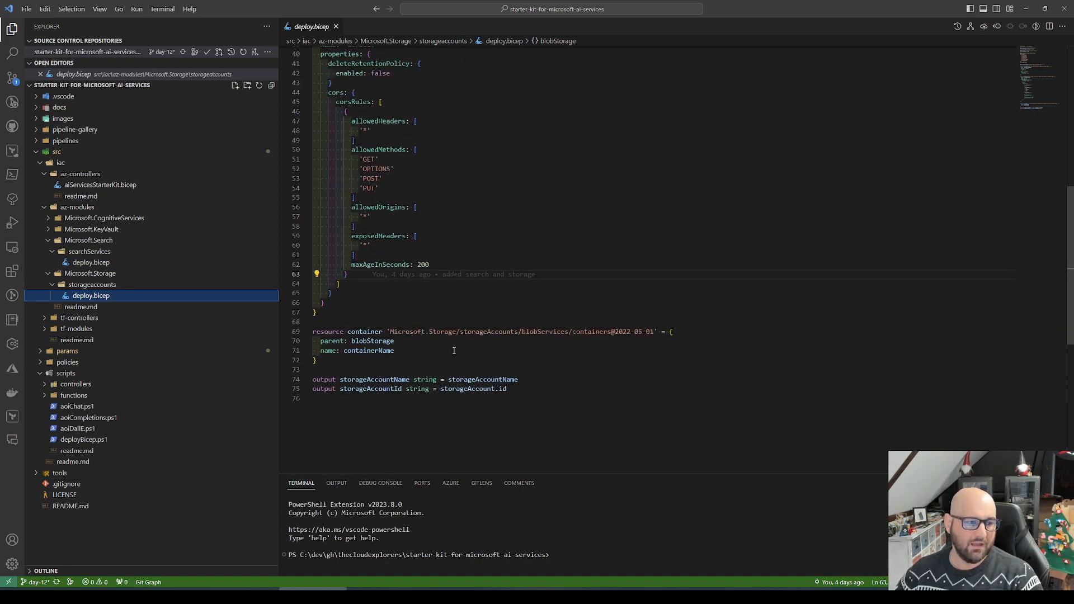
drag(395, 351, 319, 331)
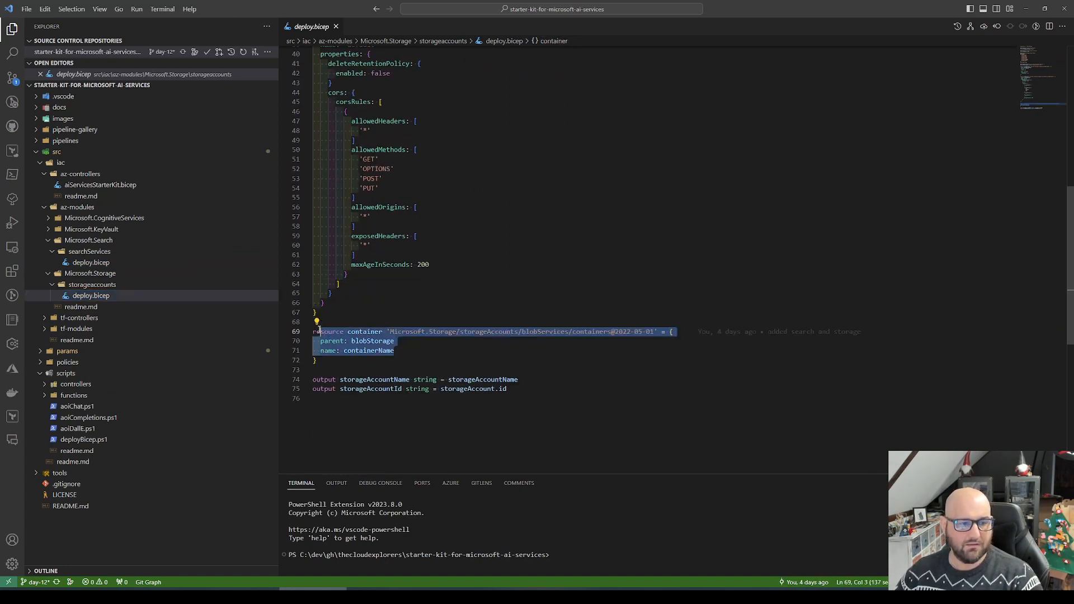
click(428, 351)
click(382, 331)
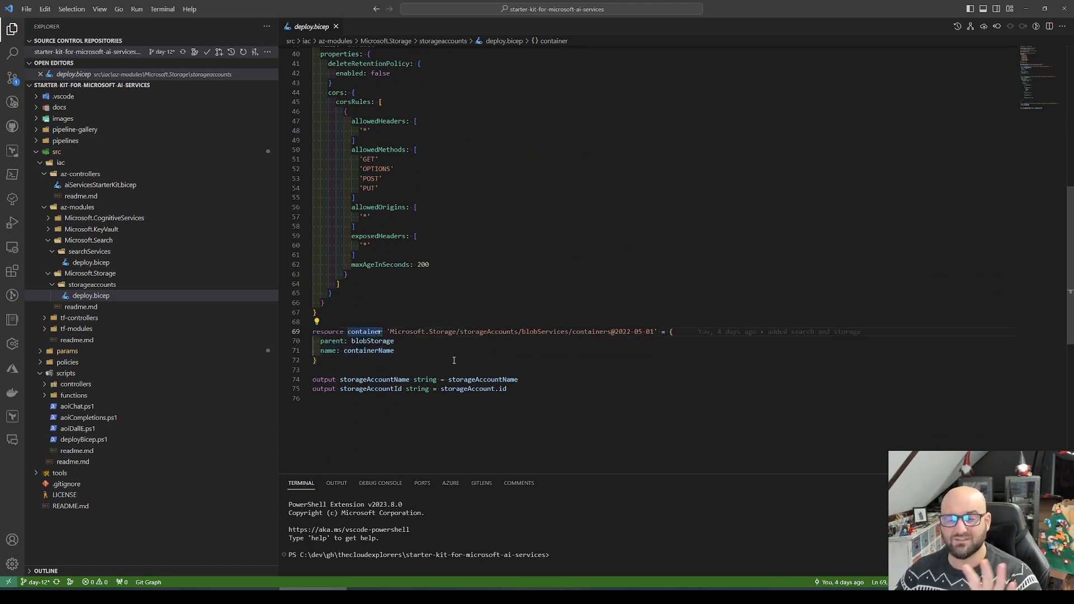
click(519, 368)
scroll(436, 368, up, 3)
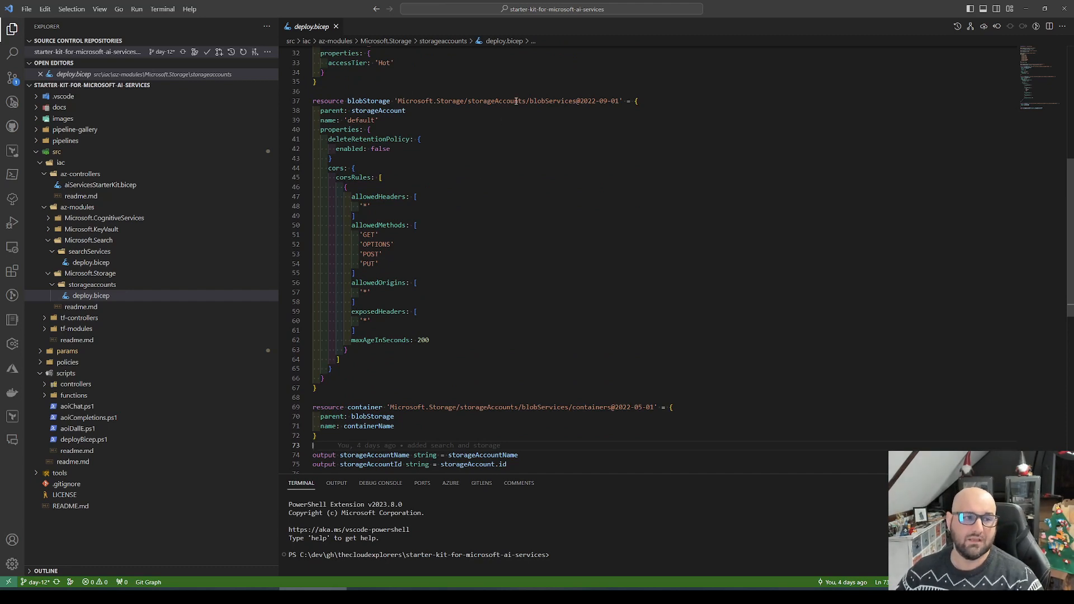
double_click(354, 177)
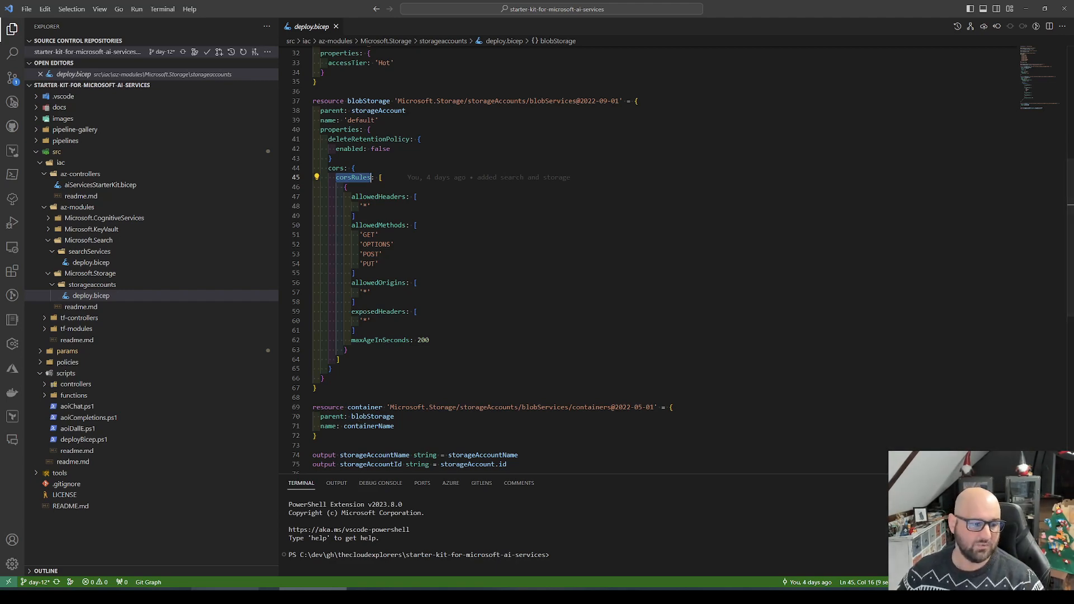
Step: Switch back to the browser, choose dgs-s-cgs-srch001 as the Azure AI Search resource and refresh the Blob storage resource list
key(alt+Tab)
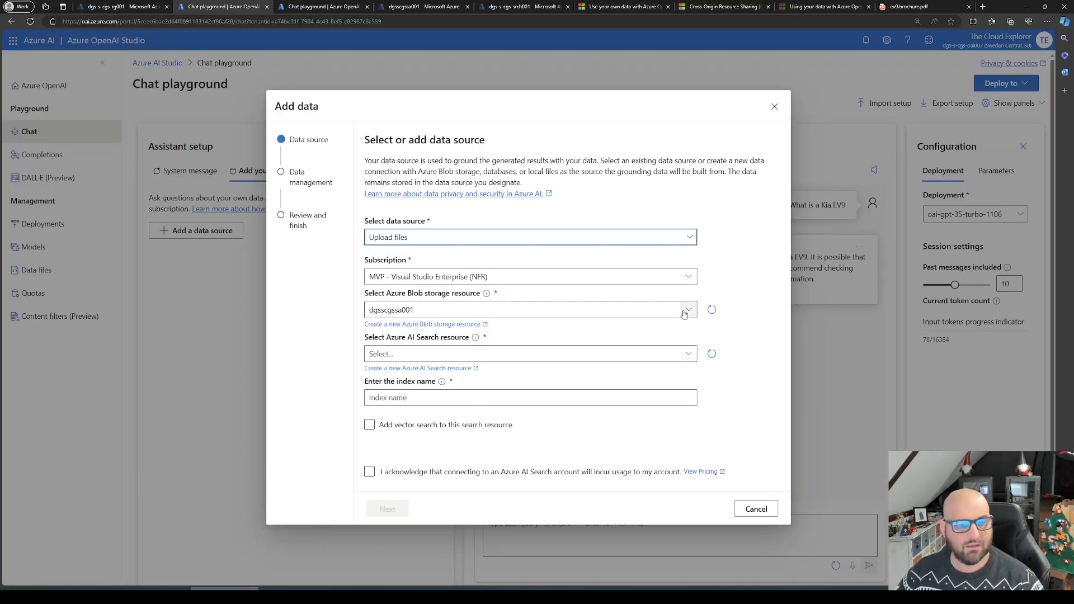
click(688, 354)
click(684, 374)
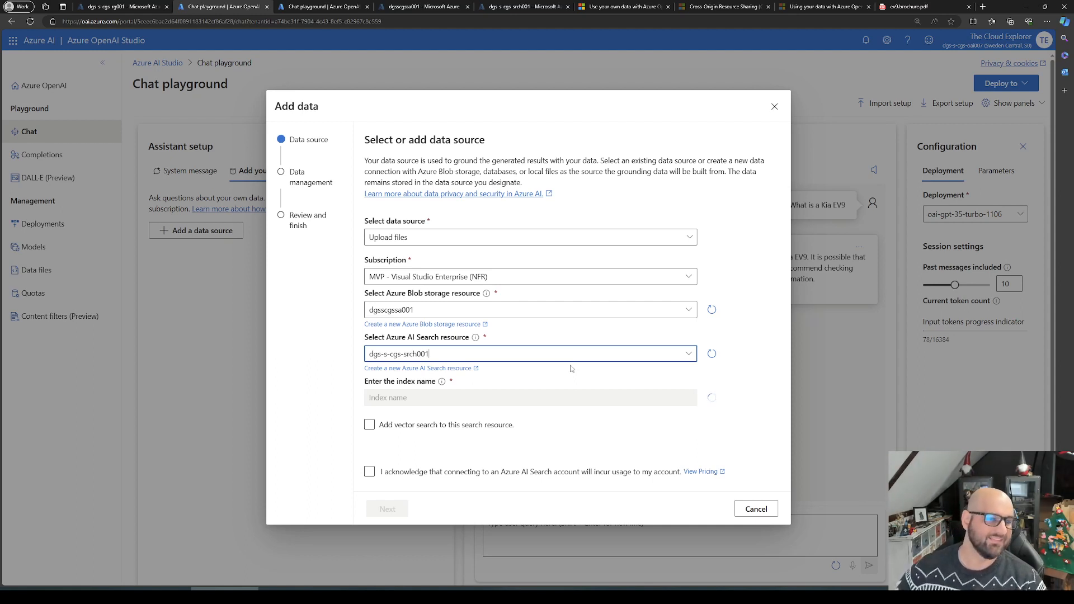
click(519, 451)
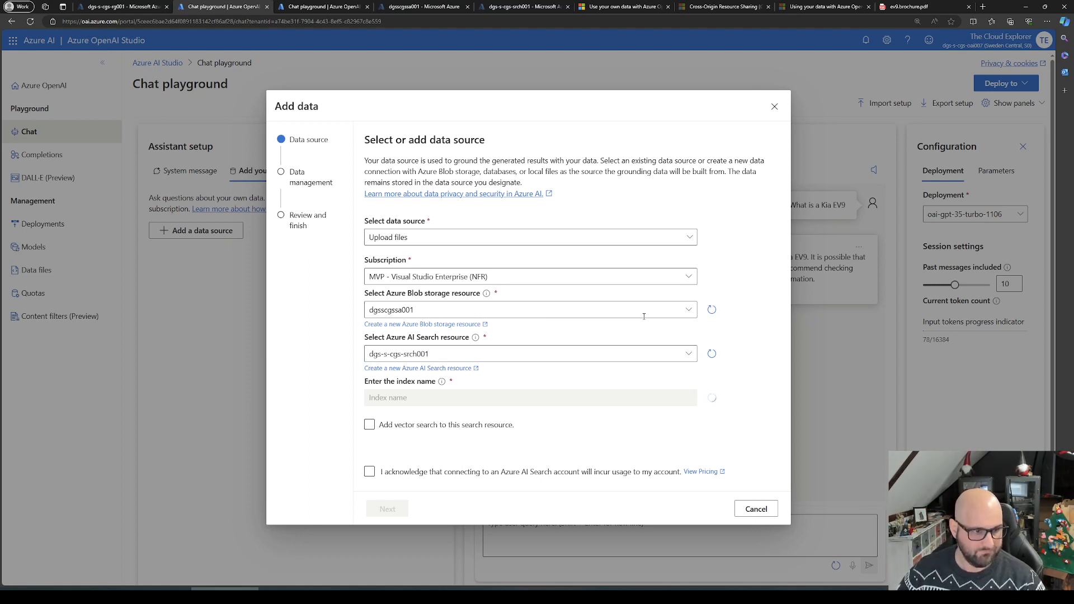
click(712, 310)
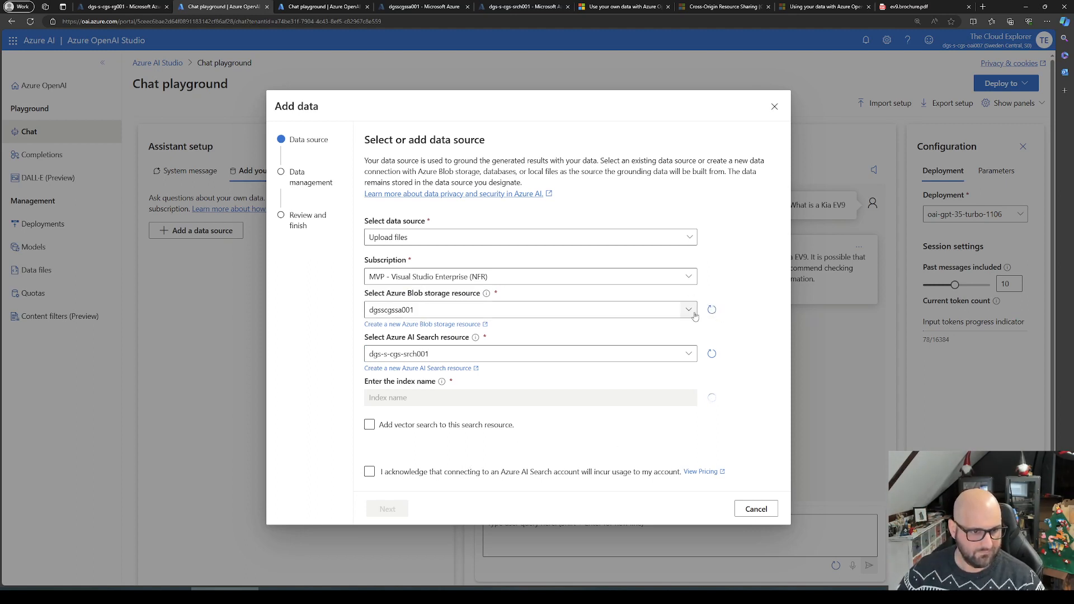
click(688, 355)
click(609, 371)
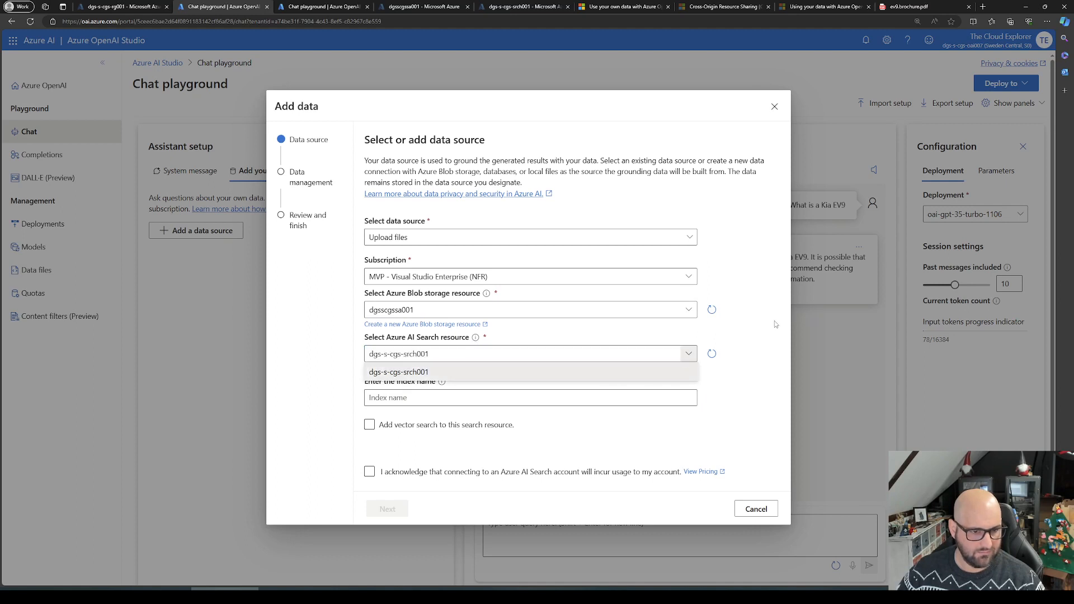
Step: Name the search index car-kia-ev9
click(496, 399)
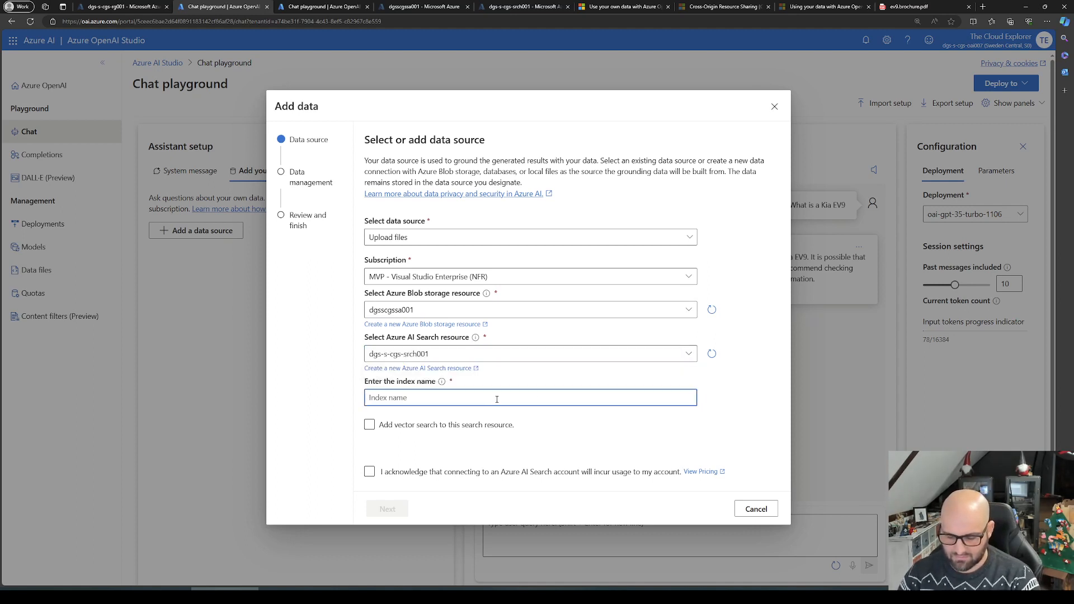
text(kiaev9)
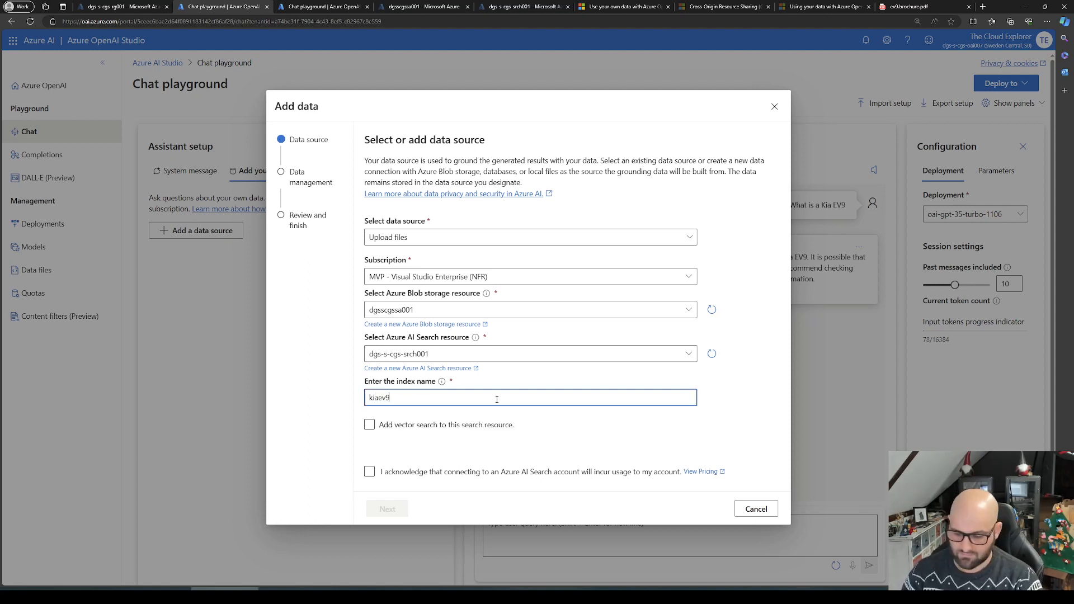
key(BackSpace)
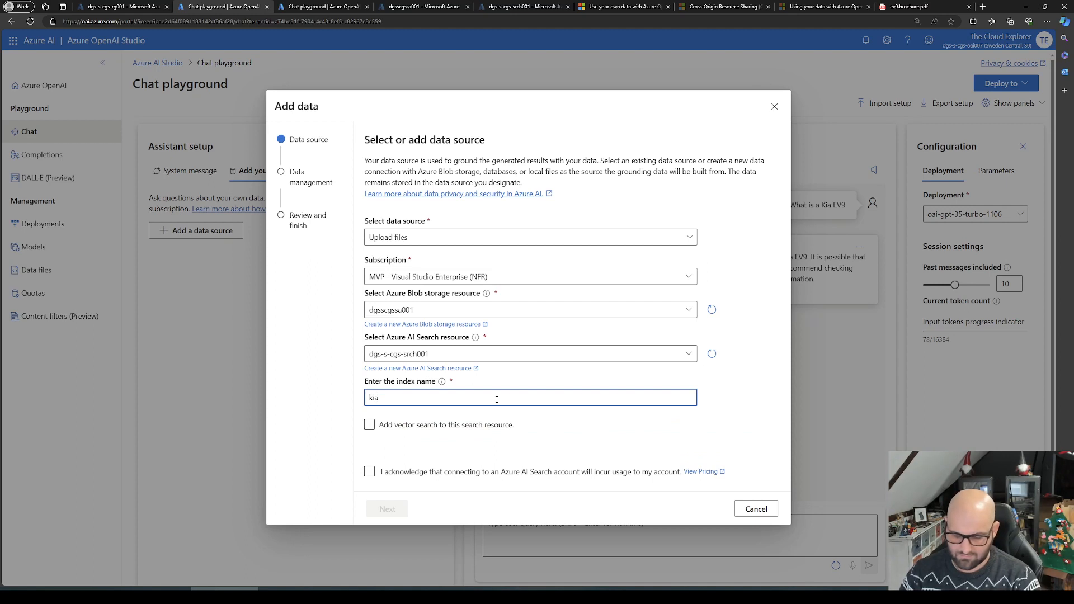
key(BackSpace)
key(BackSpace)
key(BackSpace)
text(car)
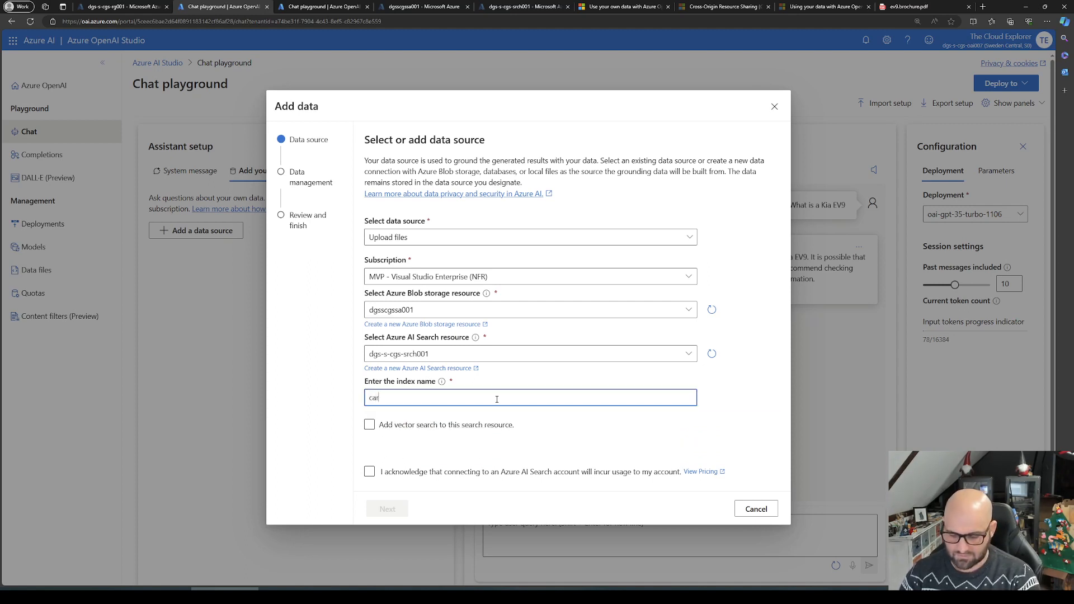
text(-kia-ev9)
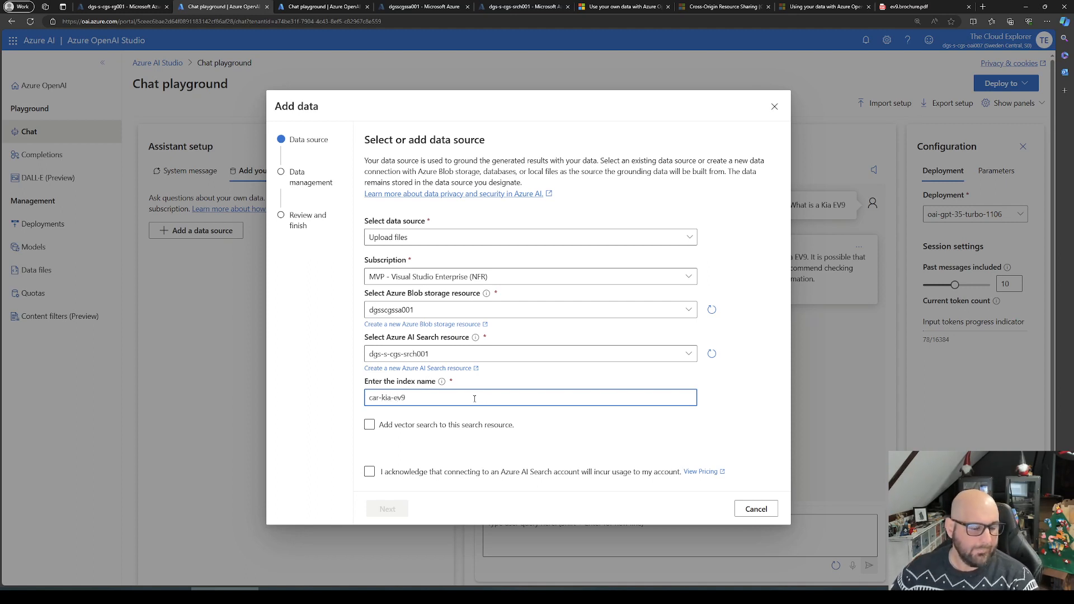
Step: Leave vector search disabled, acknowledge the Azure AI Search usage costs and continue to the file upload page
click(500, 427)
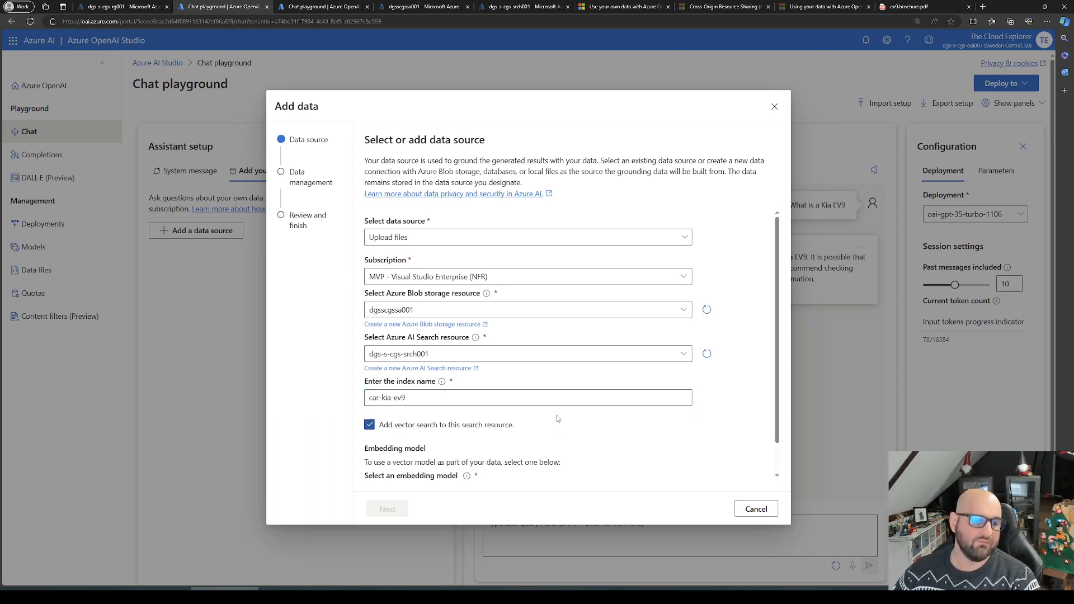
scroll(590, 422, down, 2)
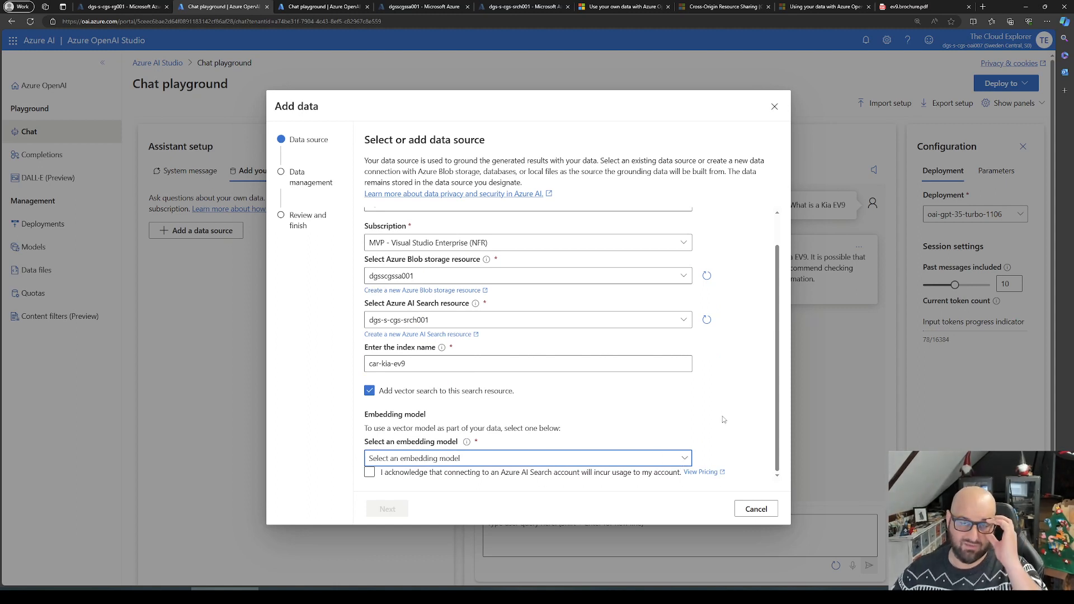
click(401, 391)
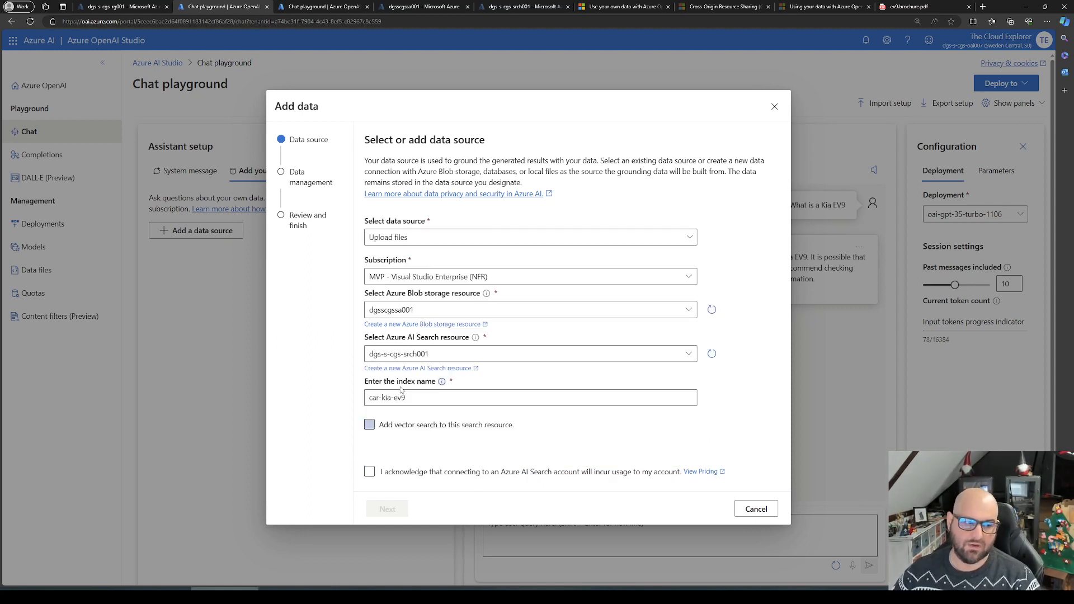
click(370, 473)
click(380, 475)
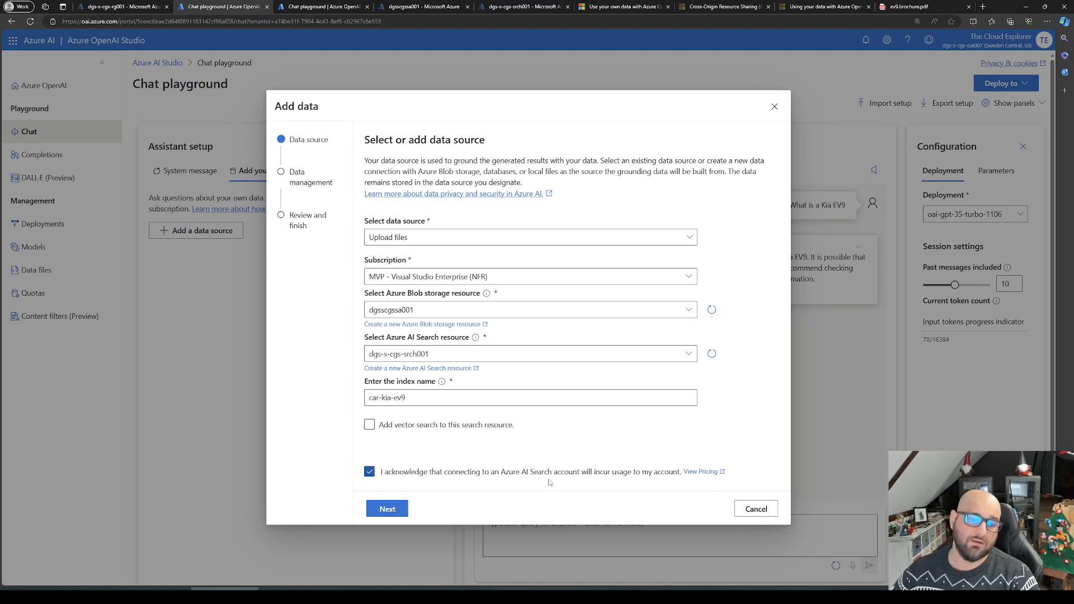
click(386, 513)
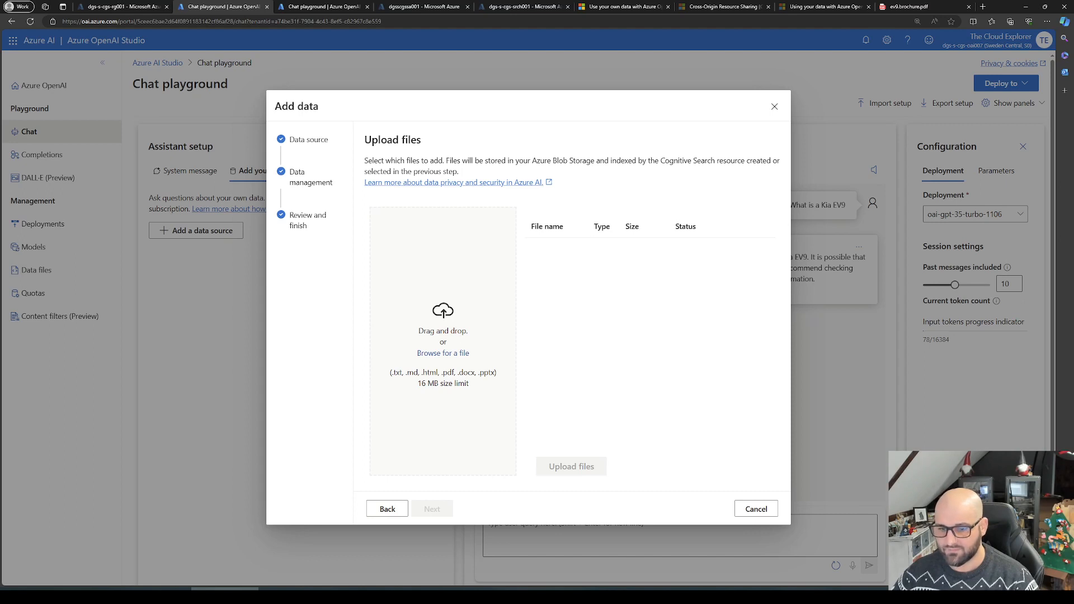
Step: Add the EV9 GT-Line brochure, ev9.brochure.pdf and the Kia EV9 e-catalogue PDF to the data source and upload them
key(alt+Tab)
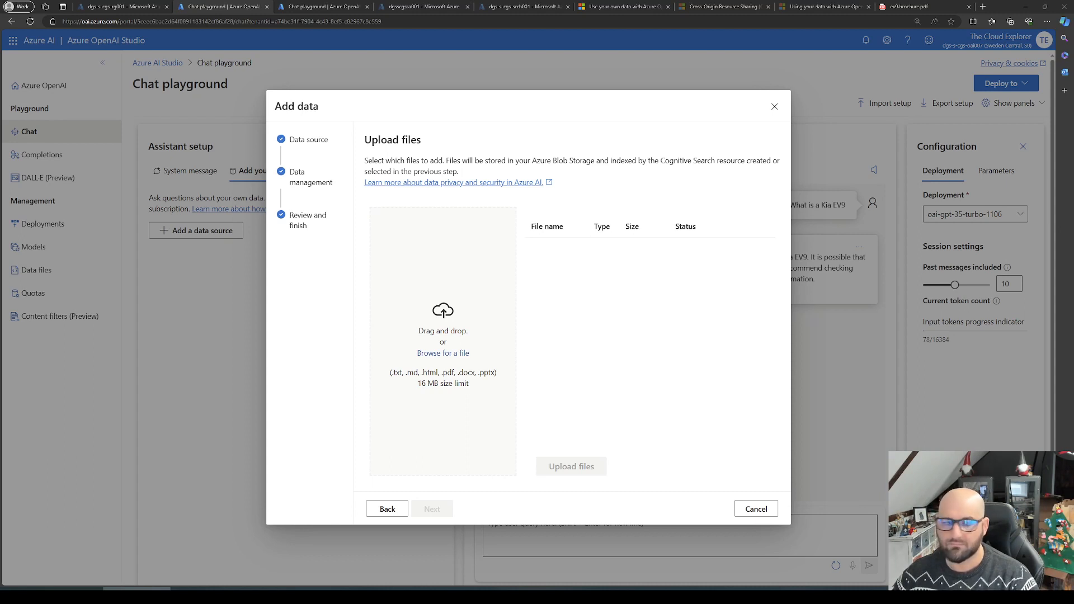
drag(369, 263, 453, 303)
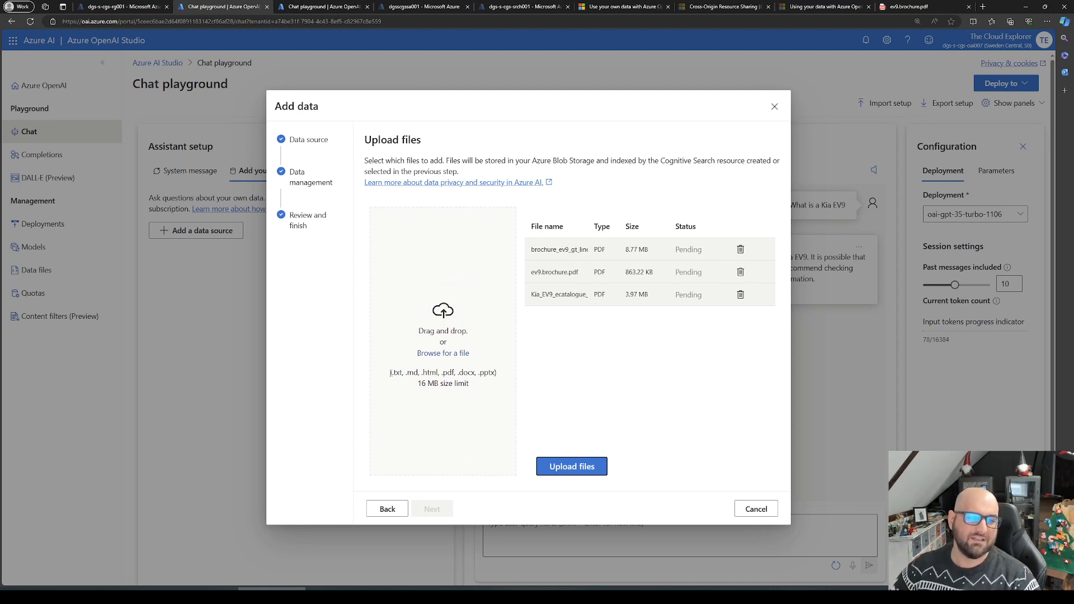
drag(391, 372, 505, 375)
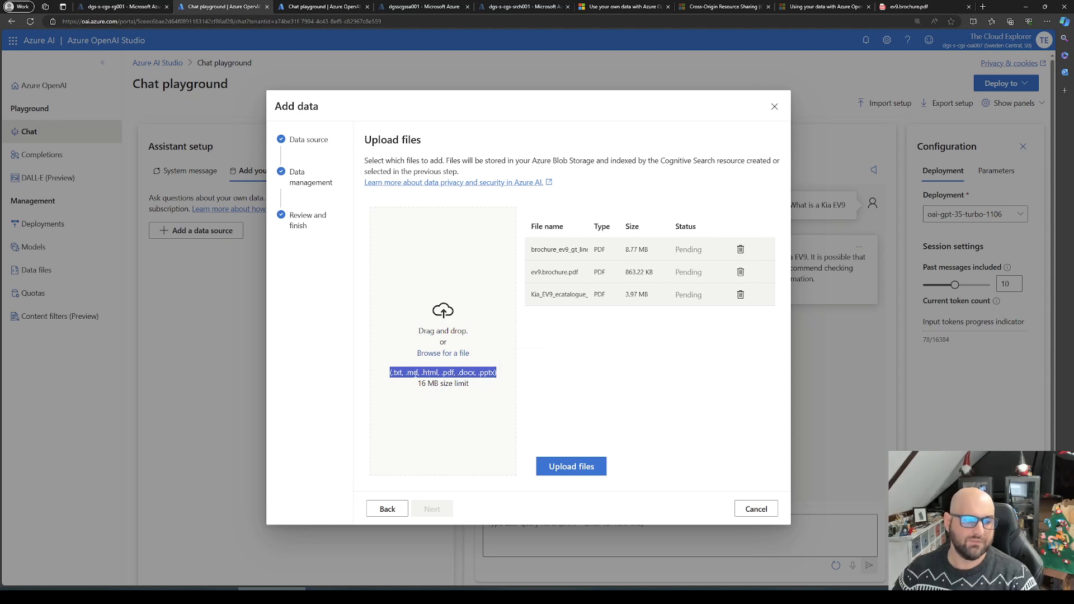
click(444, 373)
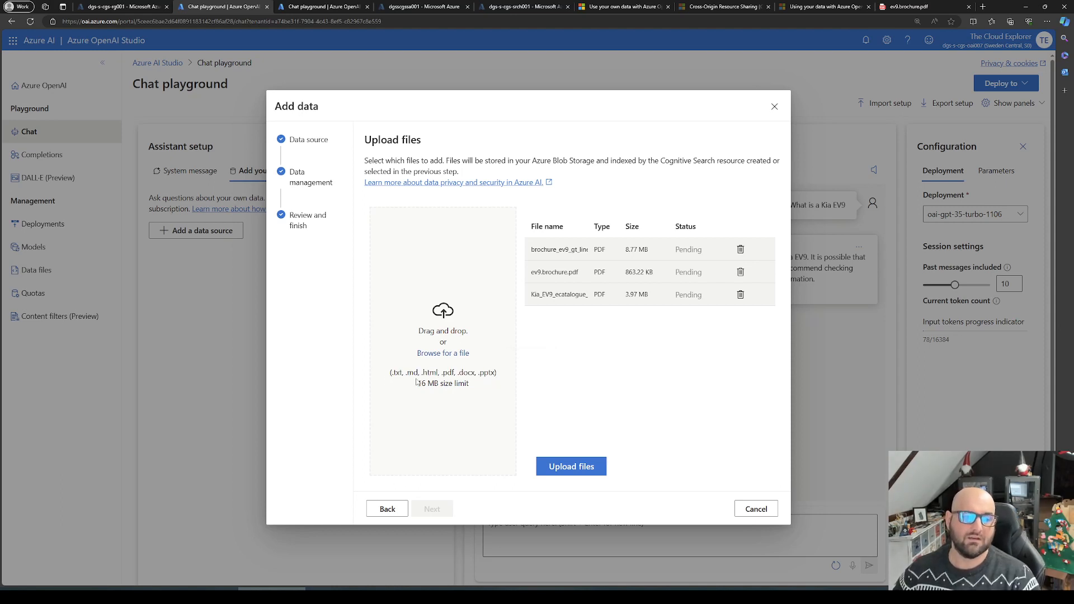
drag(417, 383, 512, 386)
click(466, 373)
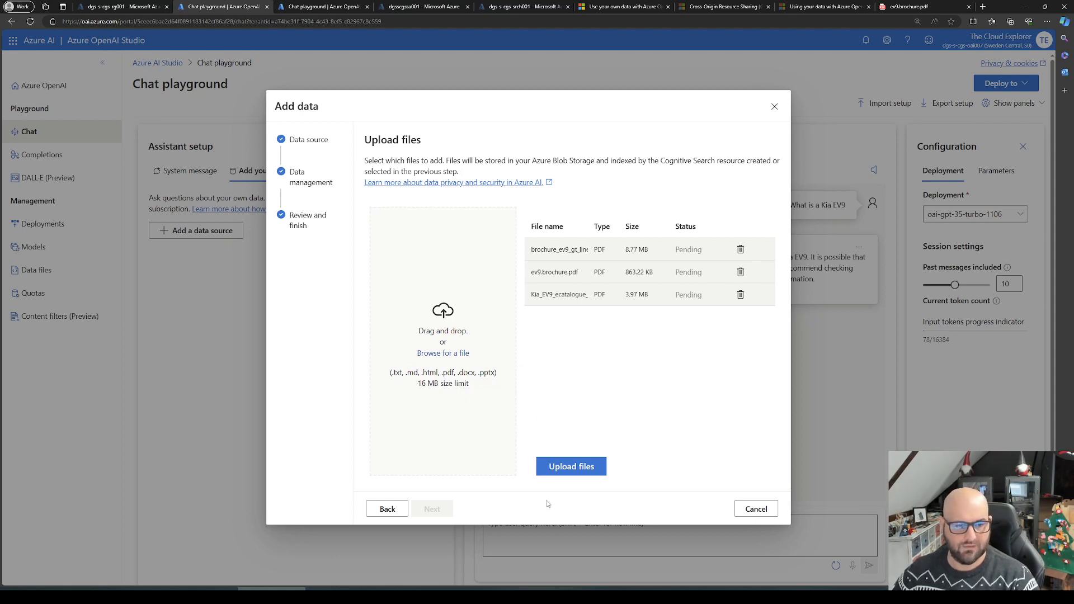
click(588, 467)
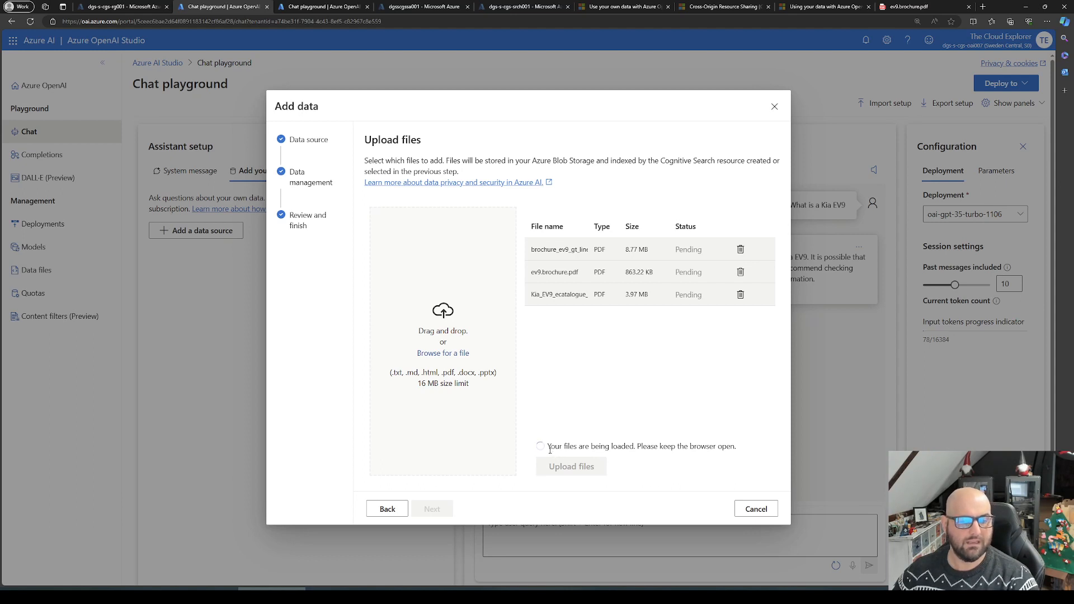
Step: Examine the upload progress notice and the description of where the uploaded files are stored and indexed
drag(548, 447, 767, 448)
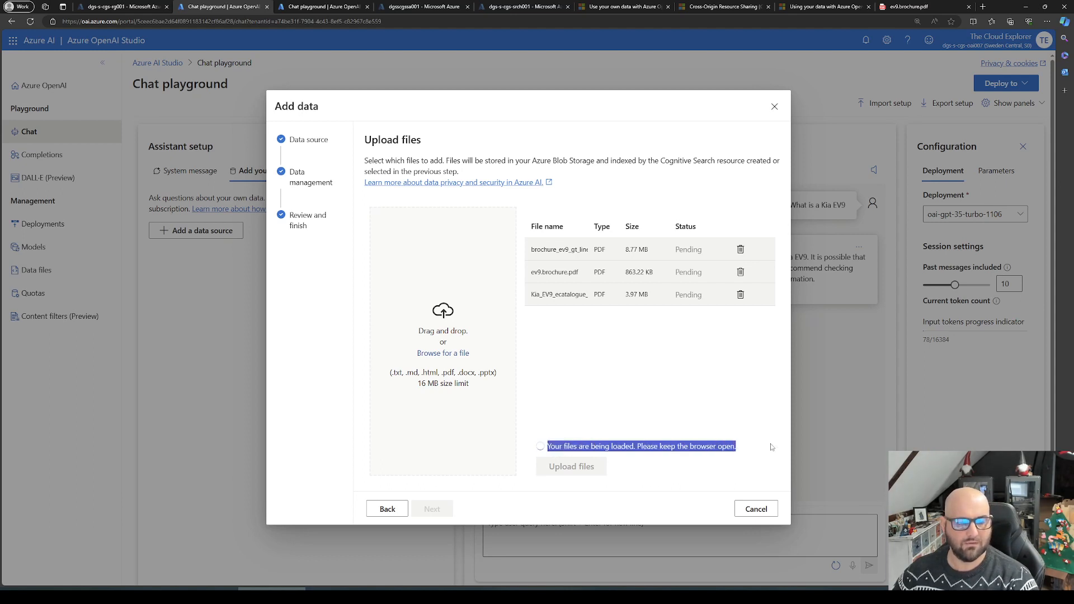
click(657, 456)
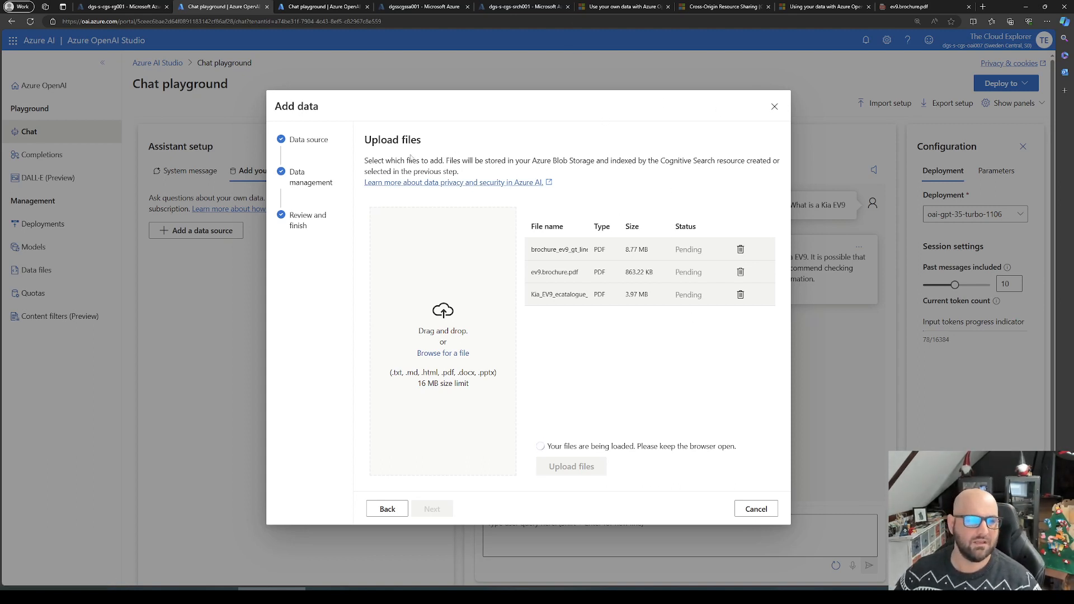
drag(368, 161, 460, 171)
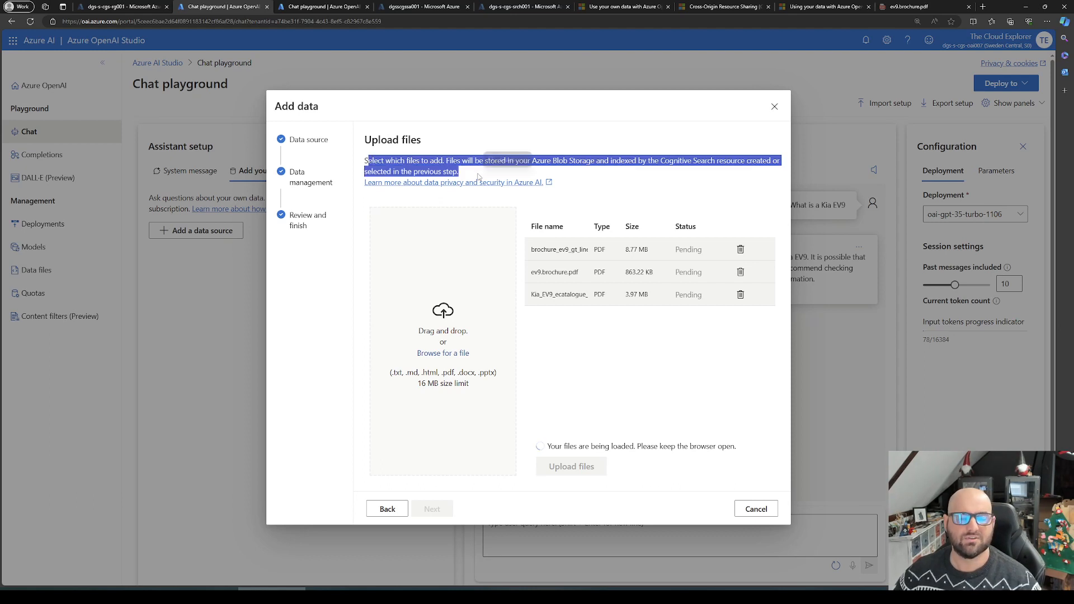
click(676, 426)
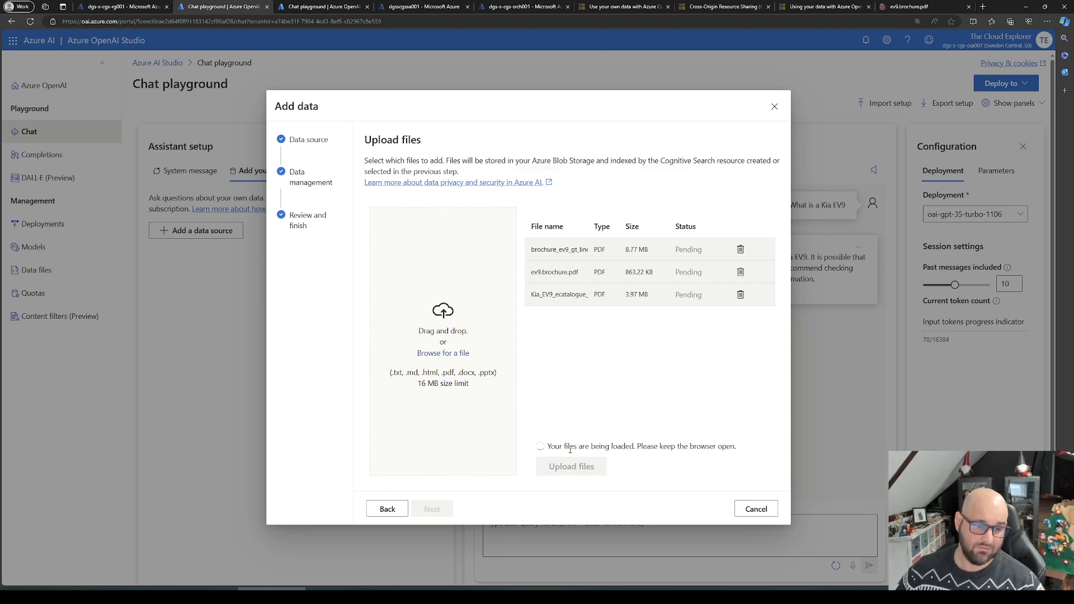
drag(550, 446, 744, 445)
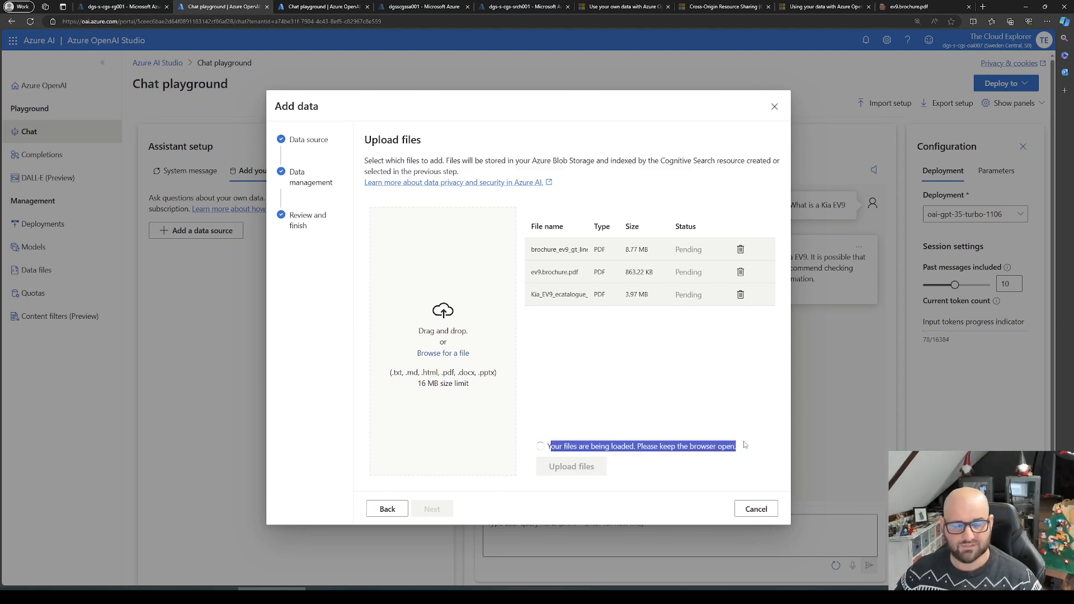
click(702, 447)
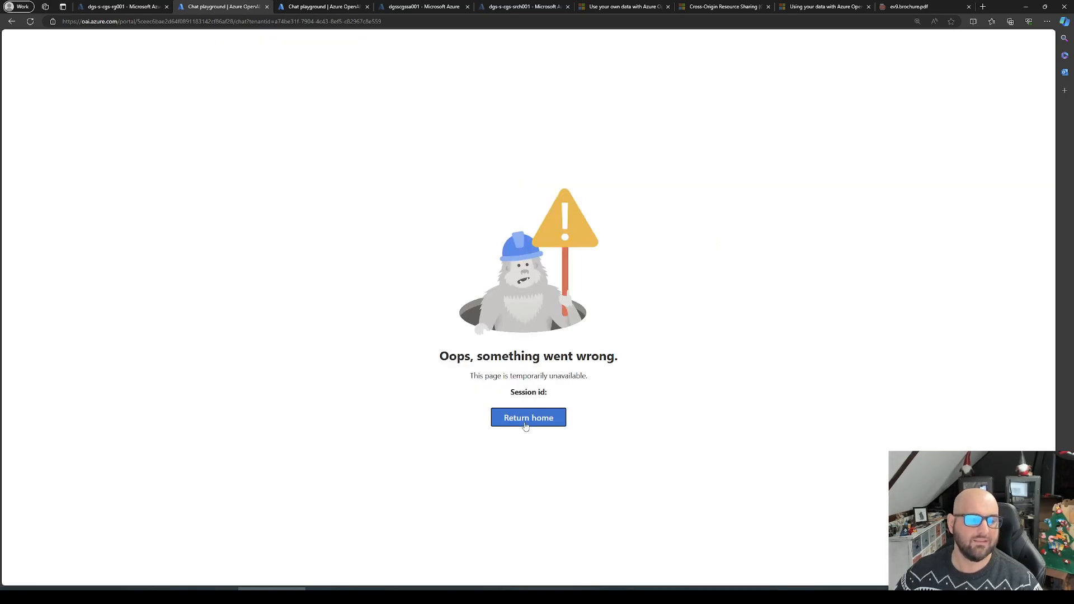
Step: Return to the studio home page, reopen the chat playground and start adding a data source of type Upload files
click(526, 425)
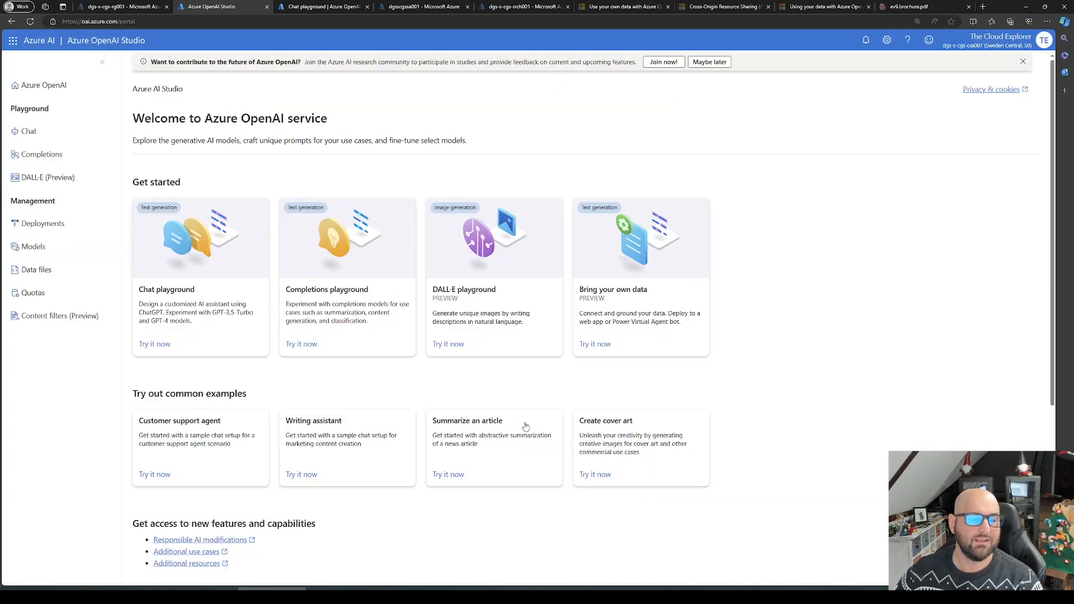
click(236, 288)
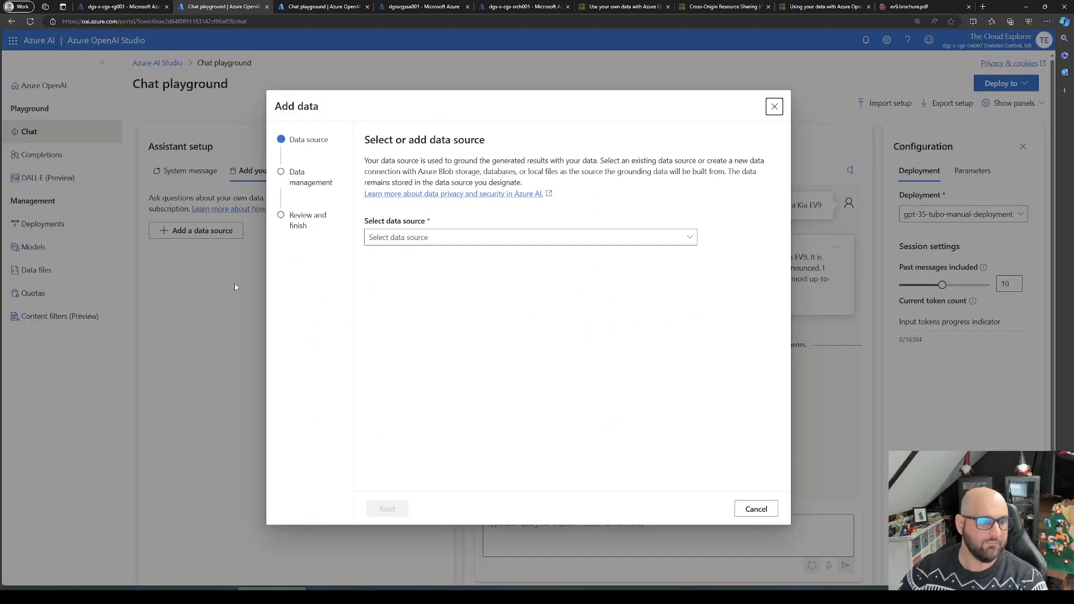
click(460, 237)
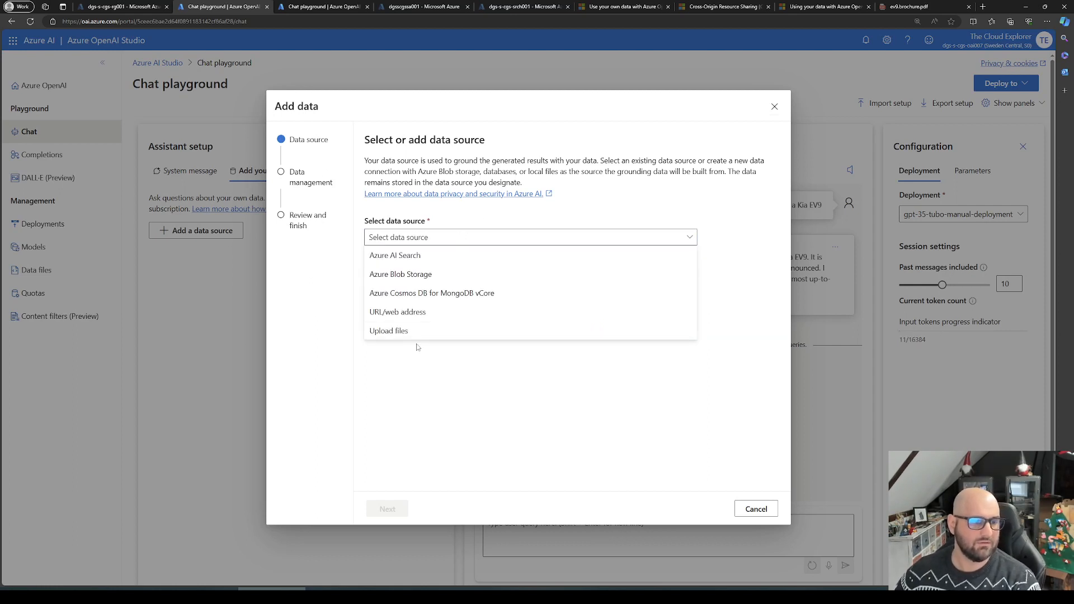
click(432, 328)
click(691, 311)
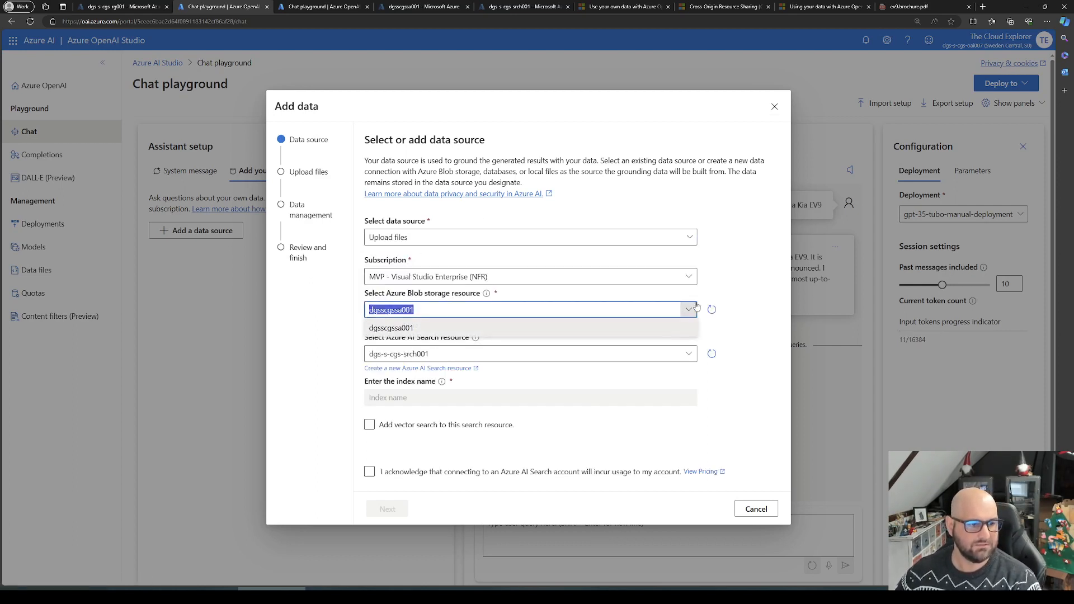
click(689, 359)
click(610, 380)
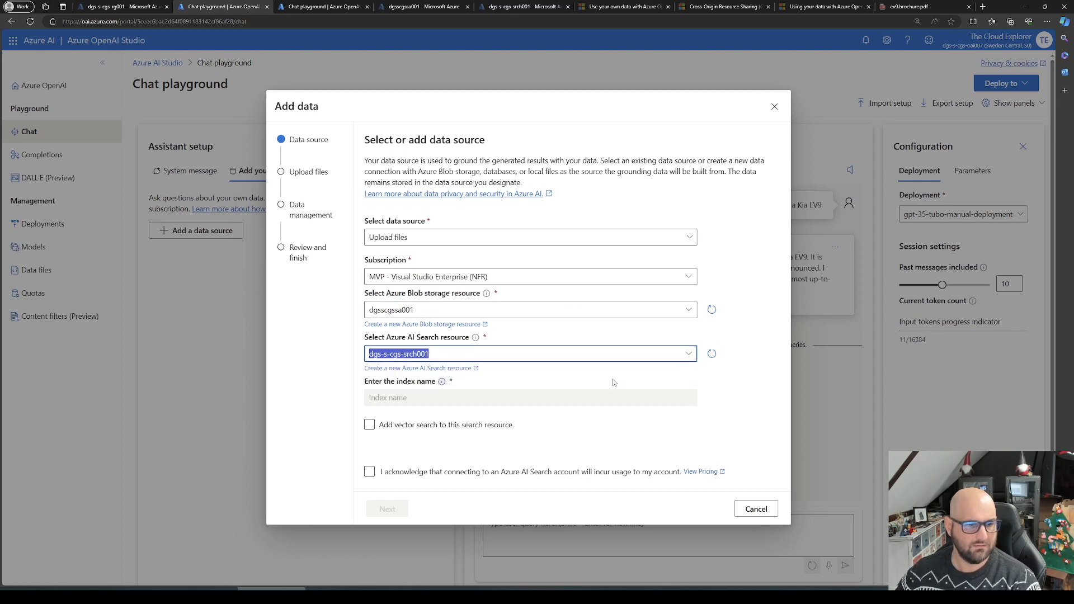
click(714, 375)
click(712, 353)
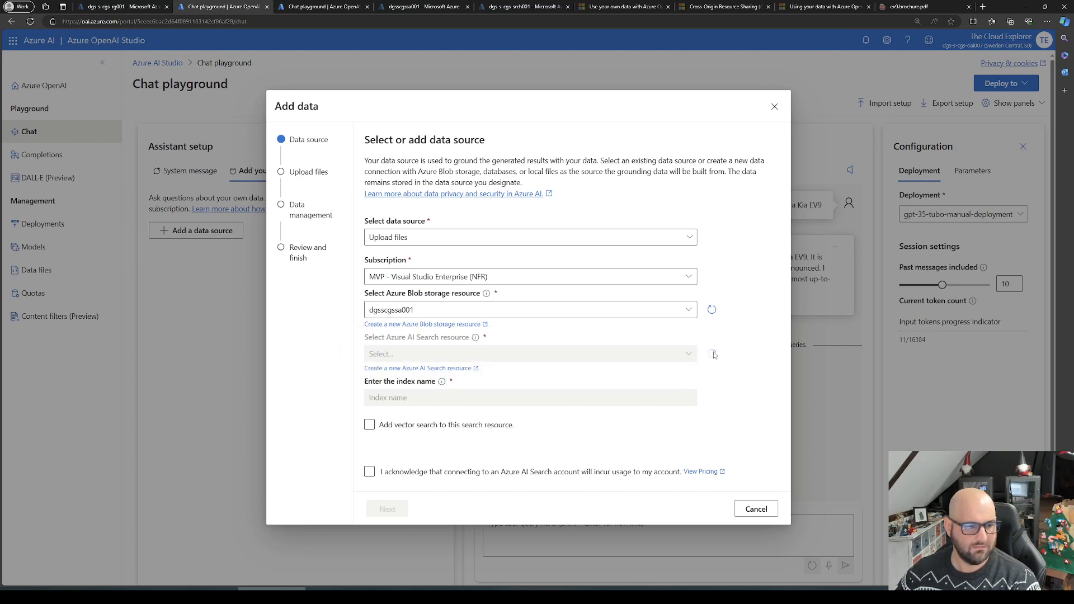
click(690, 355)
click(390, 370)
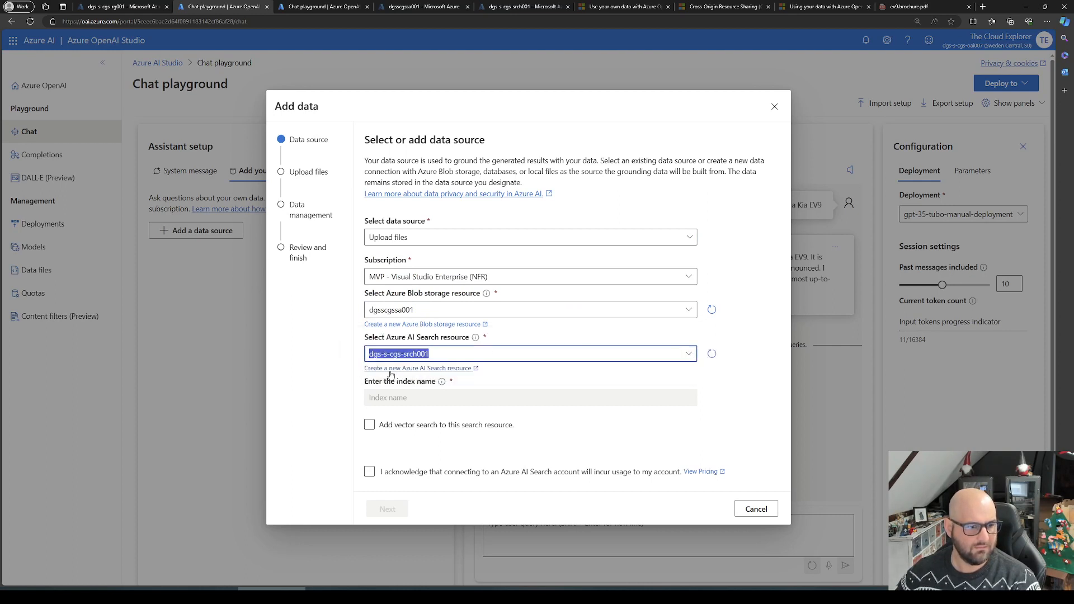
click(515, 428)
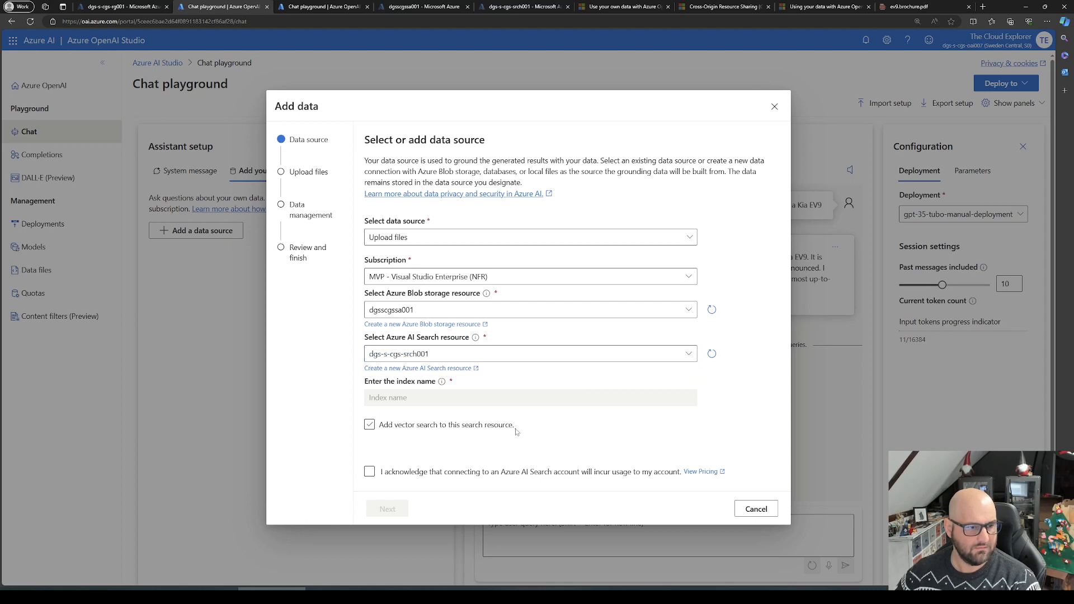
click(409, 475)
click(407, 427)
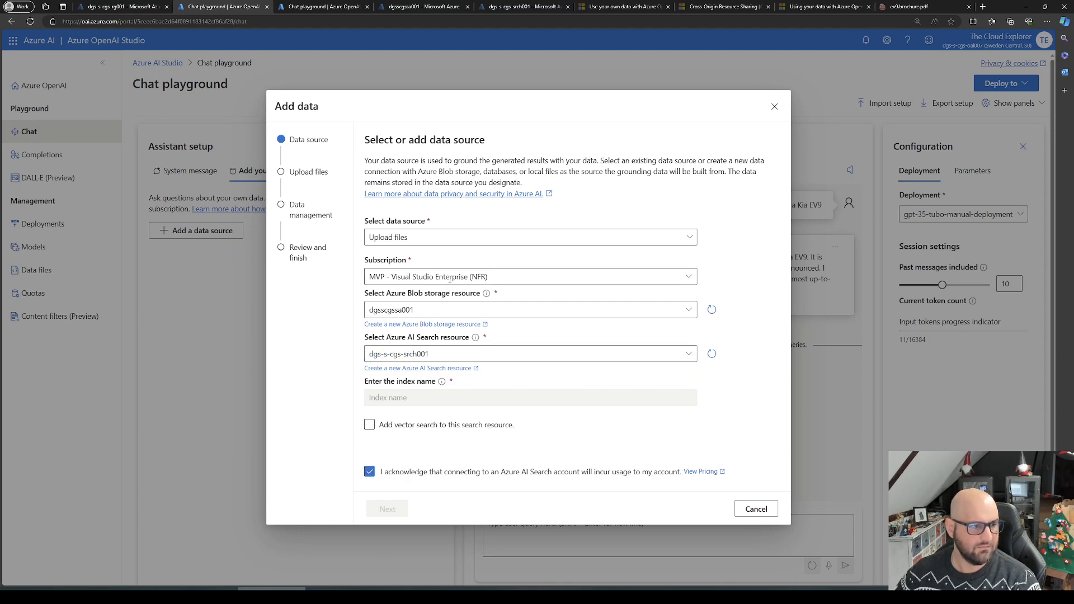
click(688, 309)
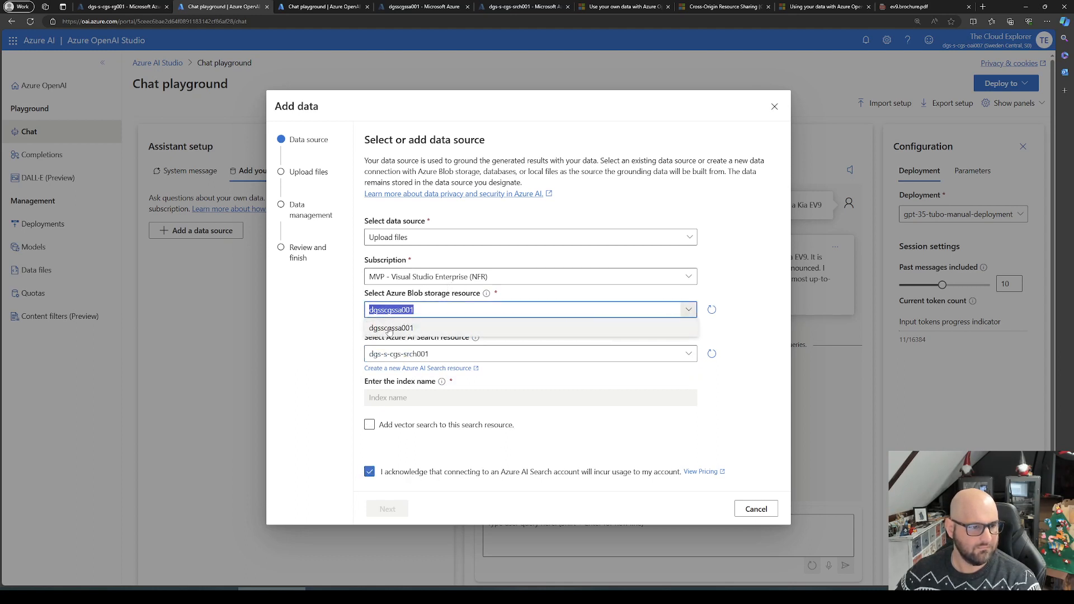
click(423, 329)
click(757, 509)
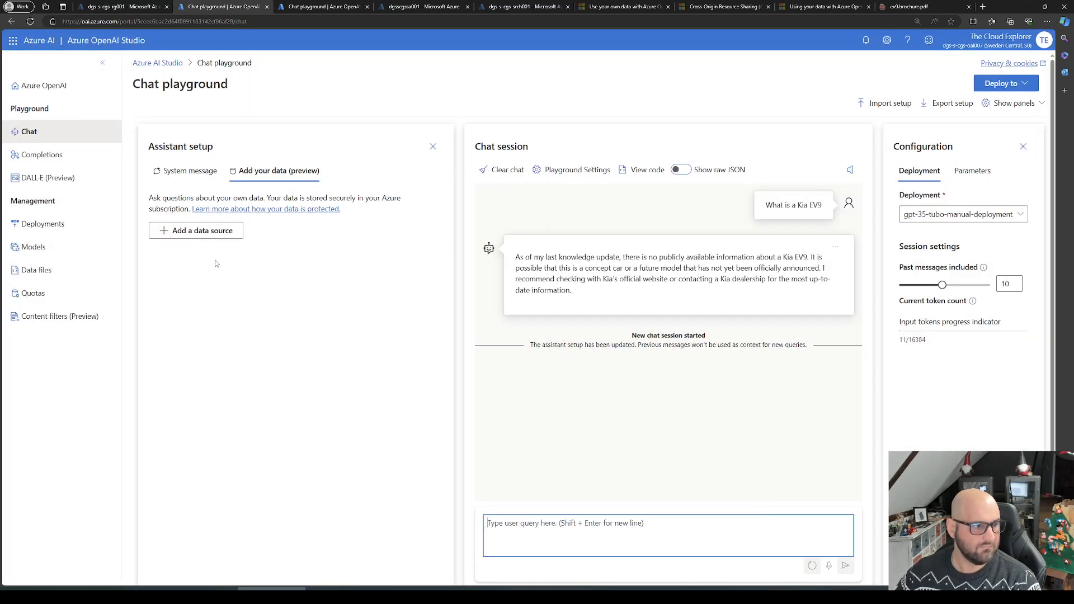
Step: Start adding an upload-files data source with Blob storage resource dgsscgssa001 and Azure AI Search resource dgs-s-cgs-srch001
click(206, 230)
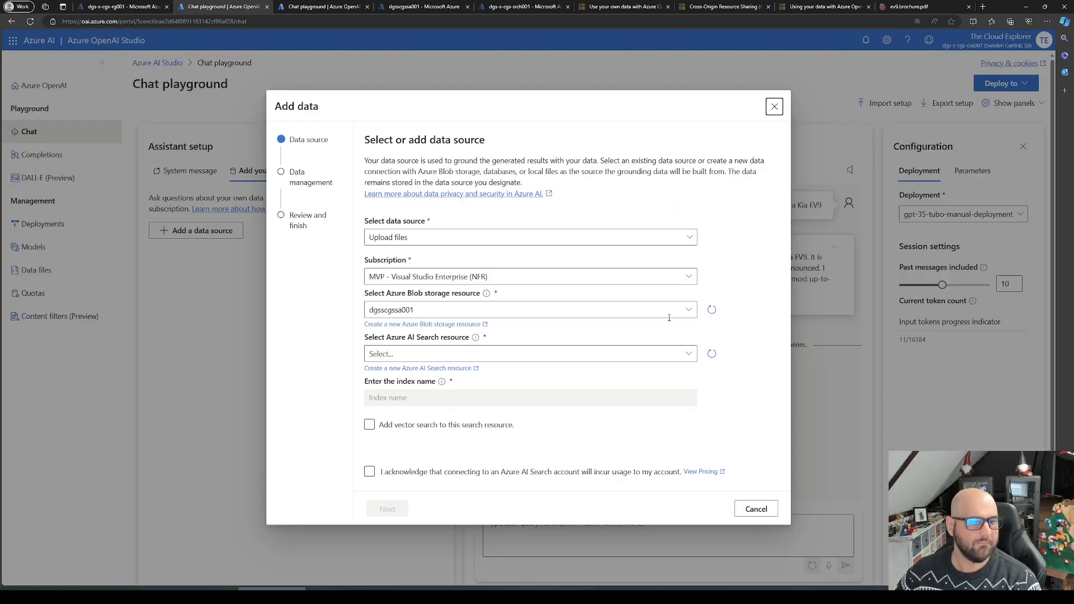
click(689, 310)
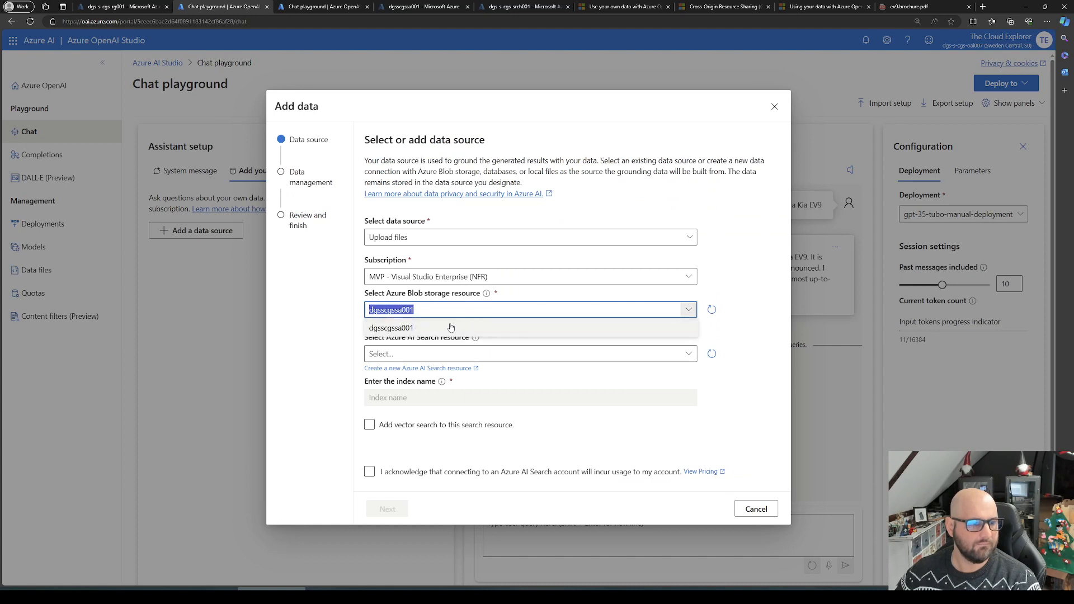
click(450, 328)
click(688, 354)
click(453, 373)
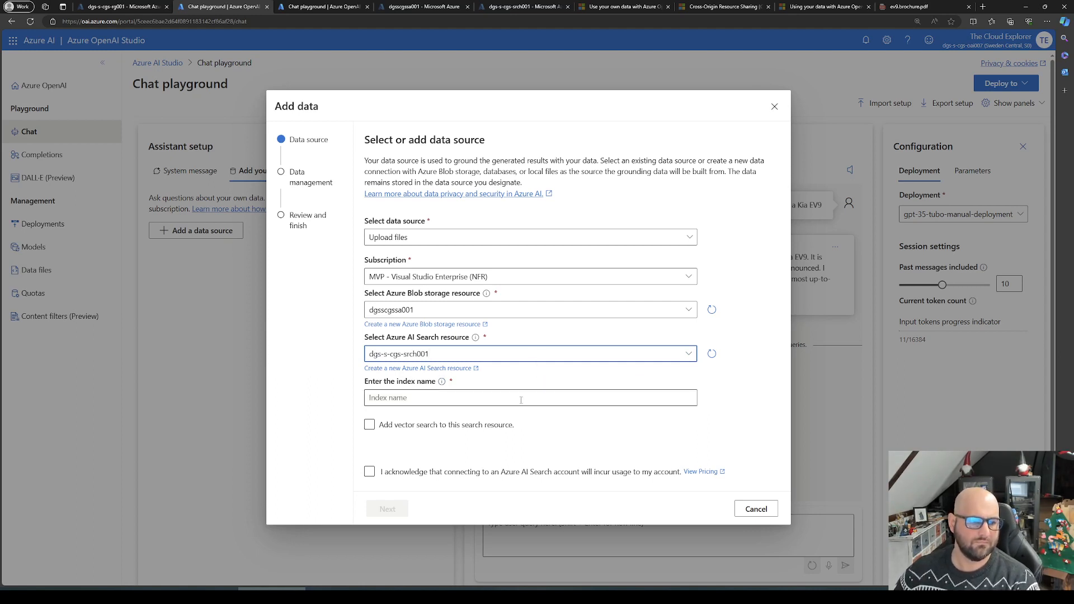
Step: Name the index kiaev9, acknowledge the Azure AI Search usage costs and continue to the file upload page
click(522, 397)
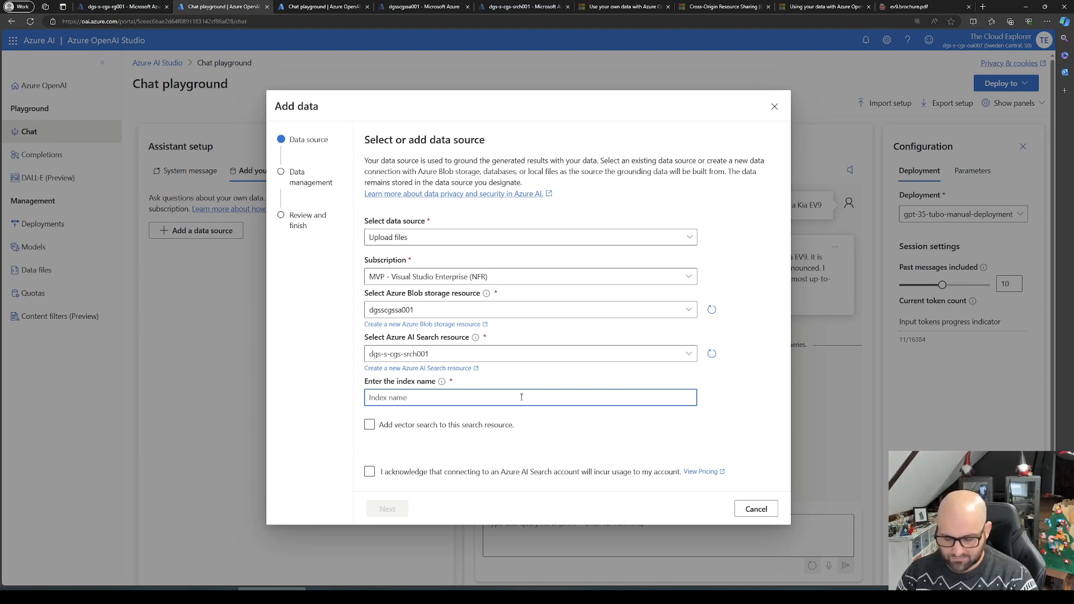
text(kiaev9)
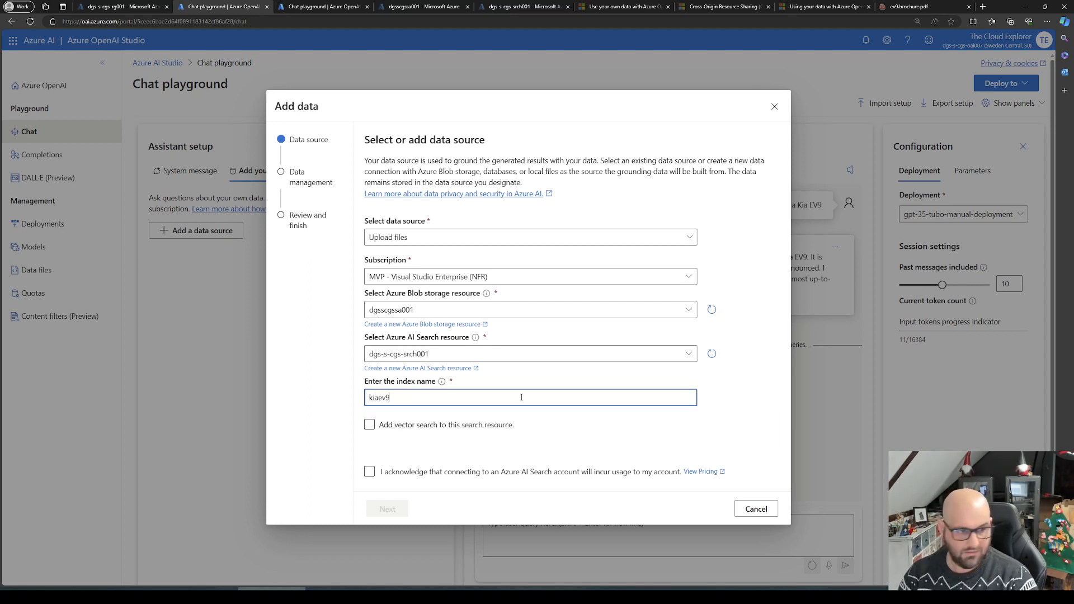
click(370, 472)
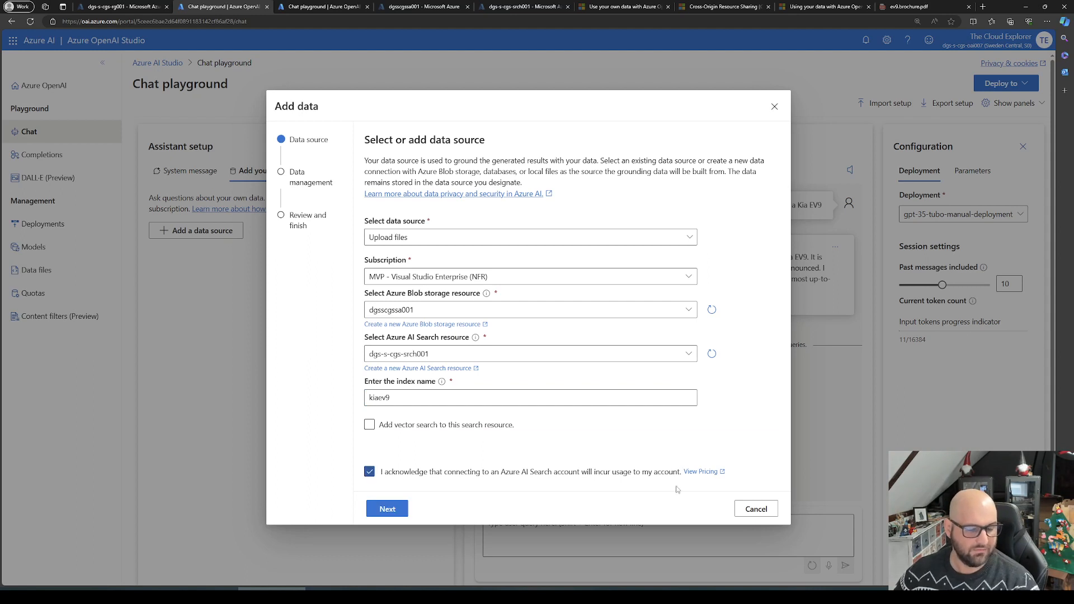
click(402, 509)
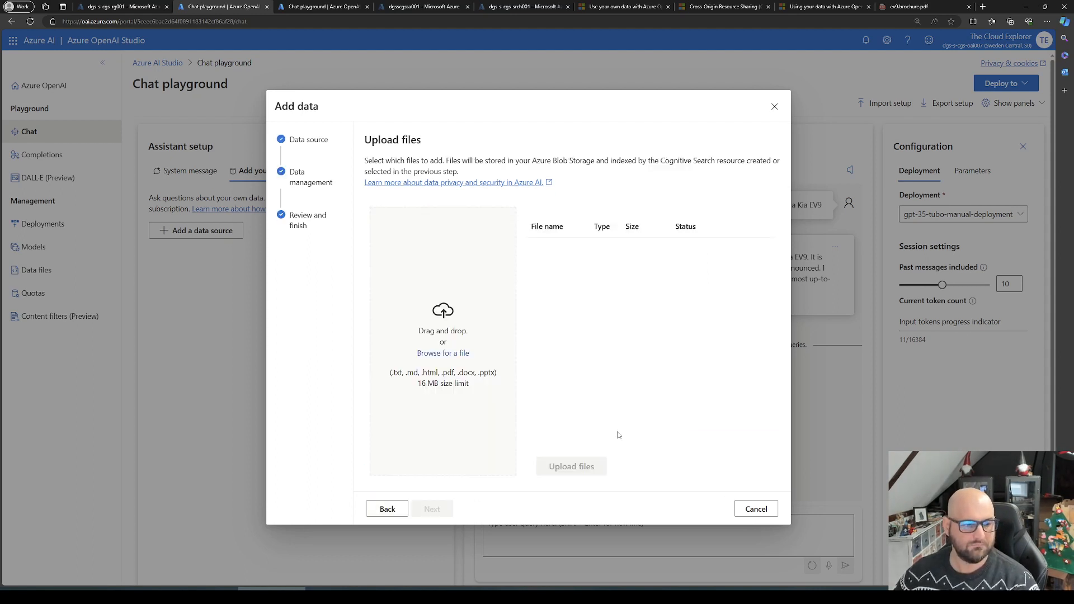
Step: Upload the EV9 GT-Line brochure, ev9.brochure.pdf and Kia EV9 e-catalogue PDFs, and set the search type to Keyword
drag(0, 282, 423, 305)
click(570, 464)
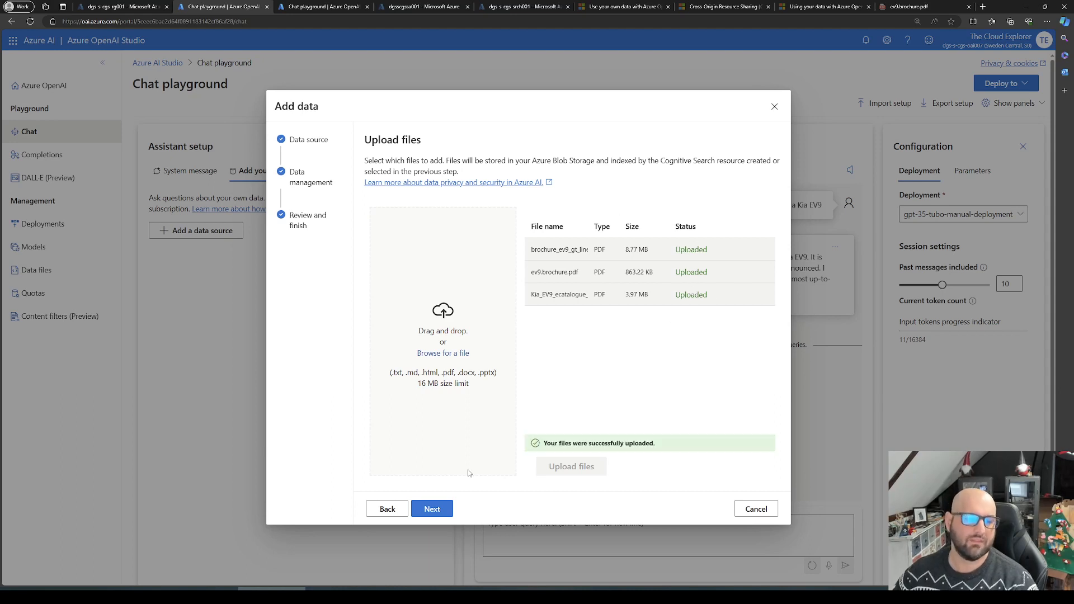
click(433, 509)
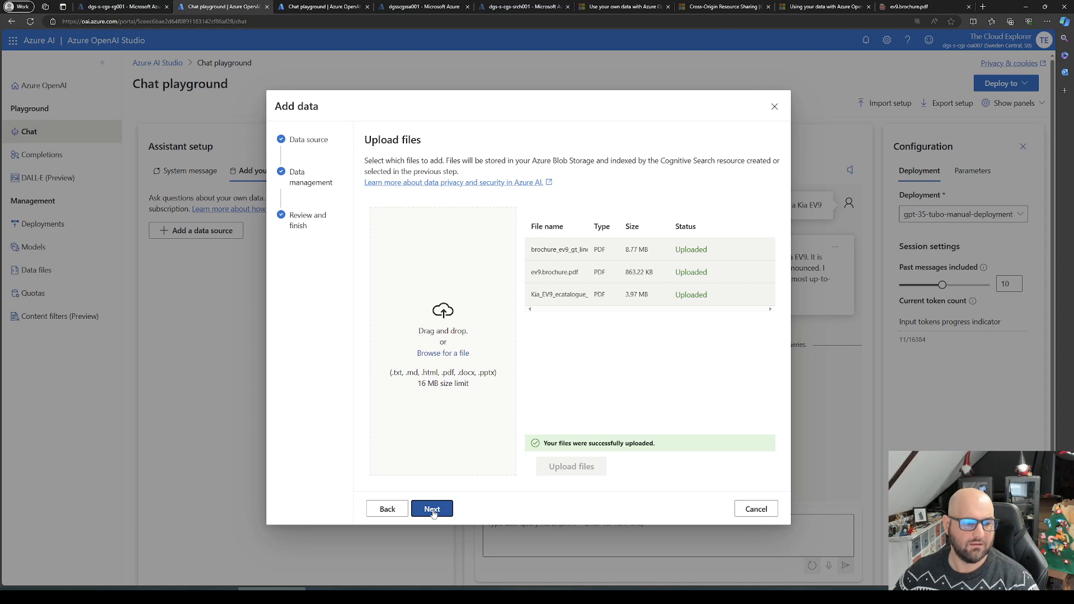
click(439, 222)
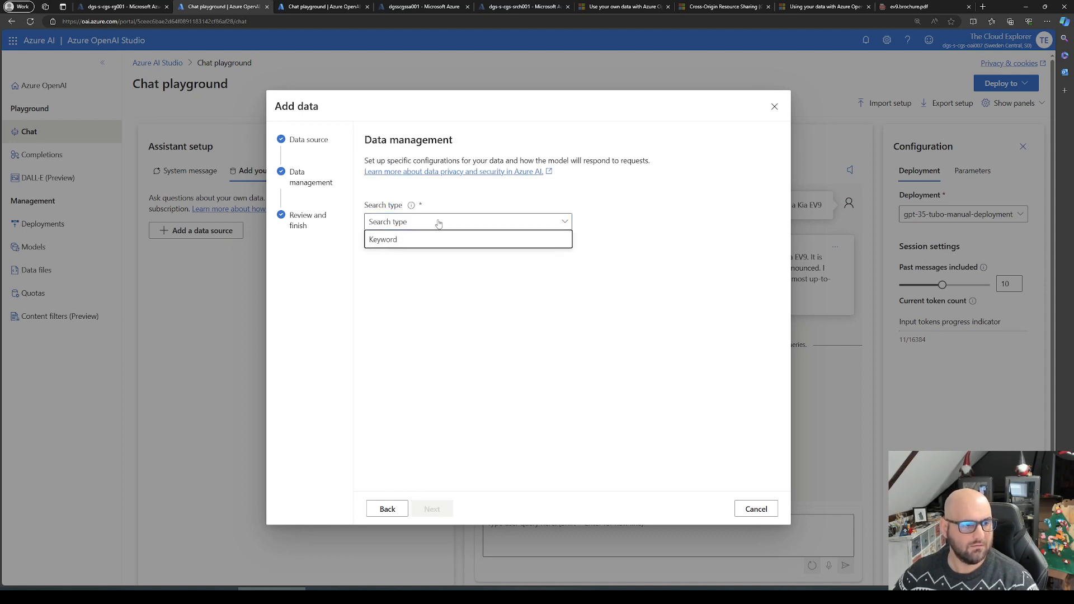
click(410, 242)
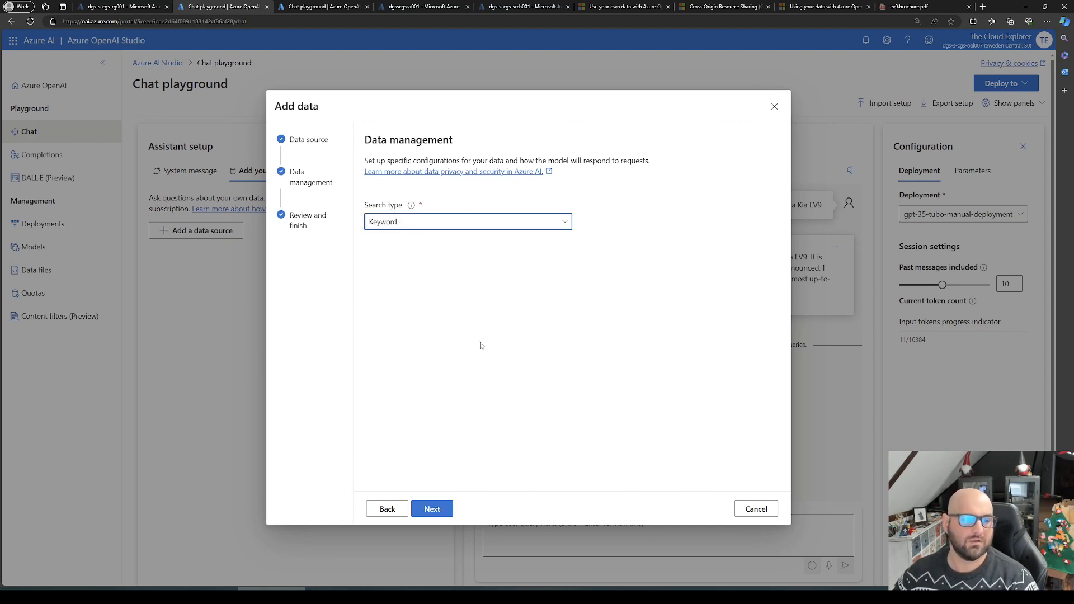
Step: Switch to the Microsoft Learn quickstart and read its data source tip and the steps for adding data in the studio
click(638, 5)
scroll(619, 419, down, 20)
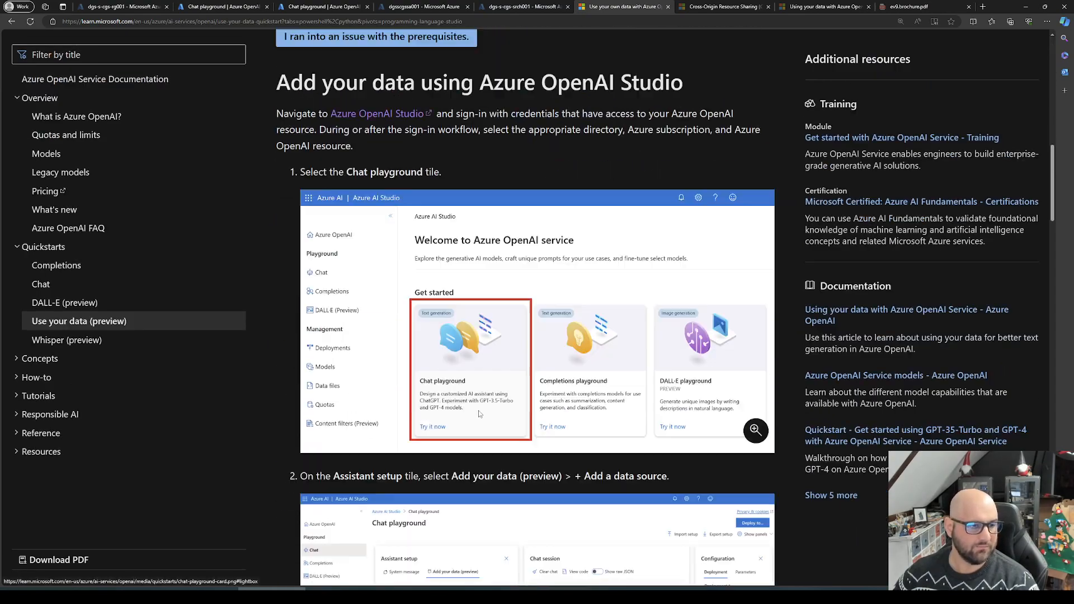
scroll(569, 429, down, 2)
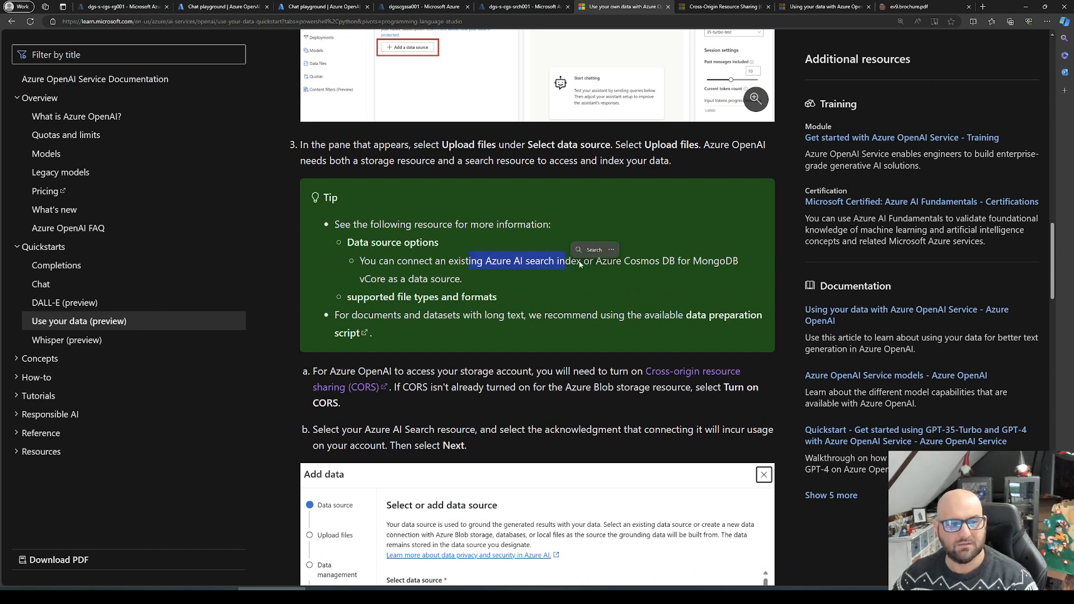
drag(595, 261, 449, 262)
click(497, 310)
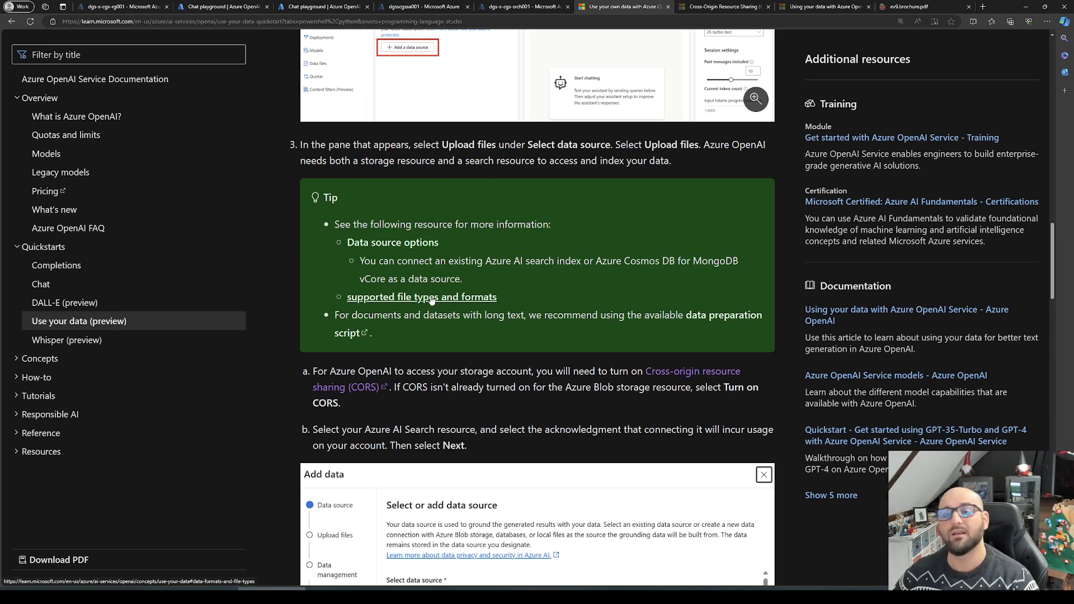
scroll(526, 344, down, 1)
scroll(525, 345, down, 2)
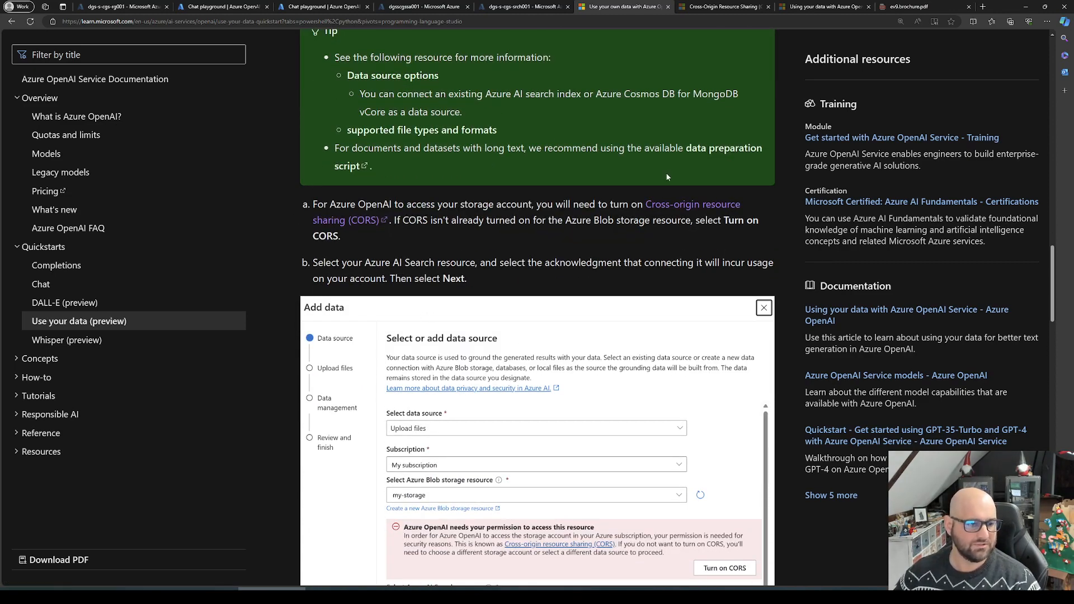
scroll(626, 345, down, 8)
scroll(626, 347, up, 1)
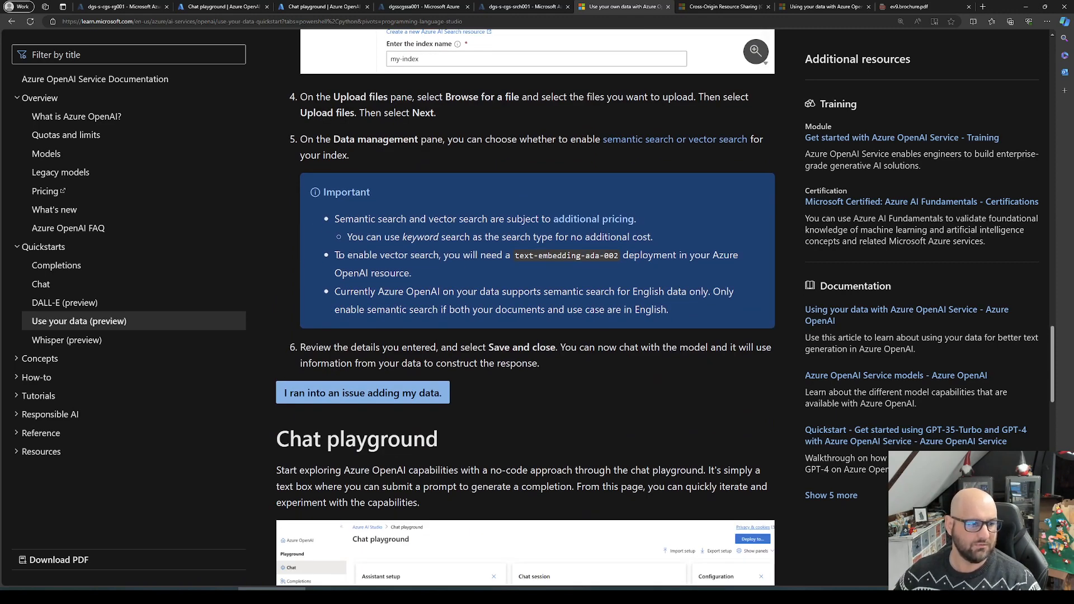
Step: Examine the quickstart's important notes on the requirements and pricing of vector, semantic and keyword search
drag(336, 255, 535, 255)
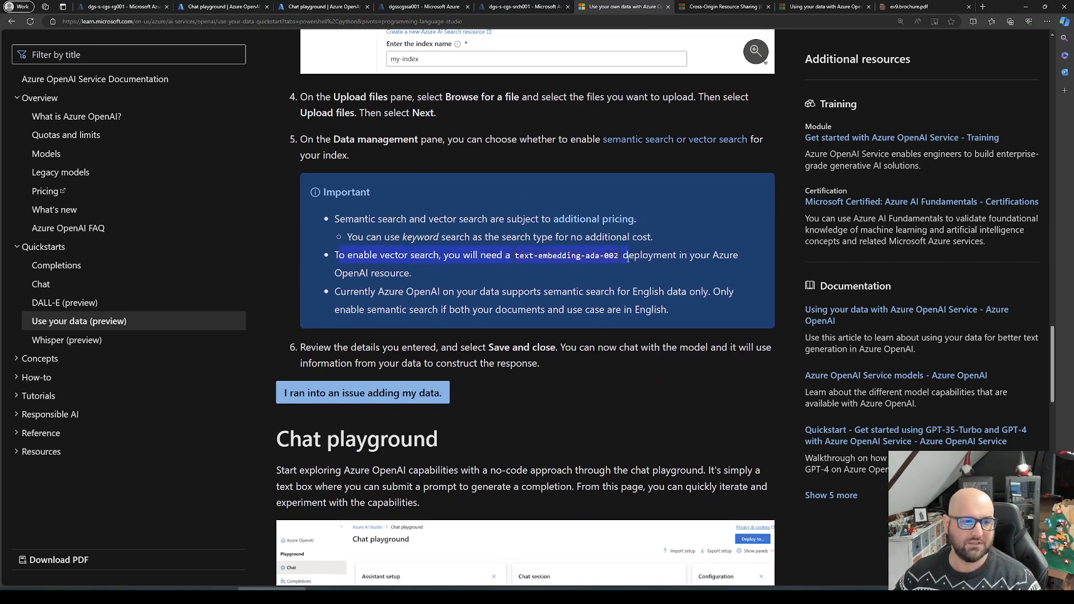
drag(627, 257, 622, 260)
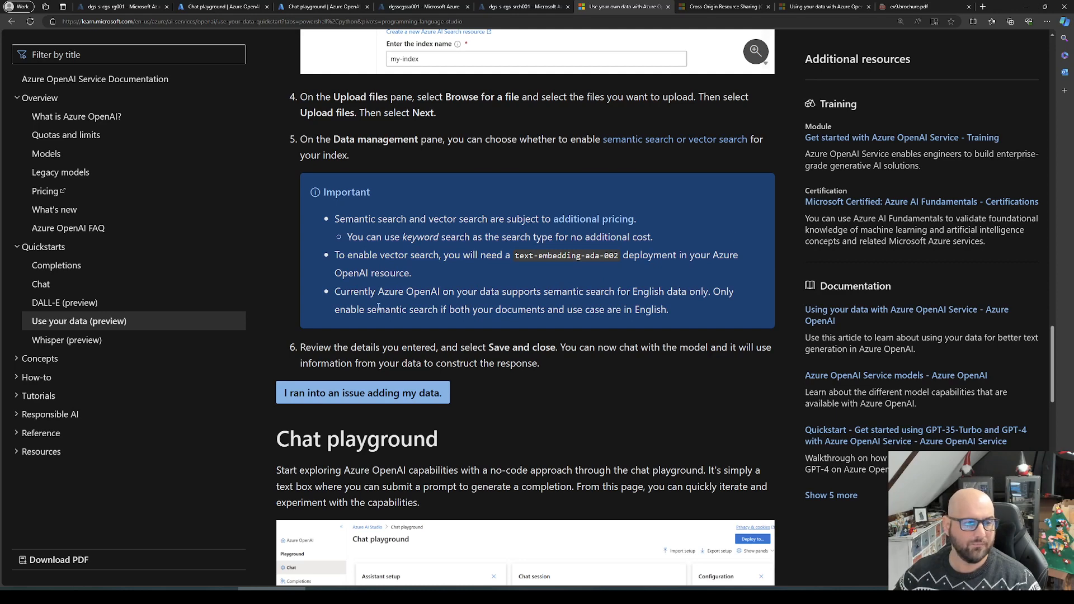
drag(388, 289, 469, 288)
click(470, 304)
drag(534, 292, 711, 291)
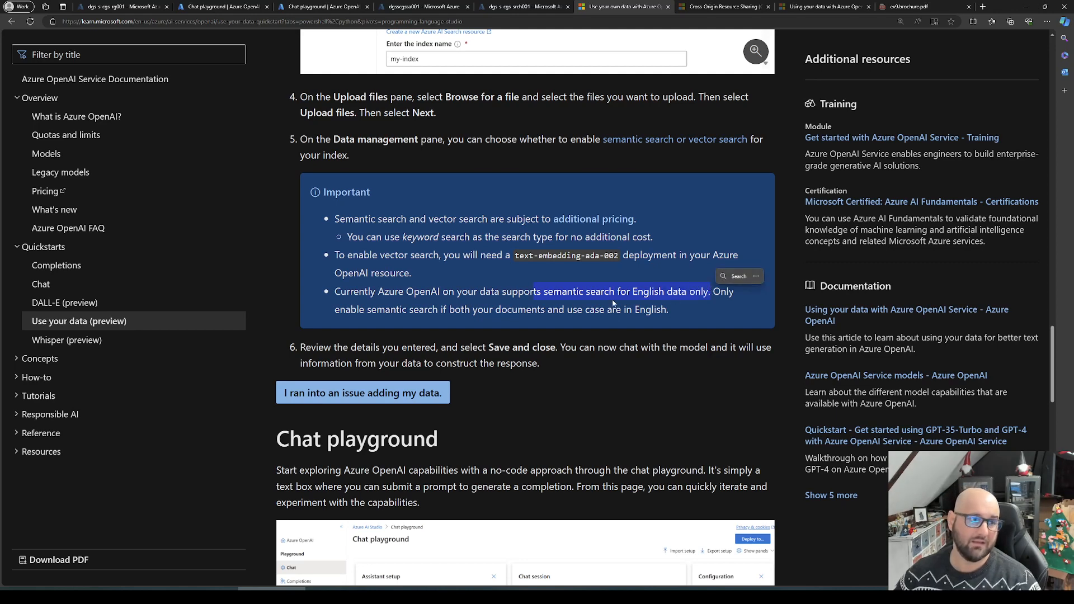
drag(653, 237, 370, 238)
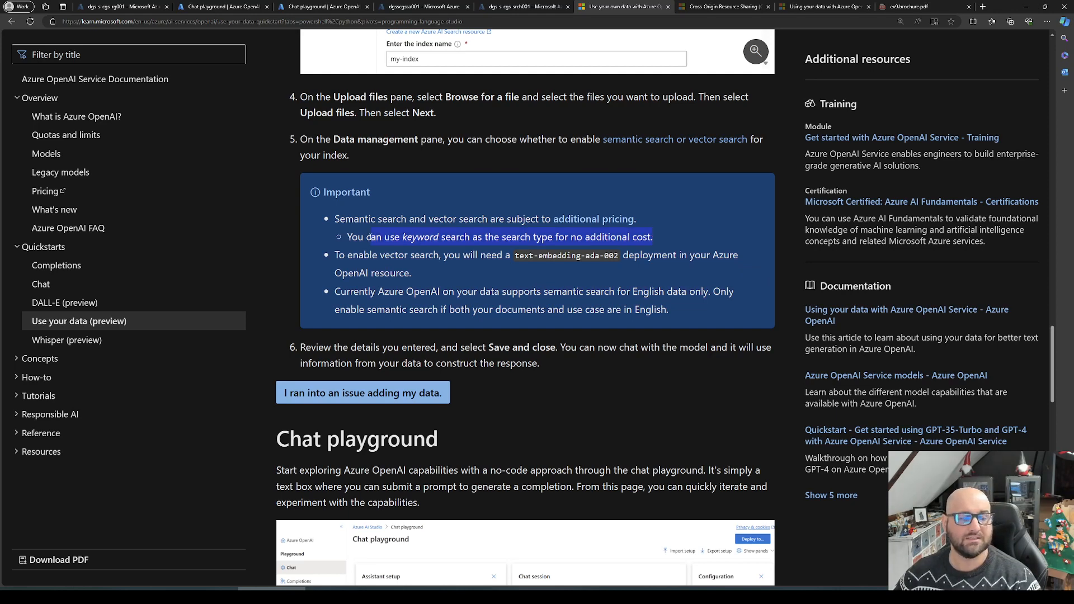
Step: Return to the studio's data source wizard, continue with Keyword search to the review page, and save the configuration
click(190, 6)
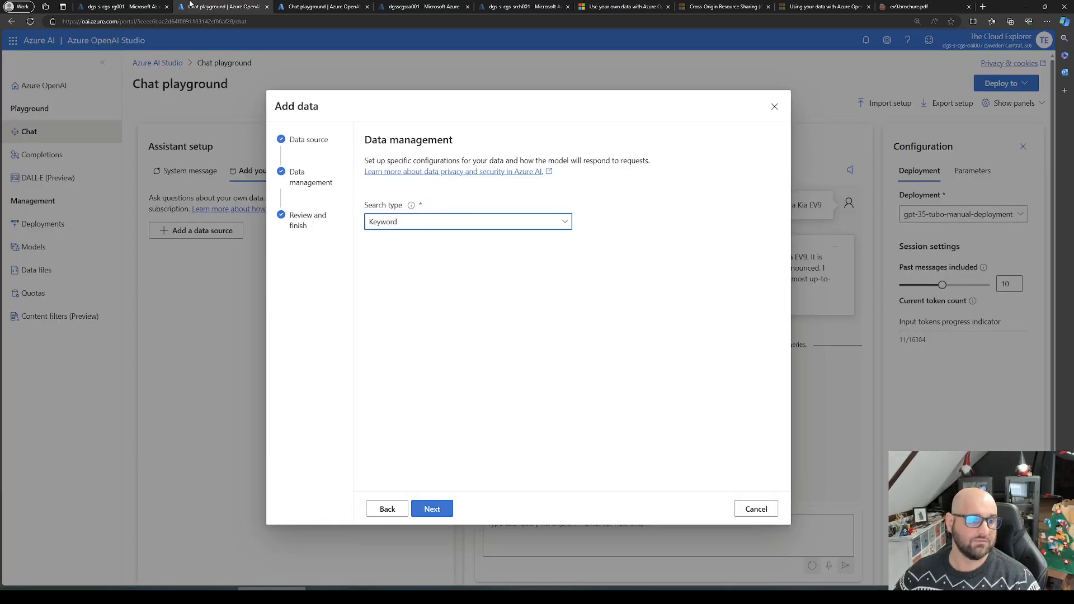
click(434, 511)
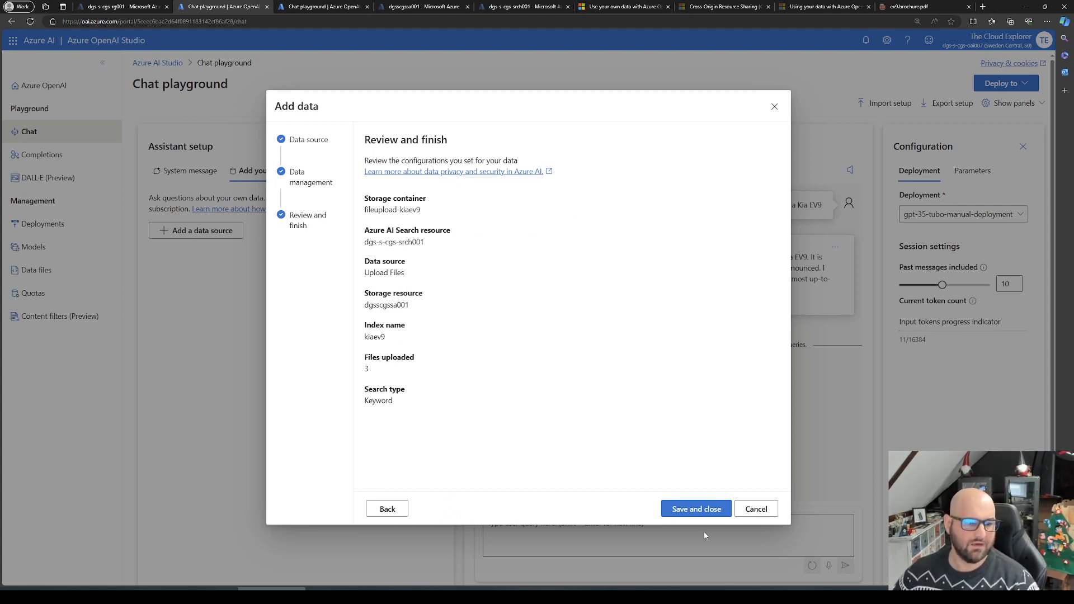
click(696, 510)
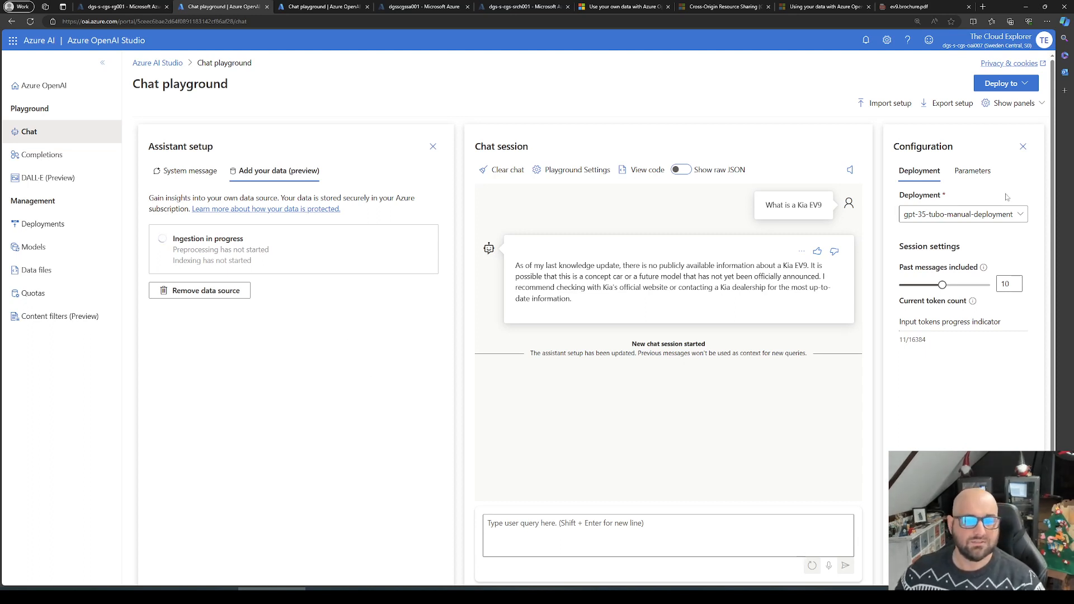
Step: Switch to the other chat playground connected to the kia-ev9 index and ask "What is a Kia EV9"
click(305, 6)
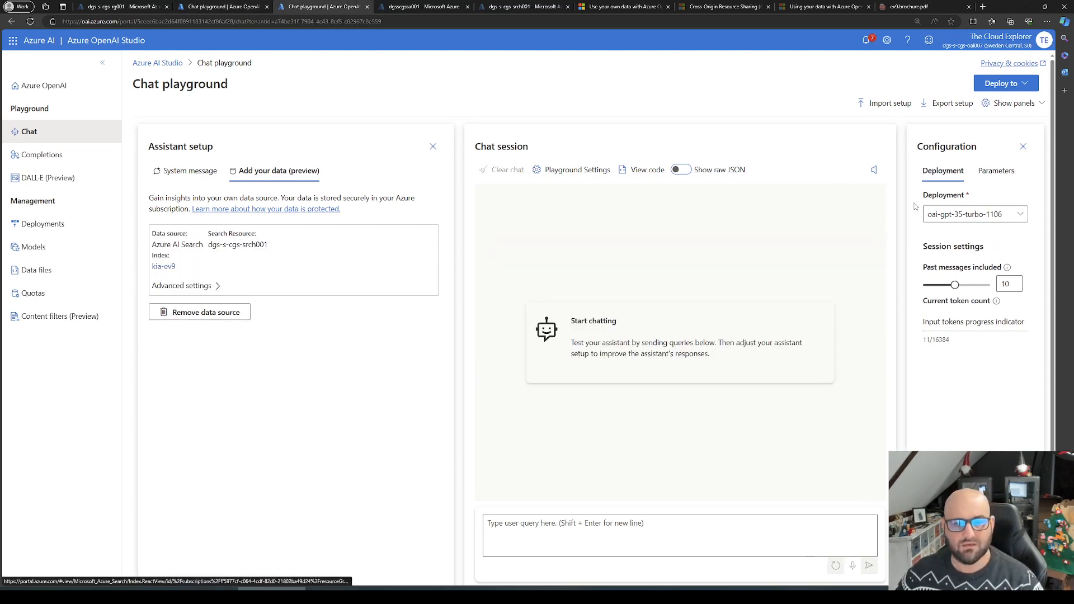
click(222, 5)
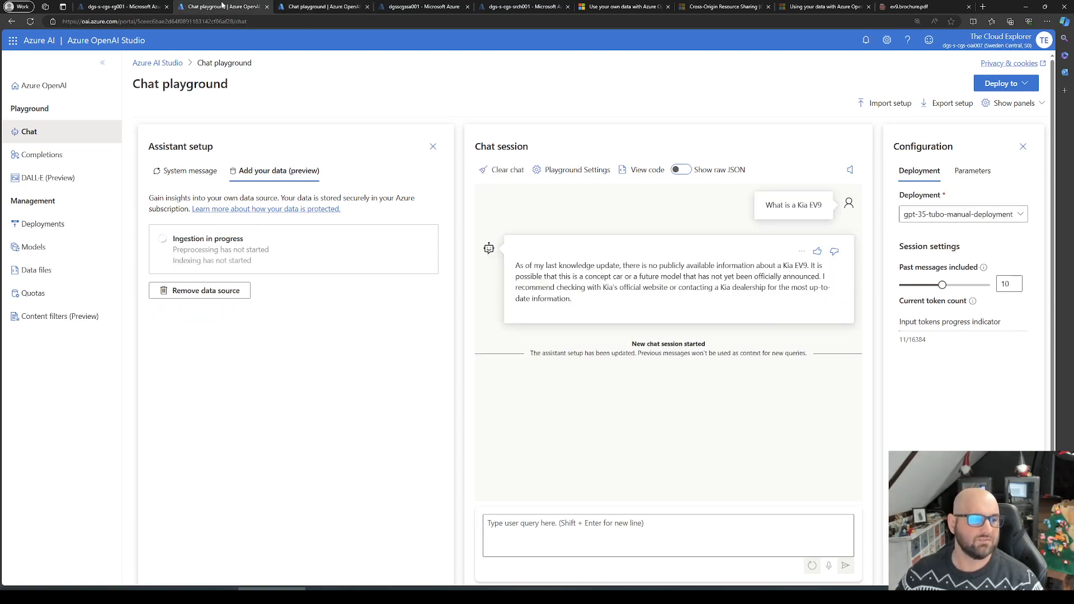
click(330, 6)
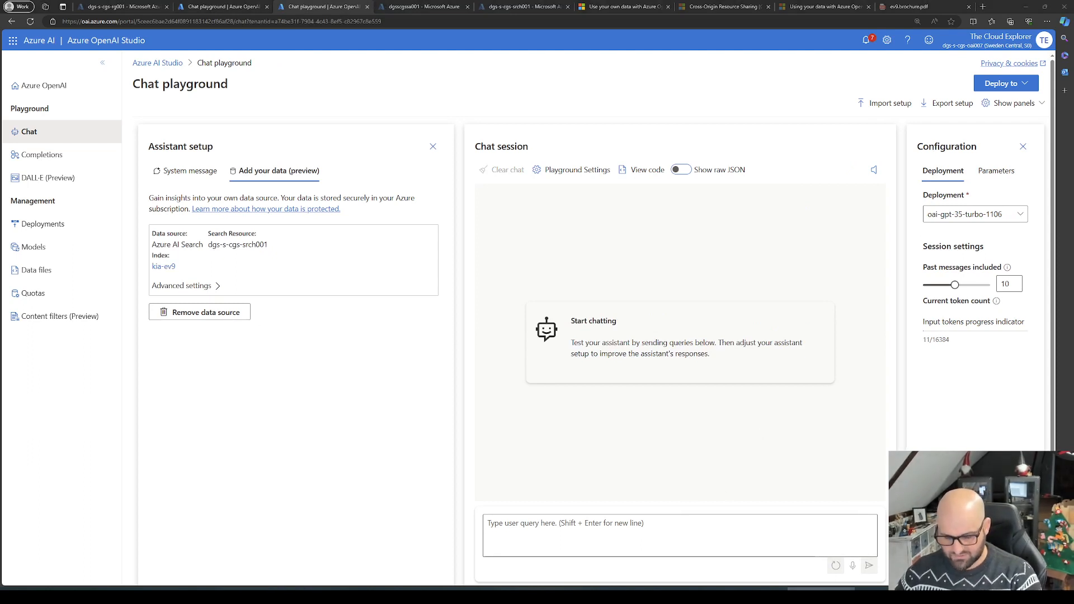
click(645, 525)
text(What is a Kia EV9)
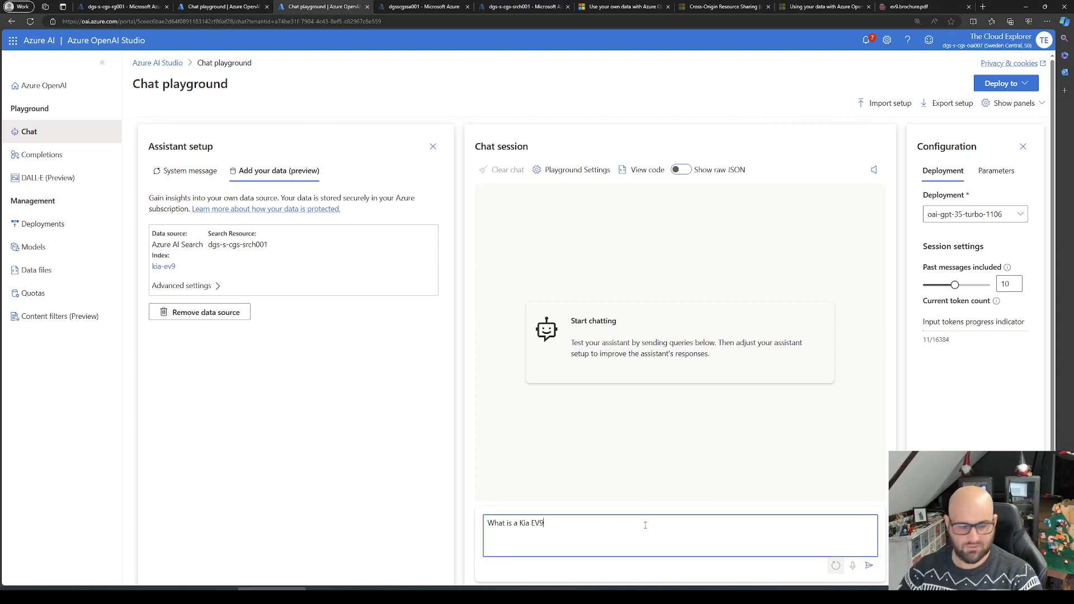
key(Return)
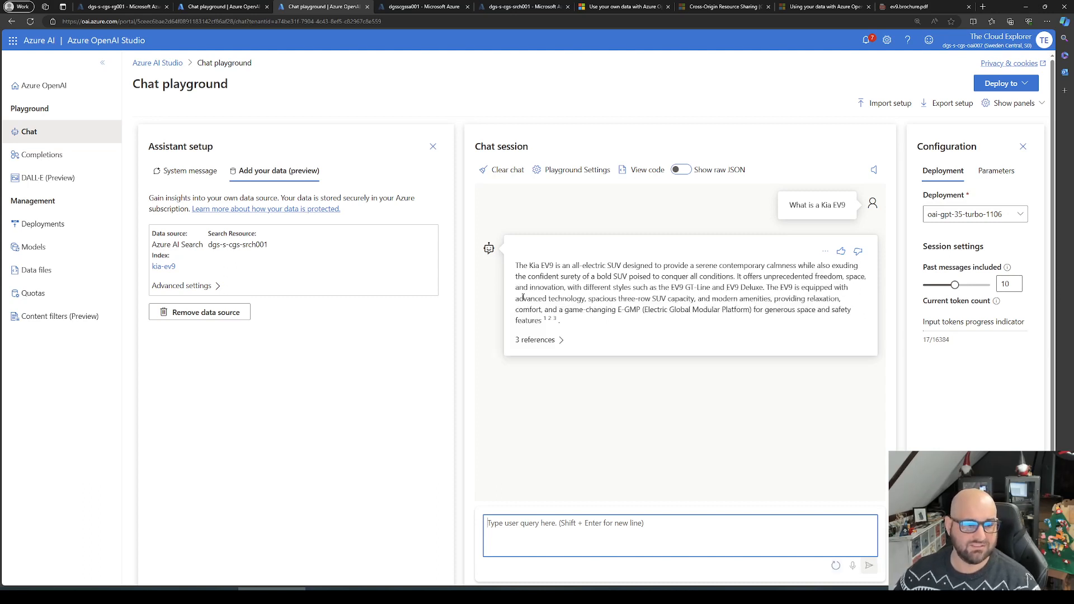
Step: Expand the answer's references and examine the citation text of both e-catalogue parts and the ev9.brochure.pdf part
click(547, 341)
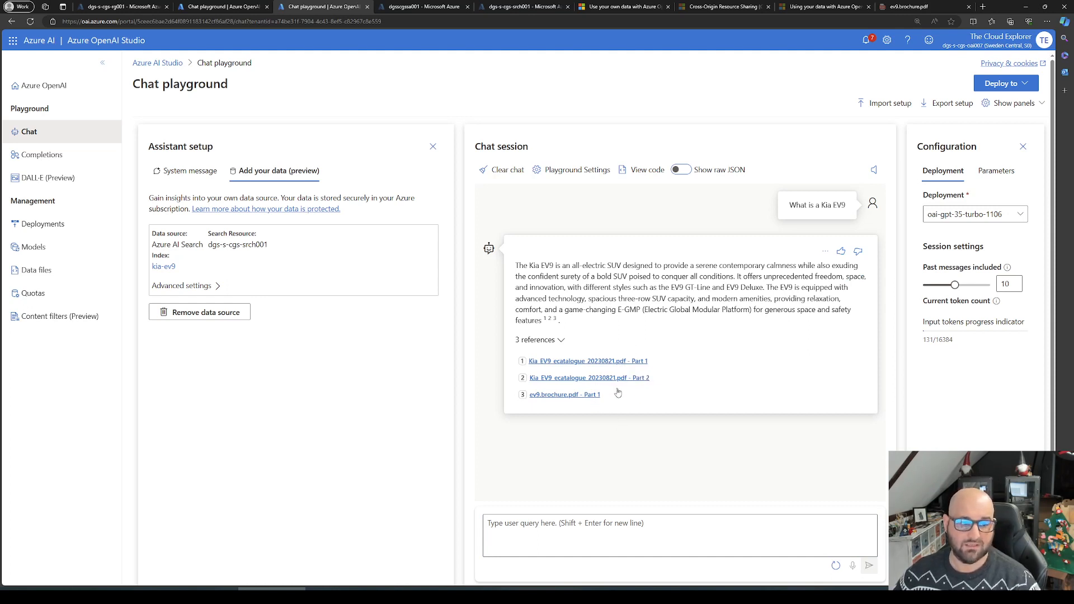
click(623, 361)
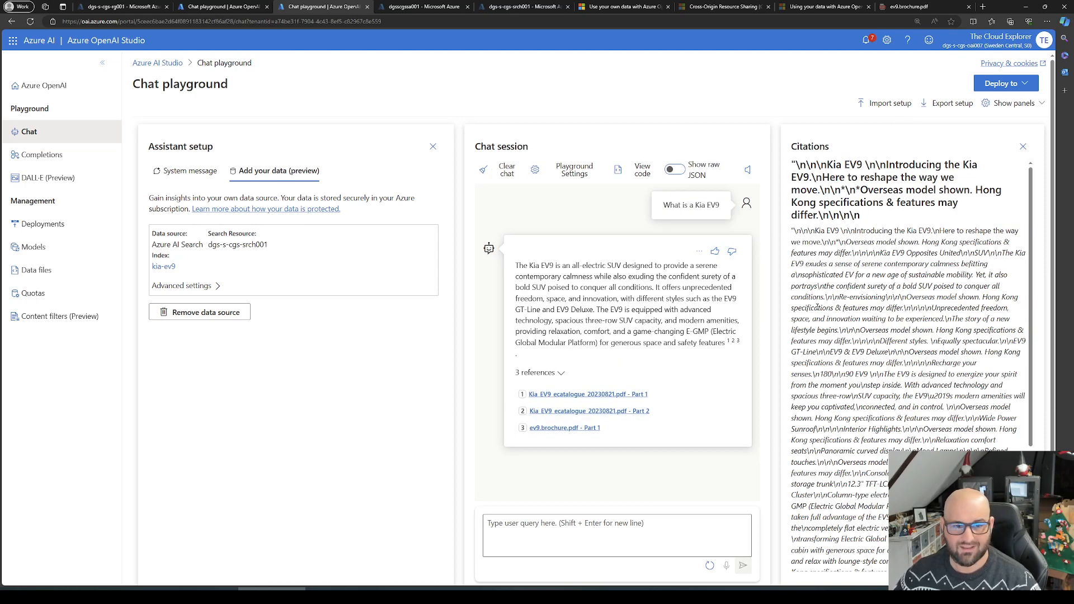
drag(817, 307, 974, 446)
click(951, 444)
scroll(916, 440, down, 3)
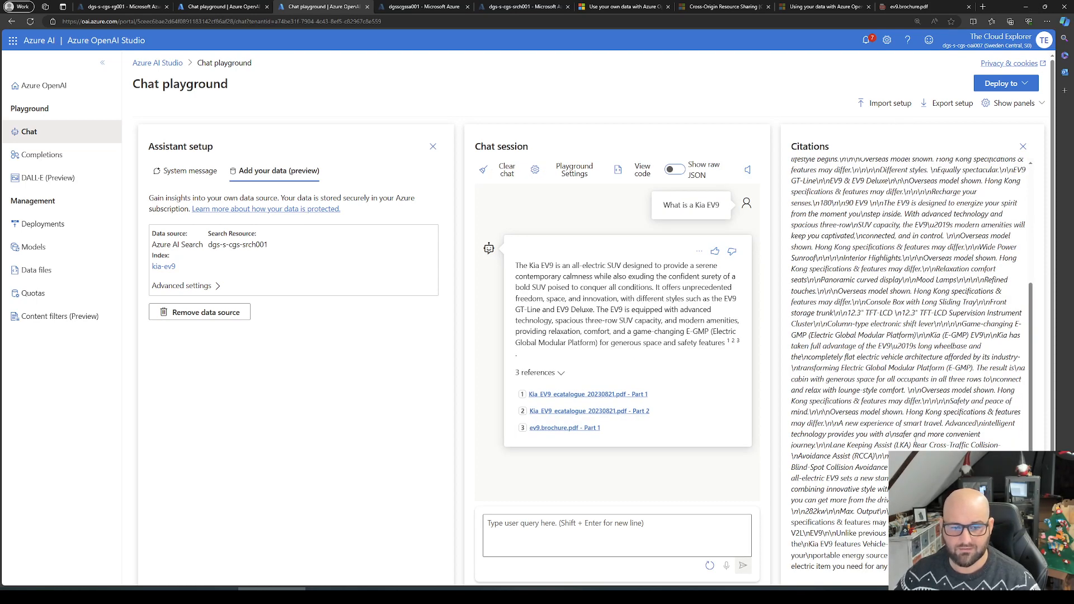
click(592, 415)
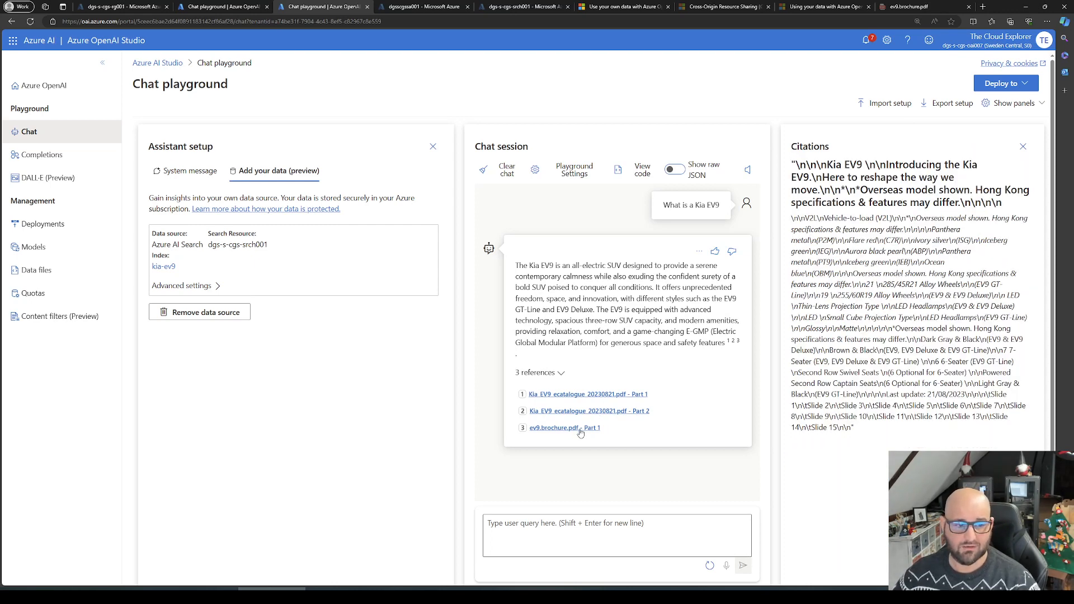
click(580, 429)
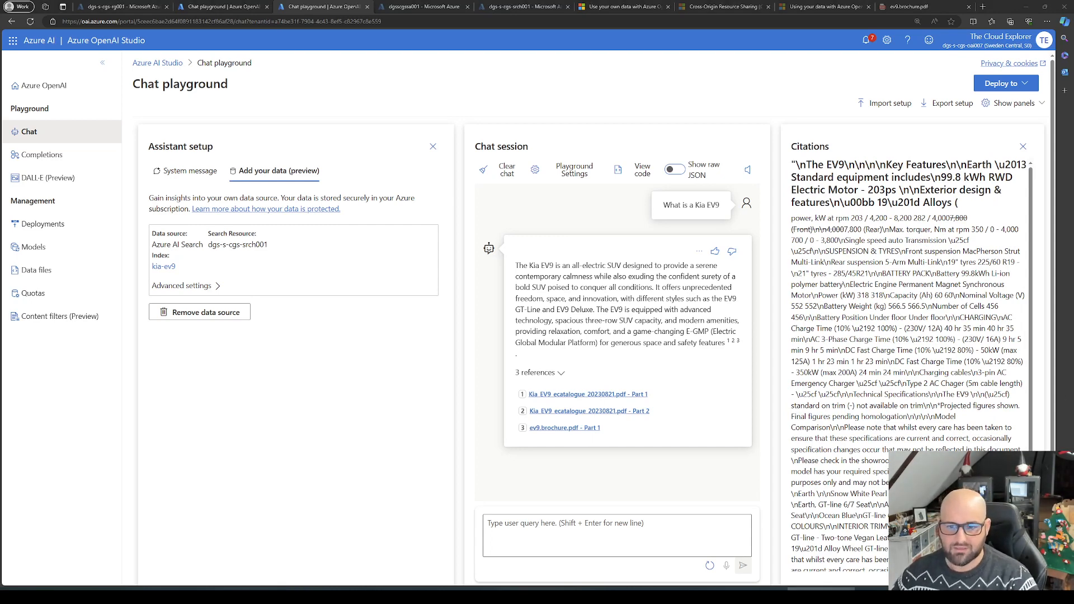
Step: Send the chat query "Give me information on the kia ev9 gt line"
click(607, 542)
text(Give me information on the kia ev9 gt line)
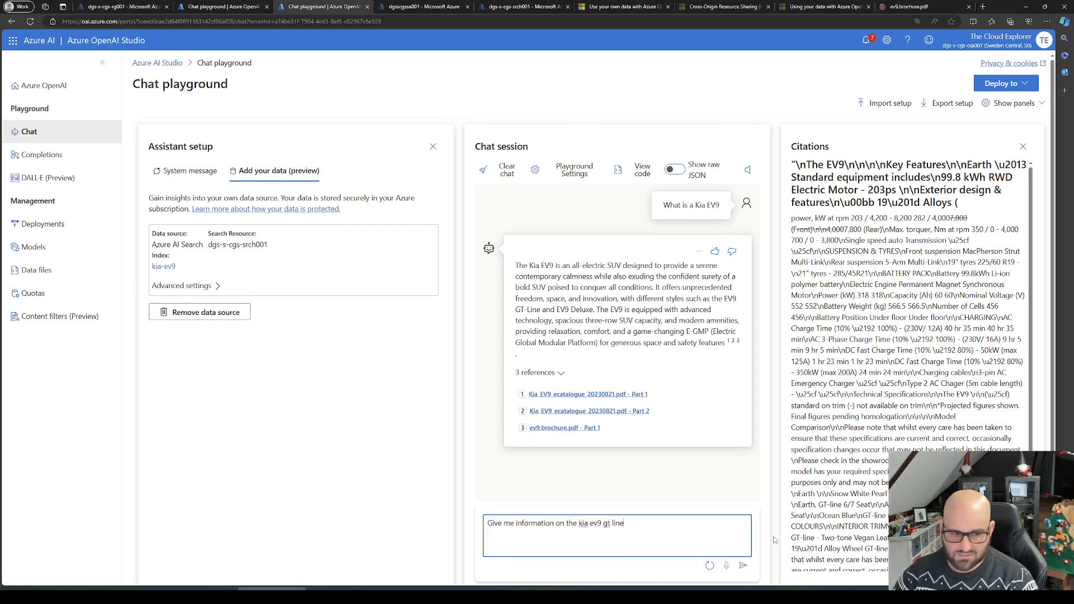
key(Return)
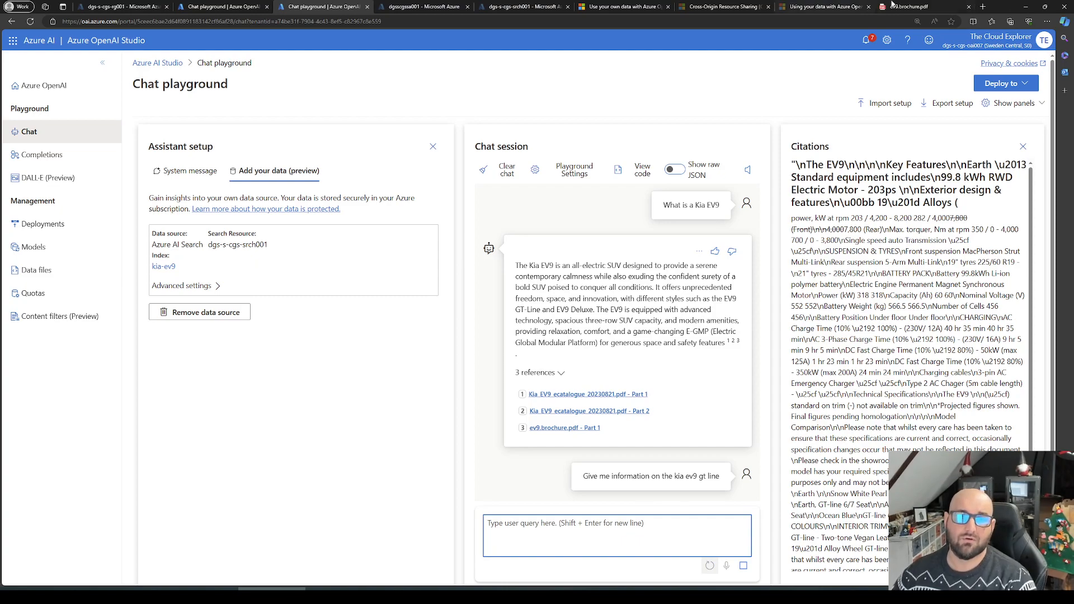
Step: Examine the GT-line equipment and technical specifications in ev9.brochure.pdf and return to the chat playground connected to kia-ev9
click(909, 6)
scroll(560, 271, down, 15)
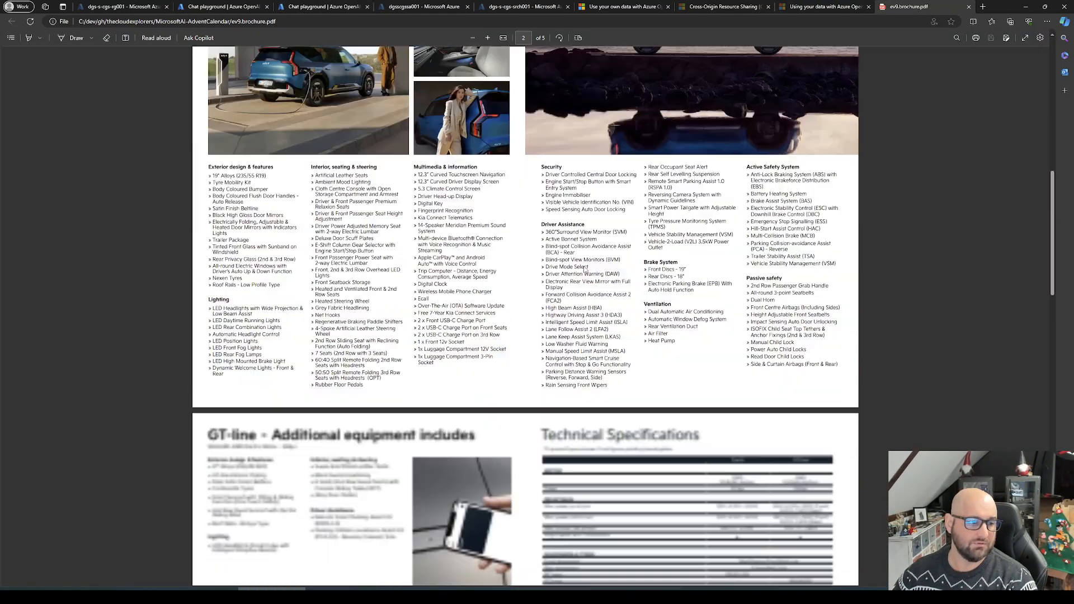
scroll(646, 272, up, 4)
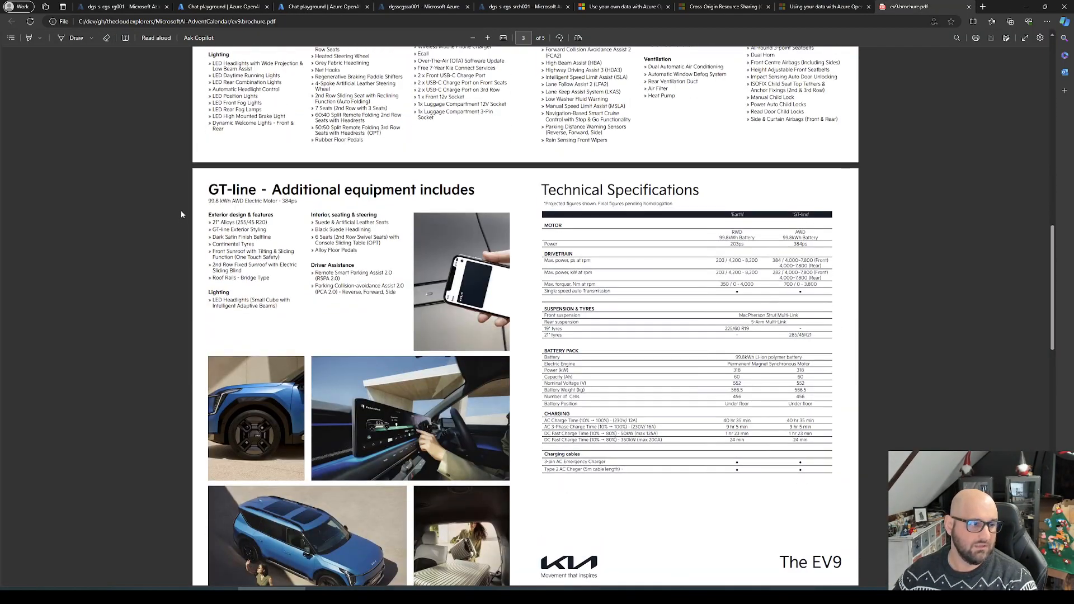
click(322, 6)
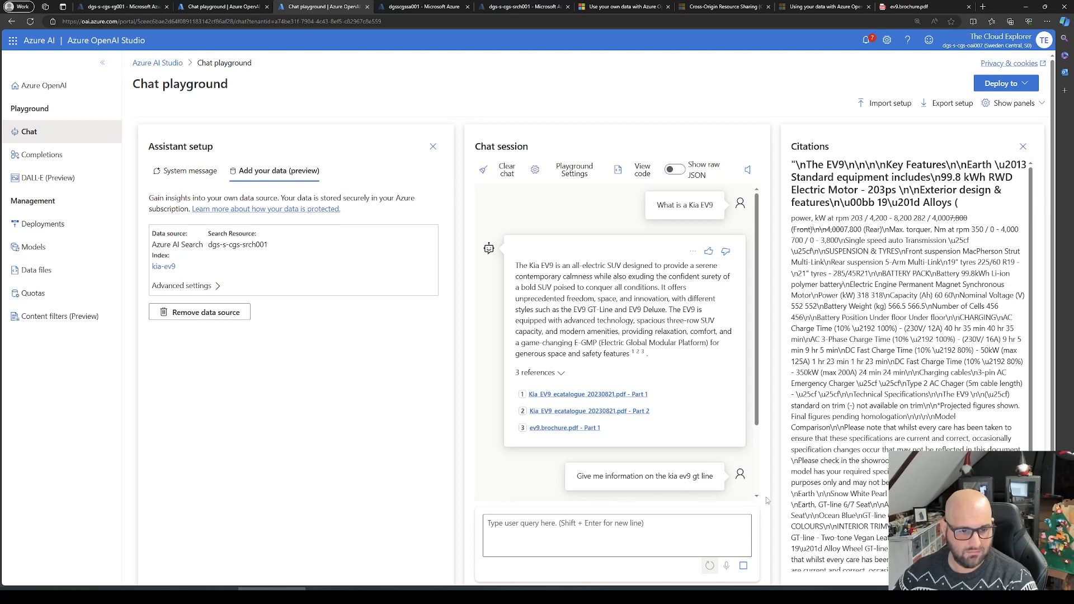
Step: Close the citations pane, examine the GT-Line answer's wheel and motor details, and expand its references
click(1024, 147)
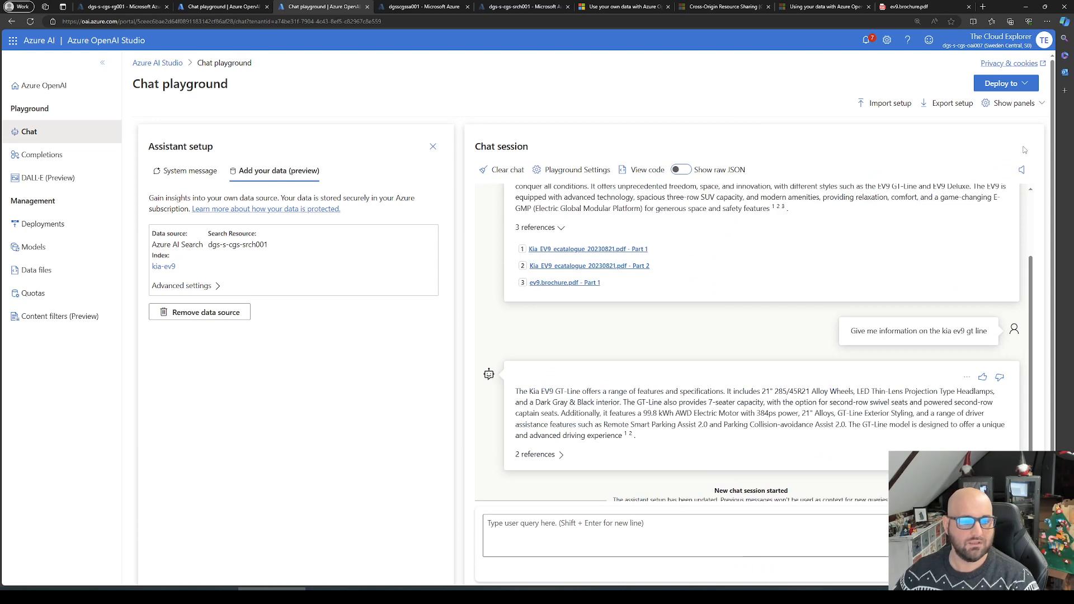
scroll(760, 387, down, 1)
drag(527, 370, 831, 370)
click(766, 386)
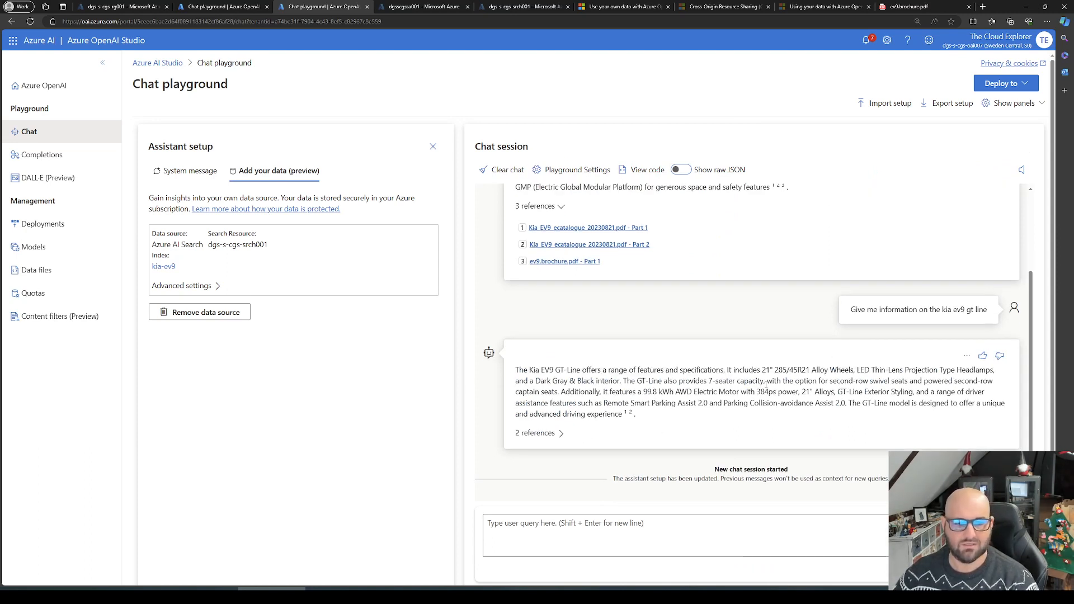
drag(626, 392, 765, 393)
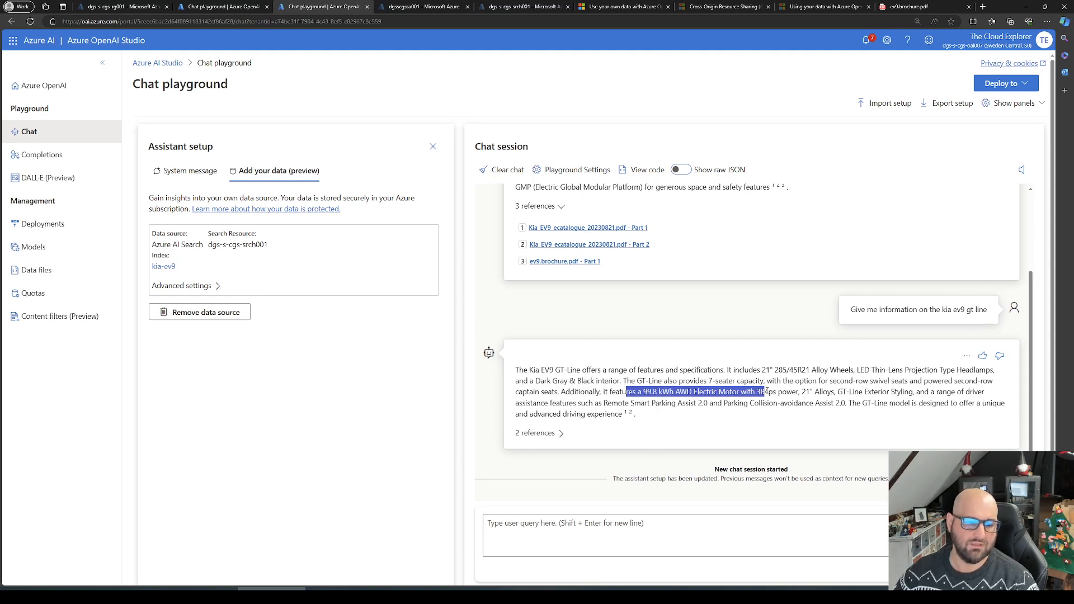
click(550, 434)
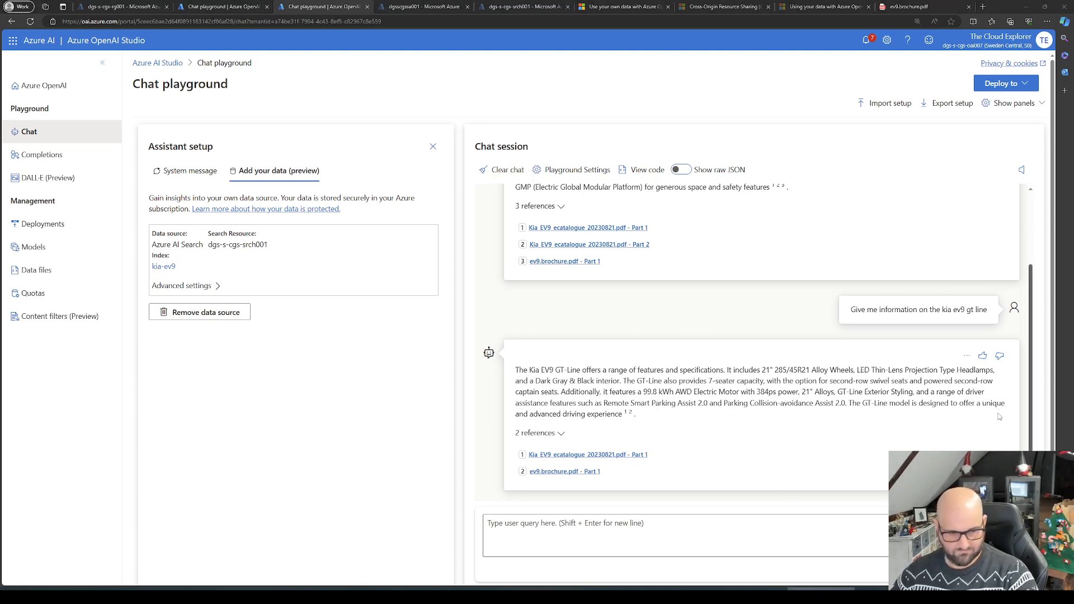
Step: Send the chat query "Give me information on the available colors for kia ev9" and expand the answer's references
click(832, 530)
text(Give me information on the available colors for kia ev9)
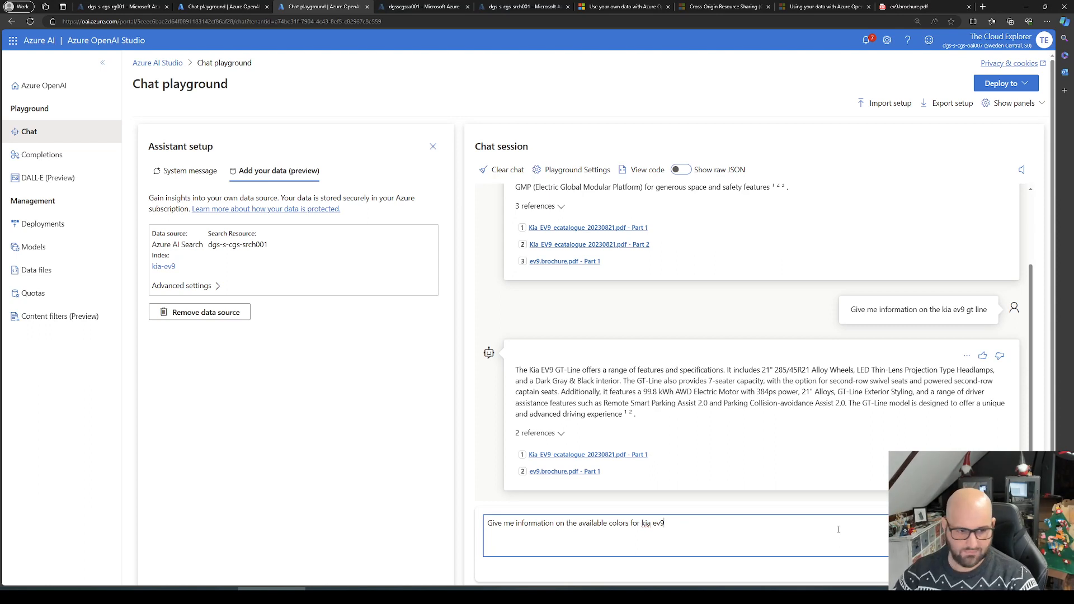
key(Return)
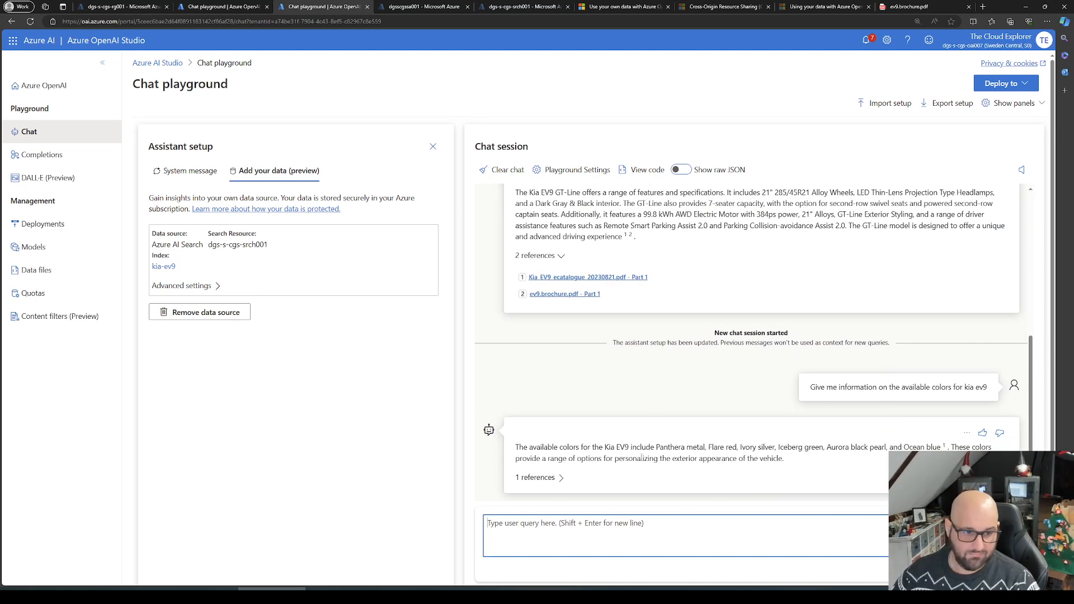
click(540, 478)
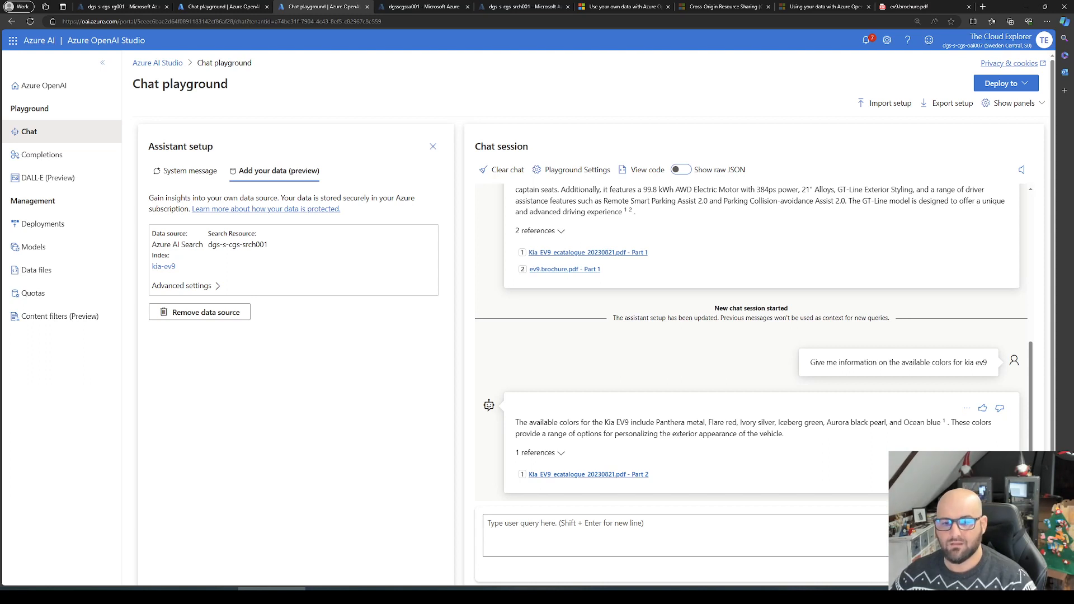
Step: Ask "What is the max power of a kia ev9" in the chat and look back over the earlier answers
key(alt+Tab)
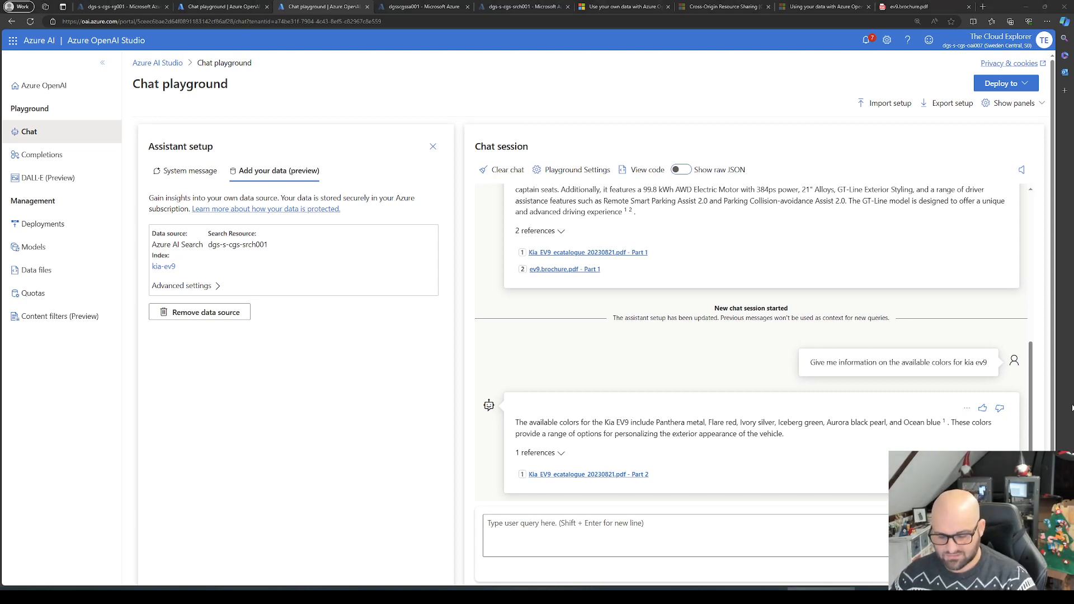
click(823, 530)
text(What is the max power of a kia ev9)
key(Return)
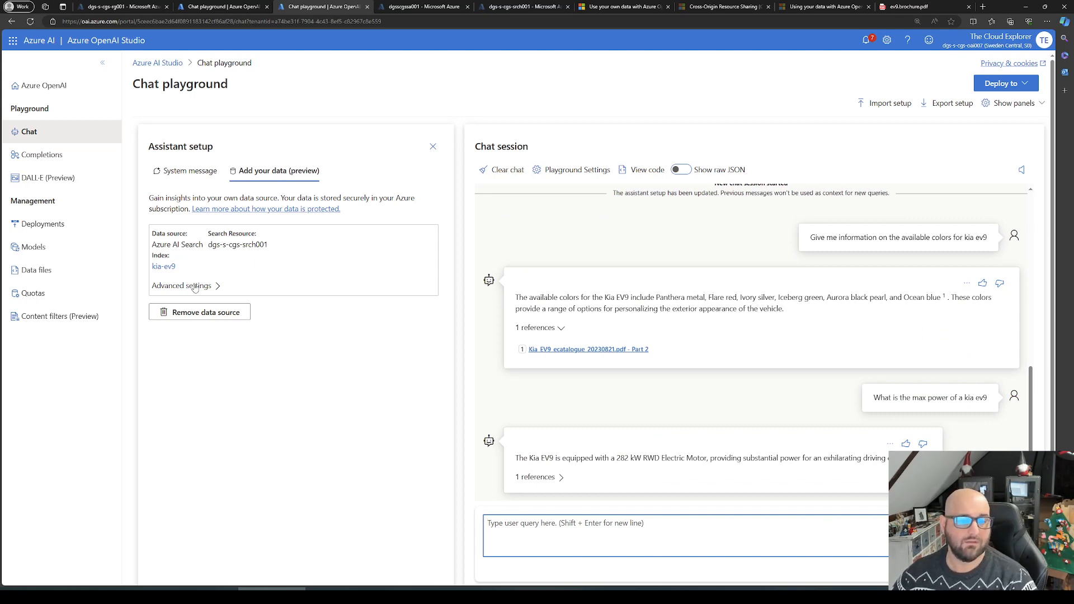
scroll(704, 426, up, 8)
scroll(682, 416, down, 4)
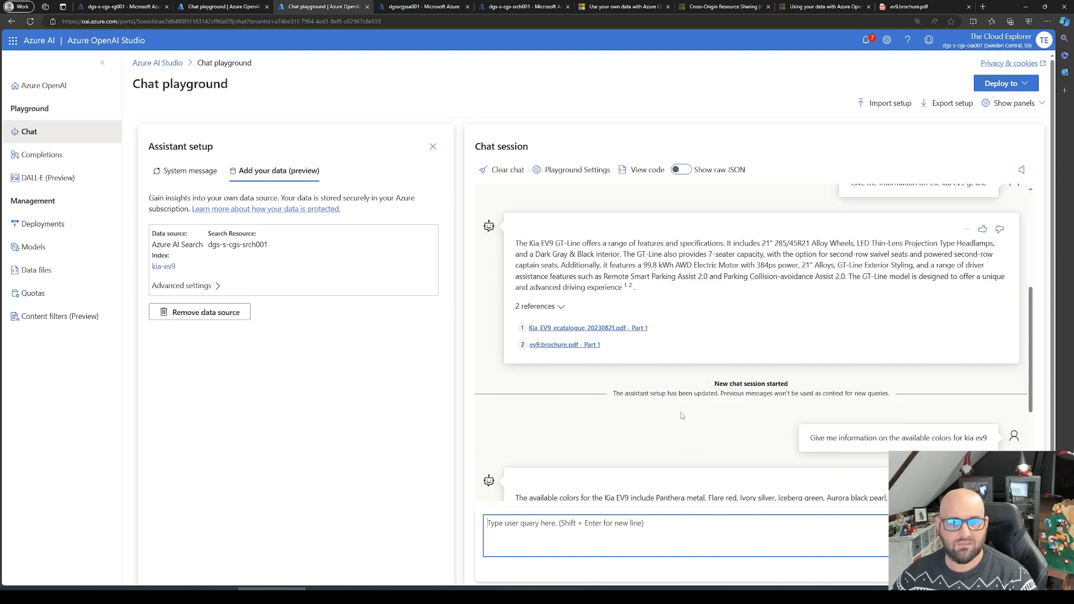
scroll(682, 416, down, 3)
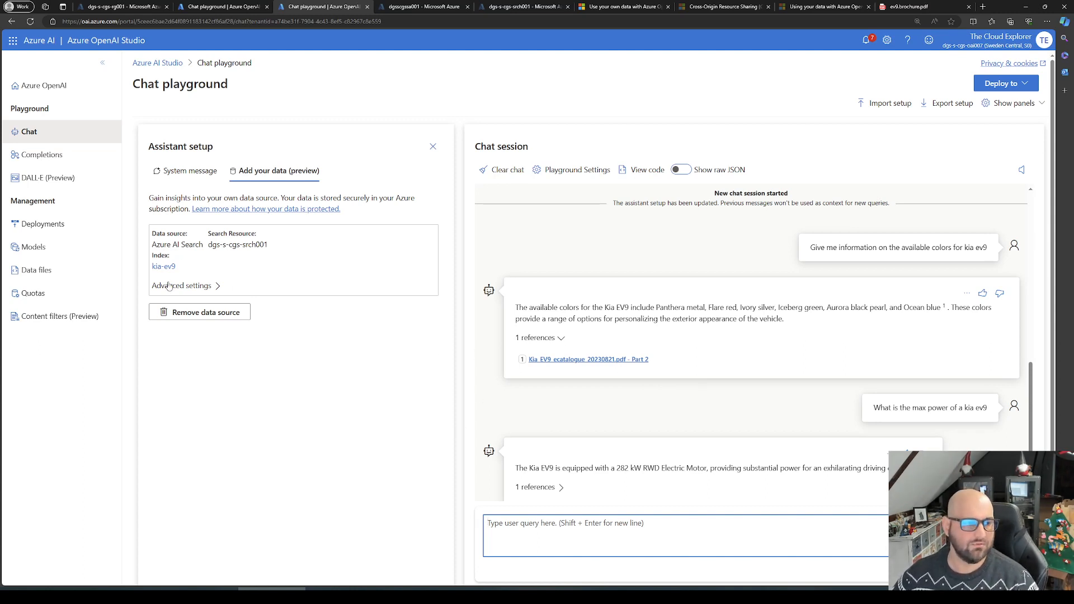
Step: Expand the data source's advanced settings, check the response limit's description, and ask "What is Azure" with that limit enabled
click(191, 286)
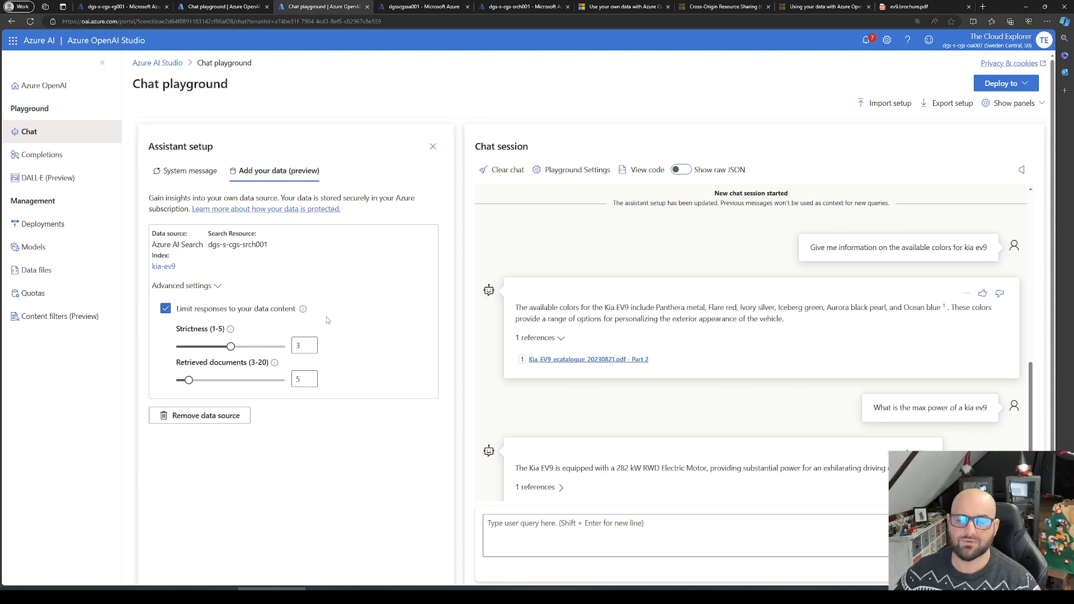
mouse_move(302, 310)
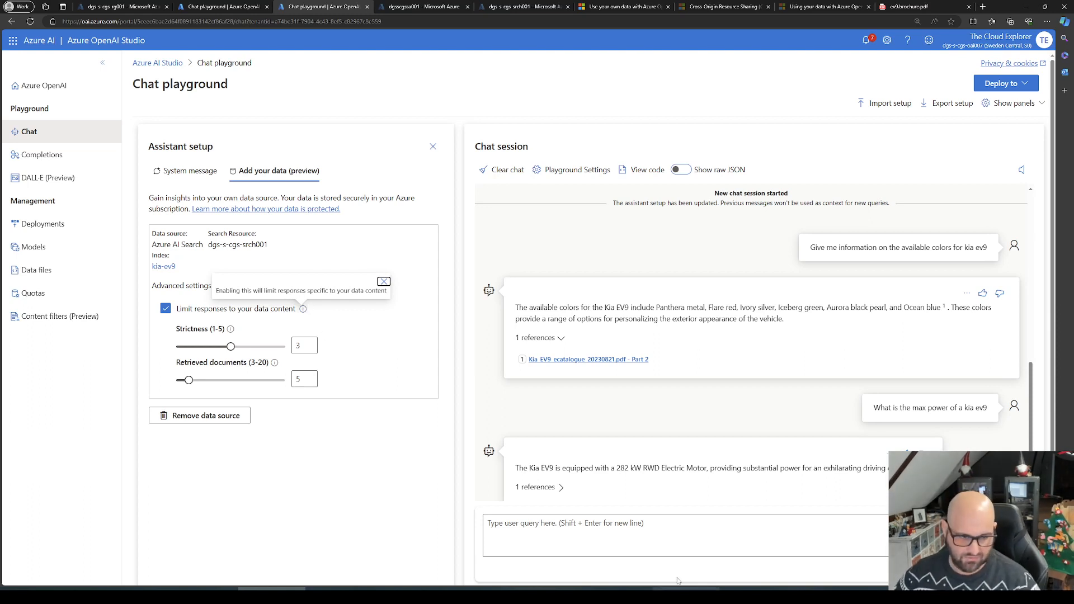
scroll(707, 461, down, 1)
click(647, 540)
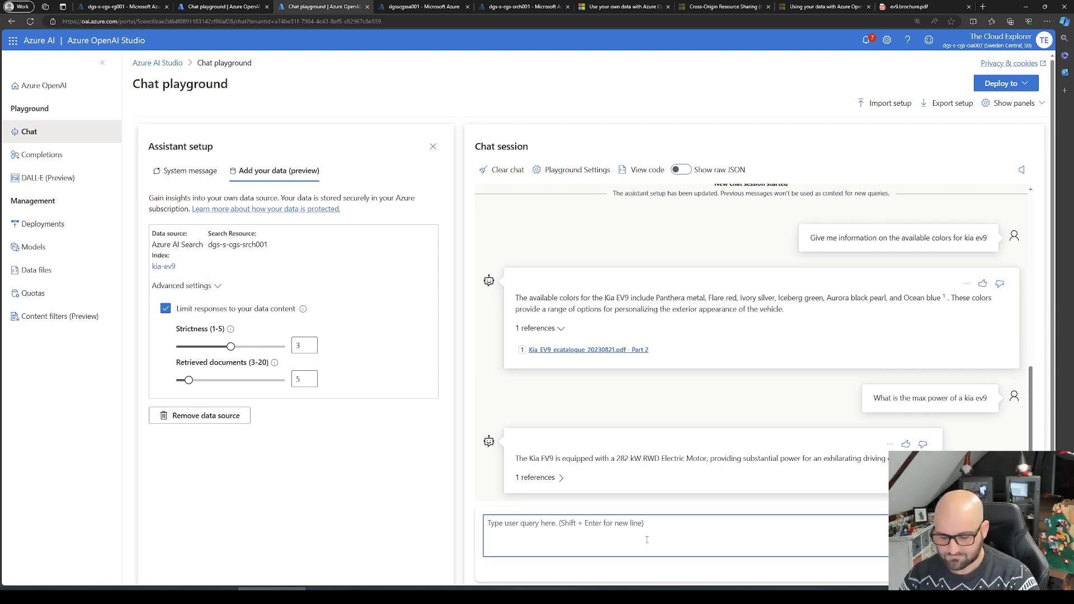
text(What is)
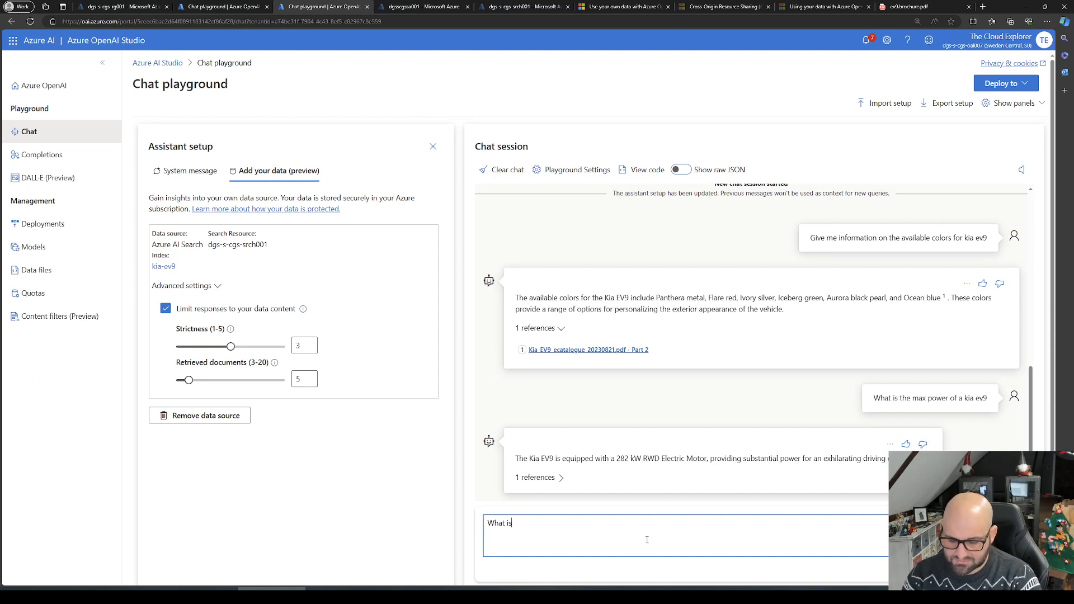
text( Azure)
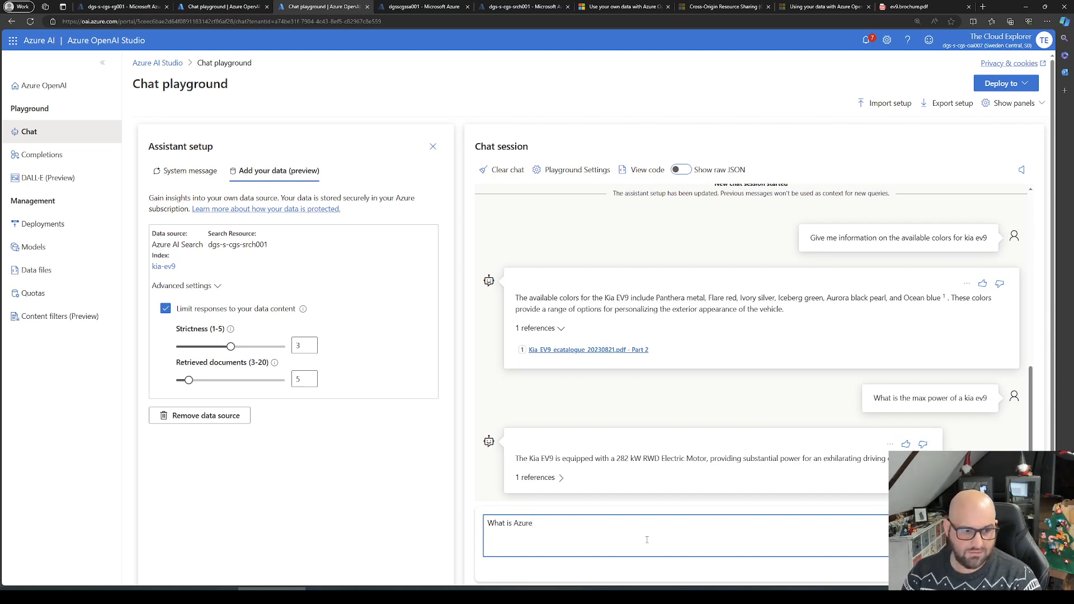
key(Return)
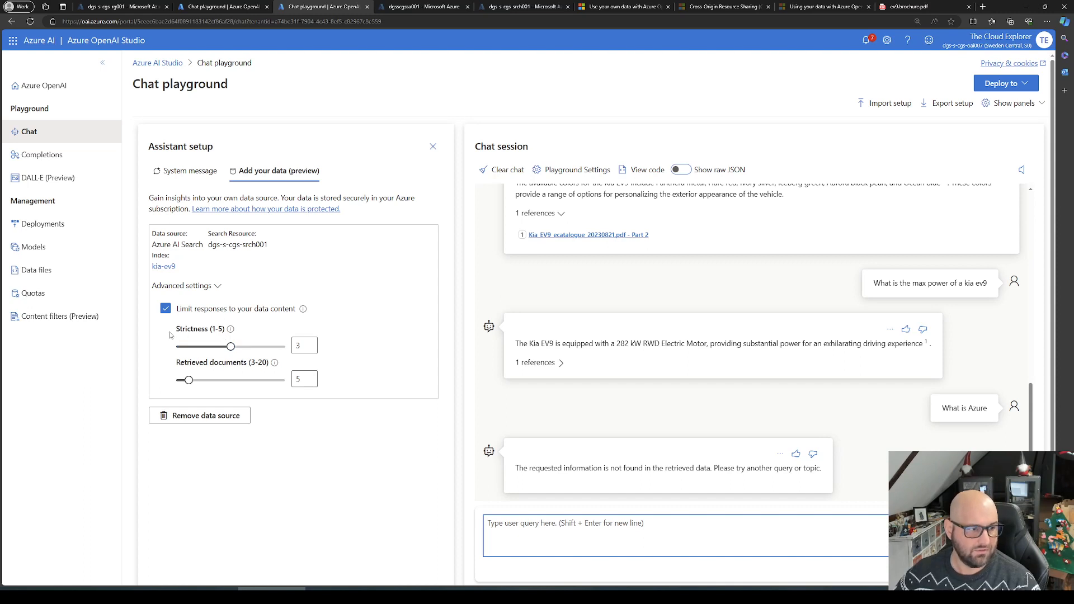
Step: Read the explanation of the Strictness setting and close it
click(230, 329)
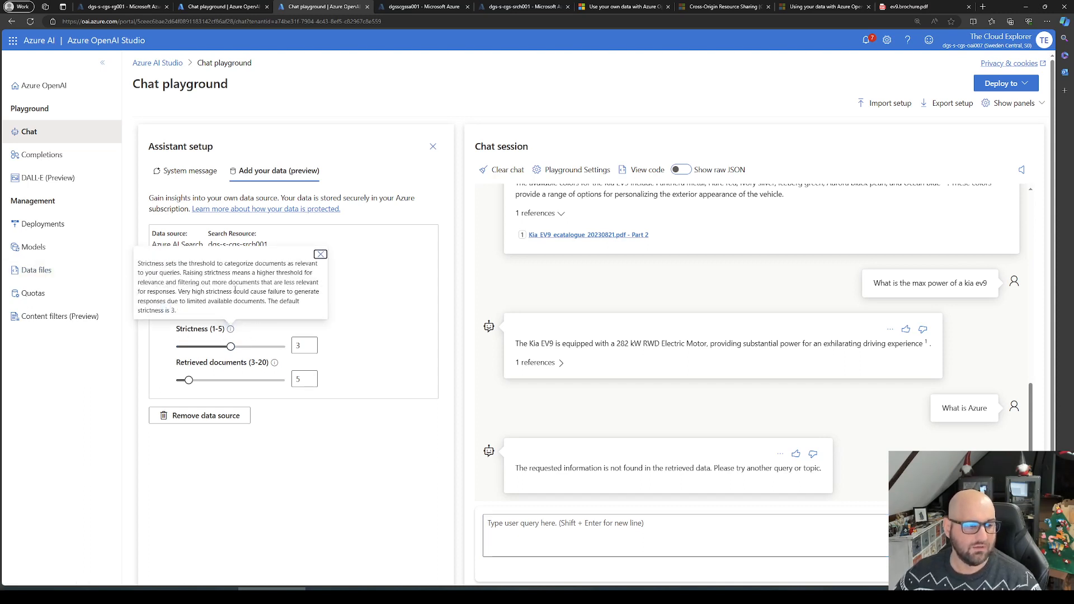
click(379, 459)
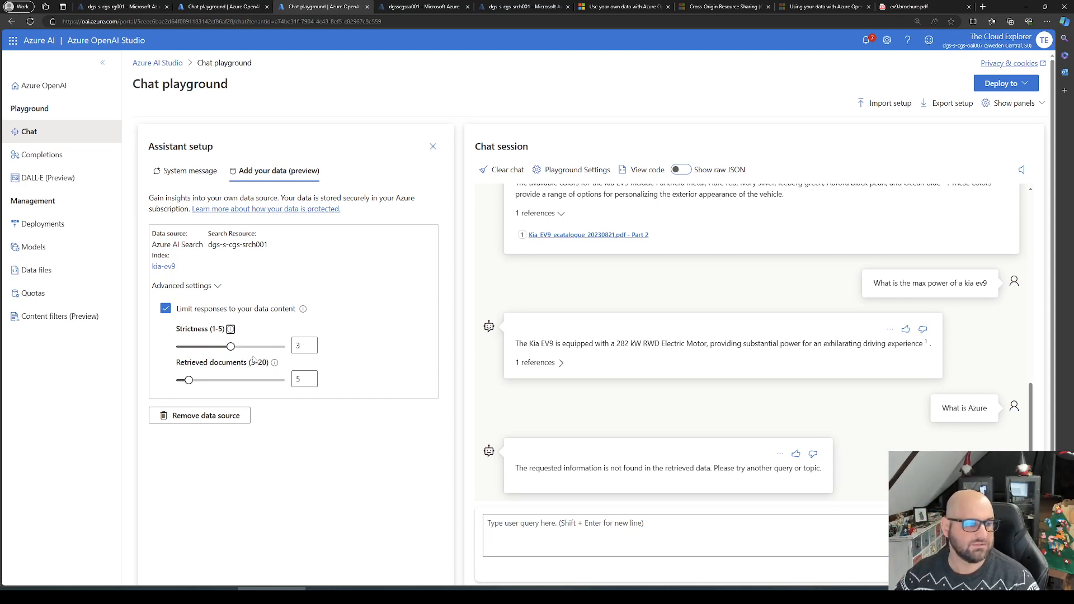
Step: Turn off limiting responses to the data content, clear the chat, and ask "What is Azure" again
click(165, 308)
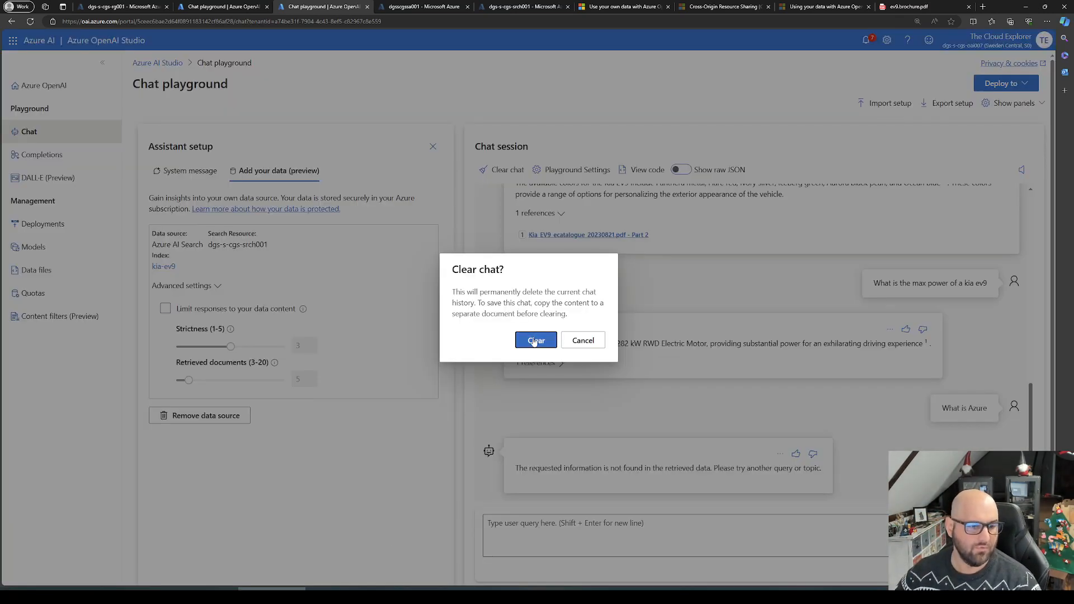
click(535, 347)
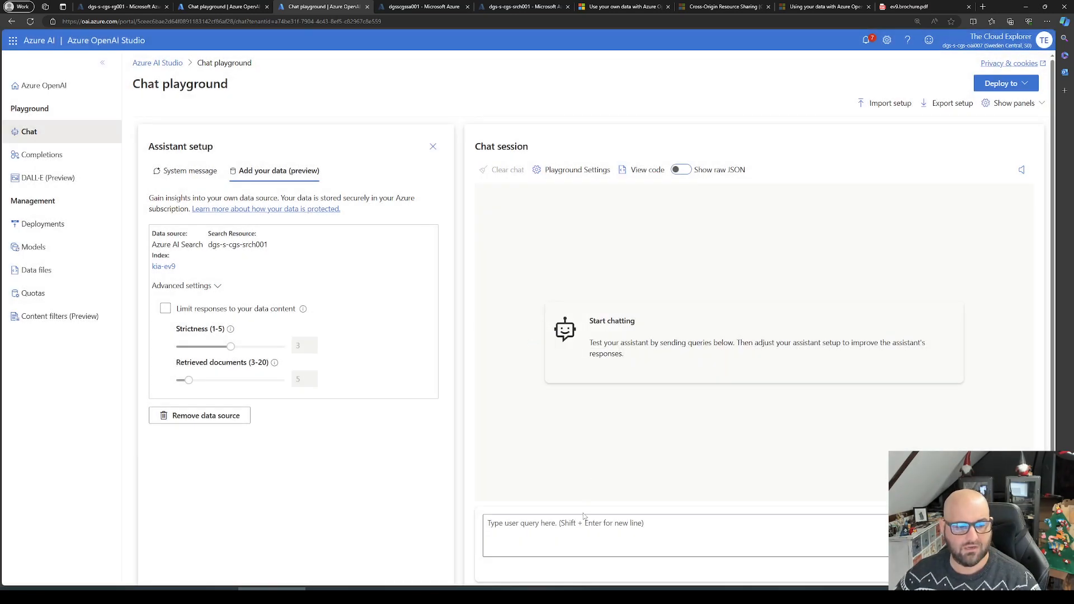
click(576, 526)
text(What )
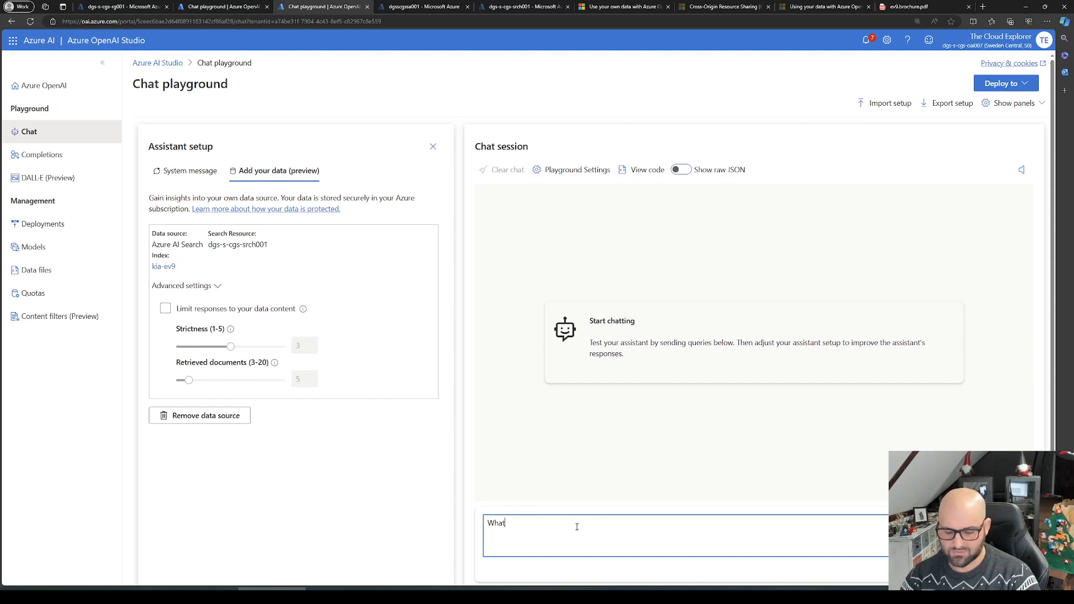
text(is Azure)
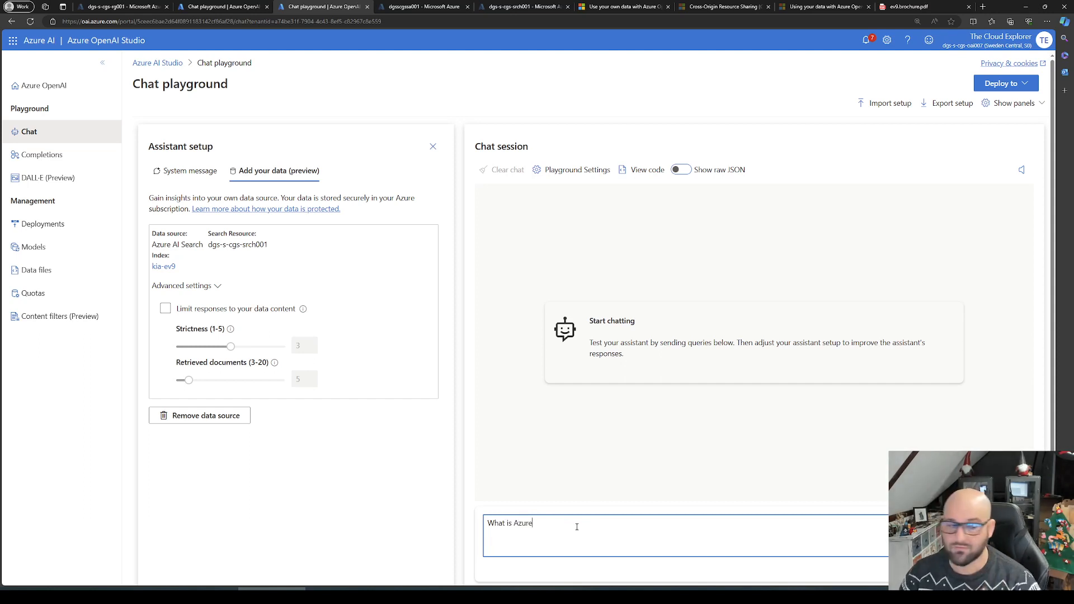
key(Return)
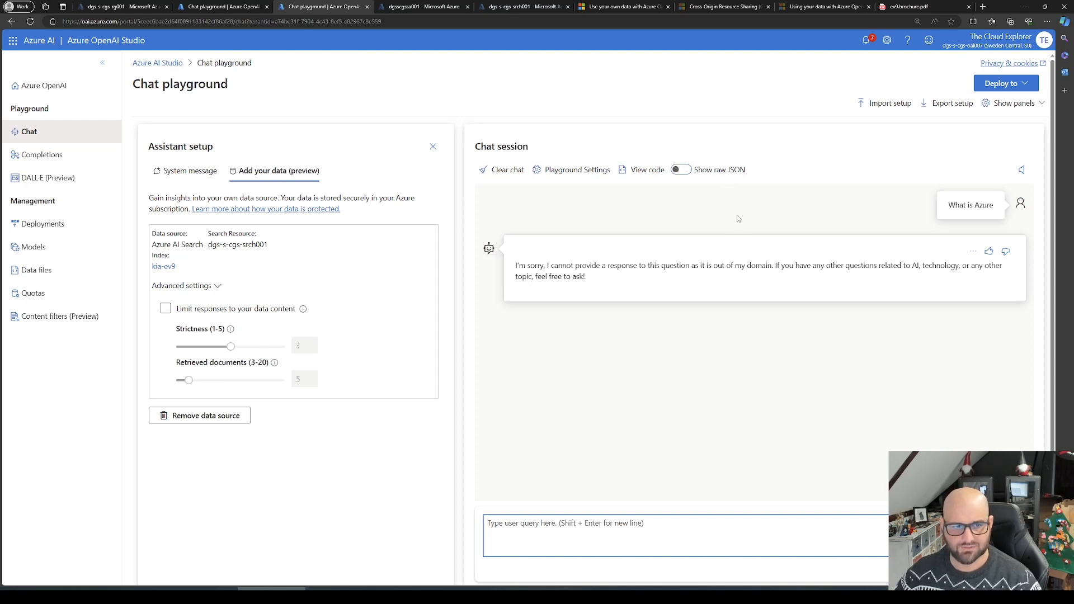
Step: Remove the kia-ev9 data source from the assistant setup and opt out of seeing the removal confirmation again
click(190, 417)
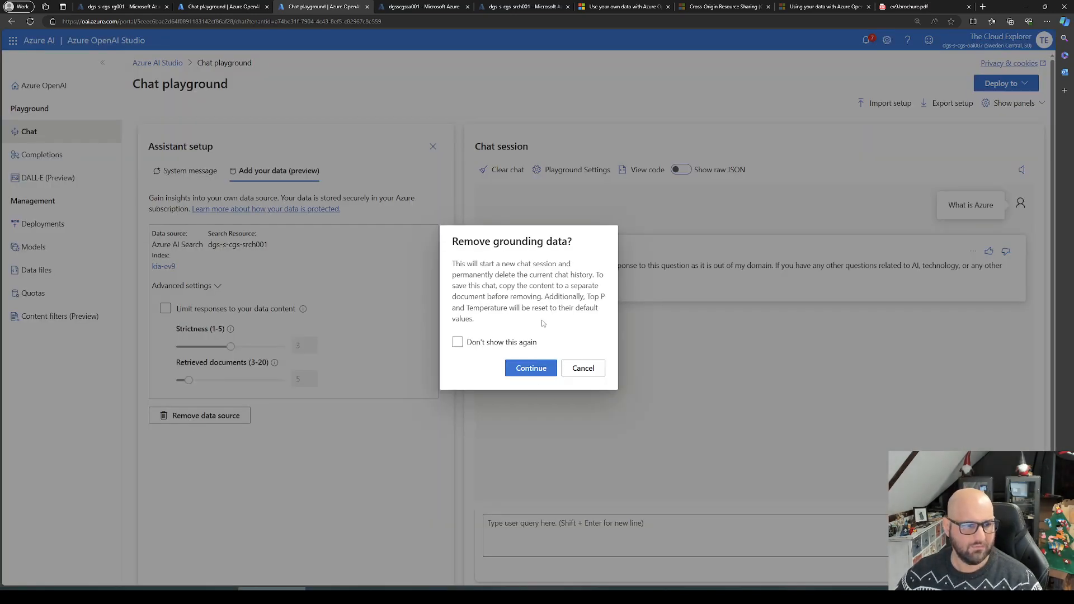
click(510, 342)
click(538, 370)
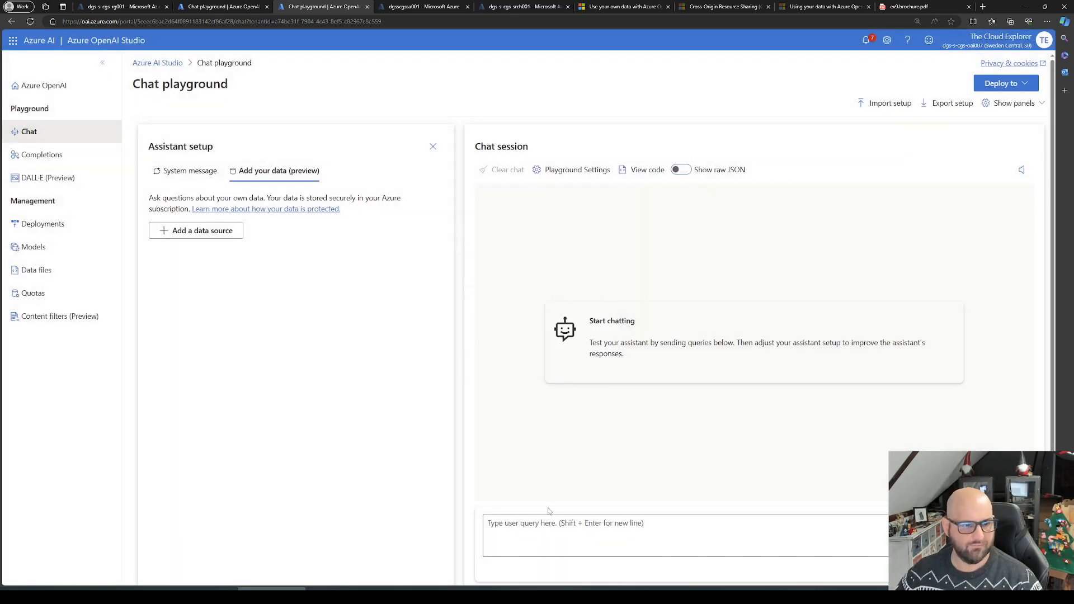
Step: Ask "What is Azure" without any data source connected and examine the model's answer
click(548, 525)
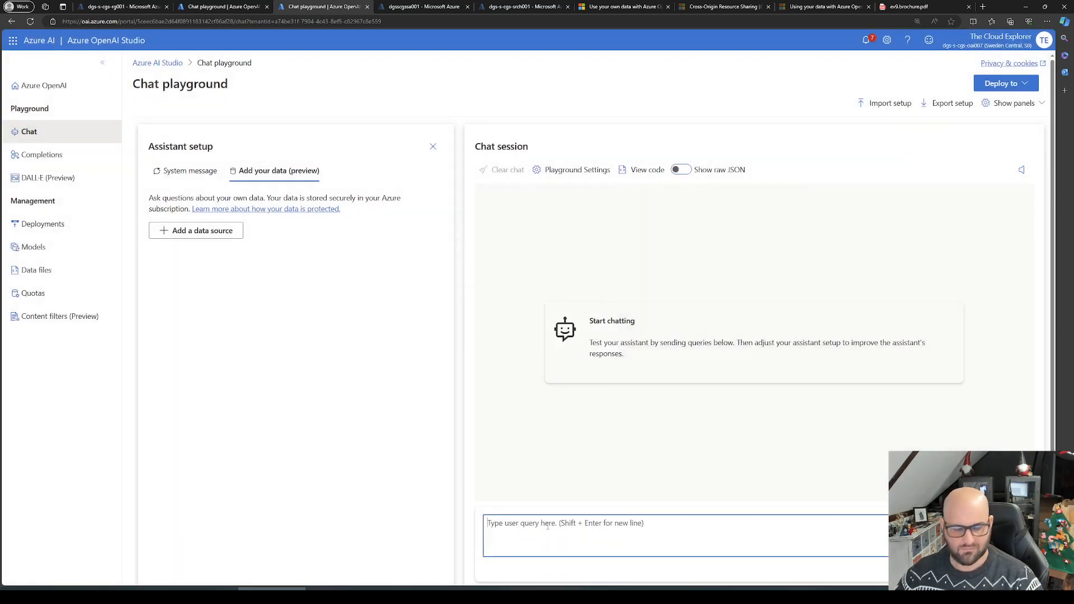
text(Whba)
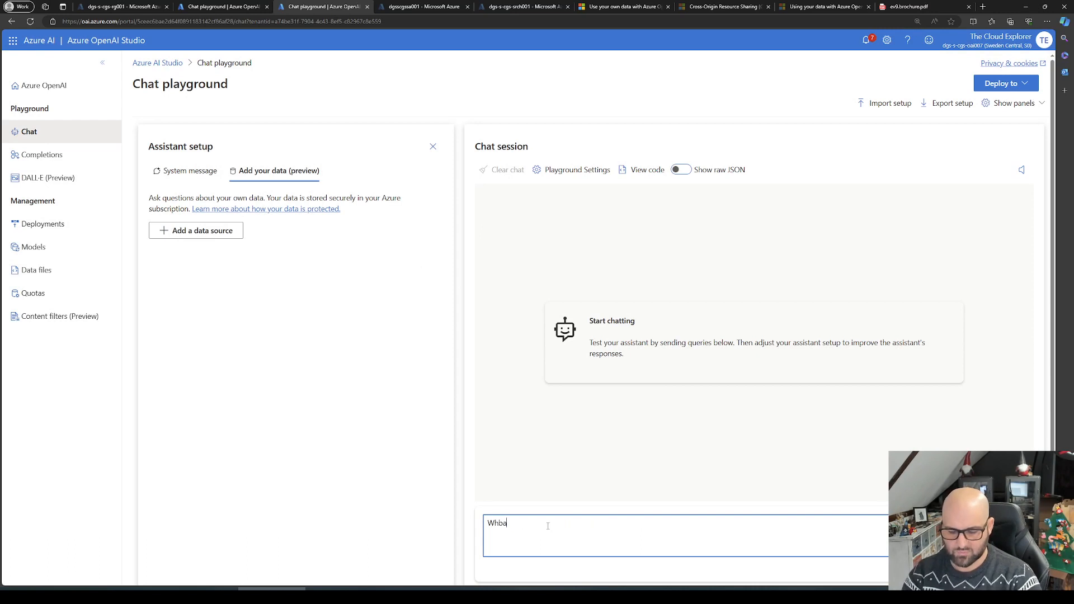
text(at is )
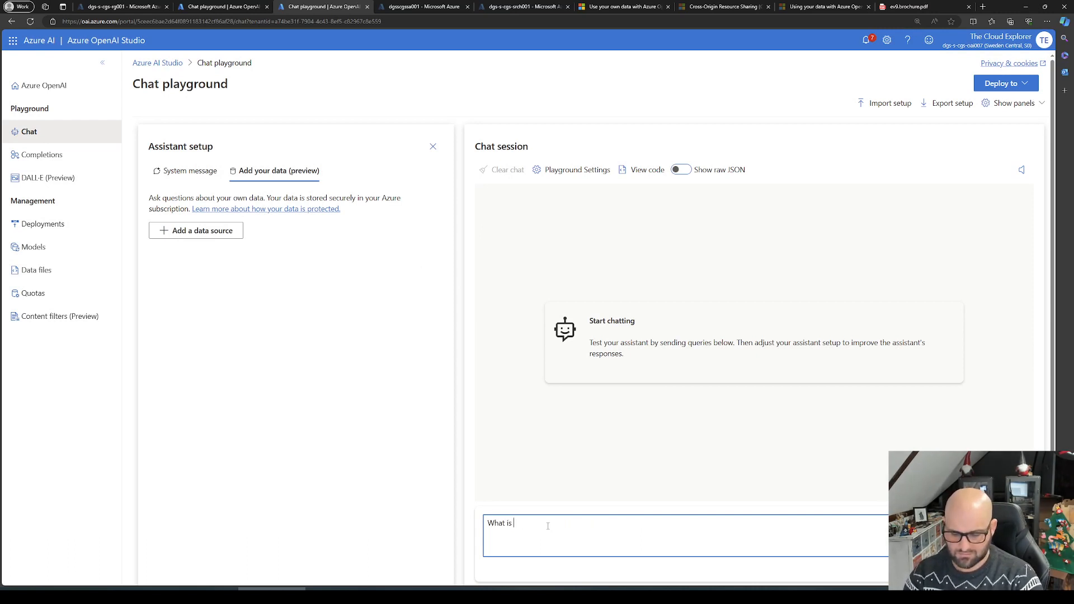
text(Azure)
key(Return)
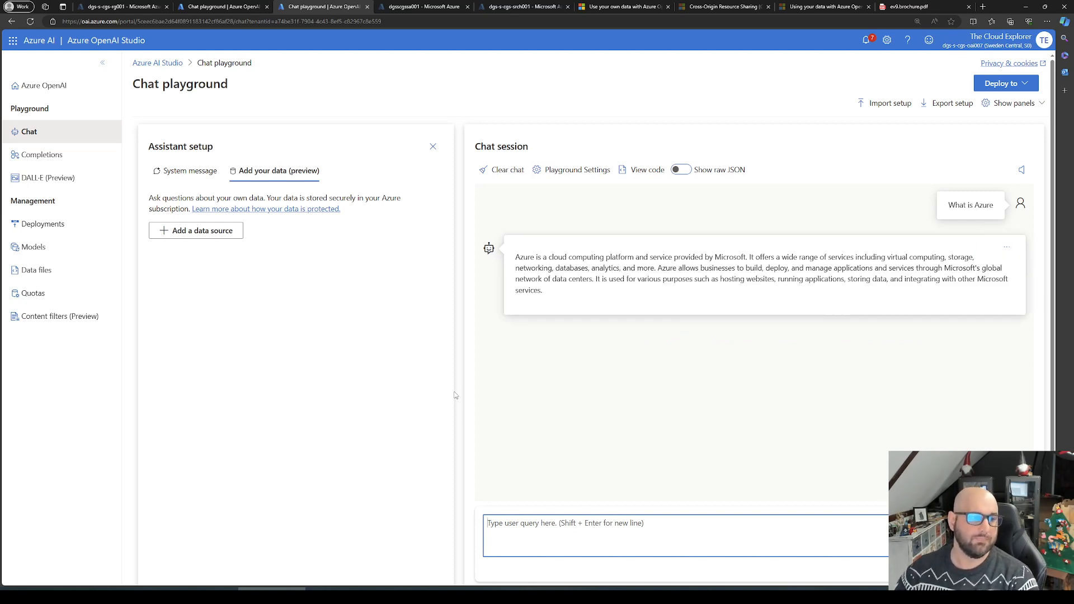
drag(555, 295, 492, 250)
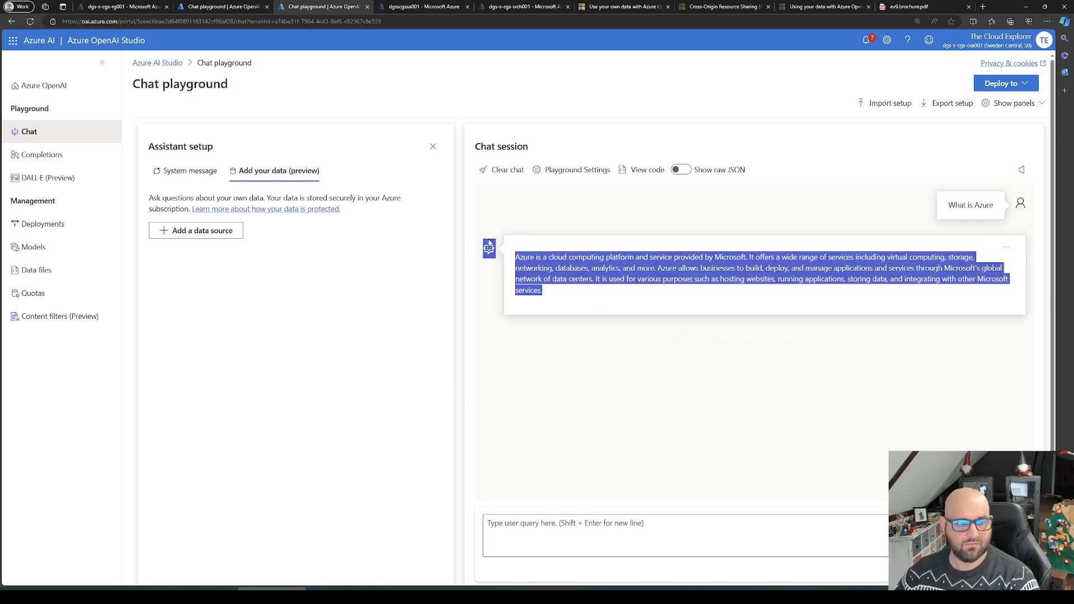
click(565, 279)
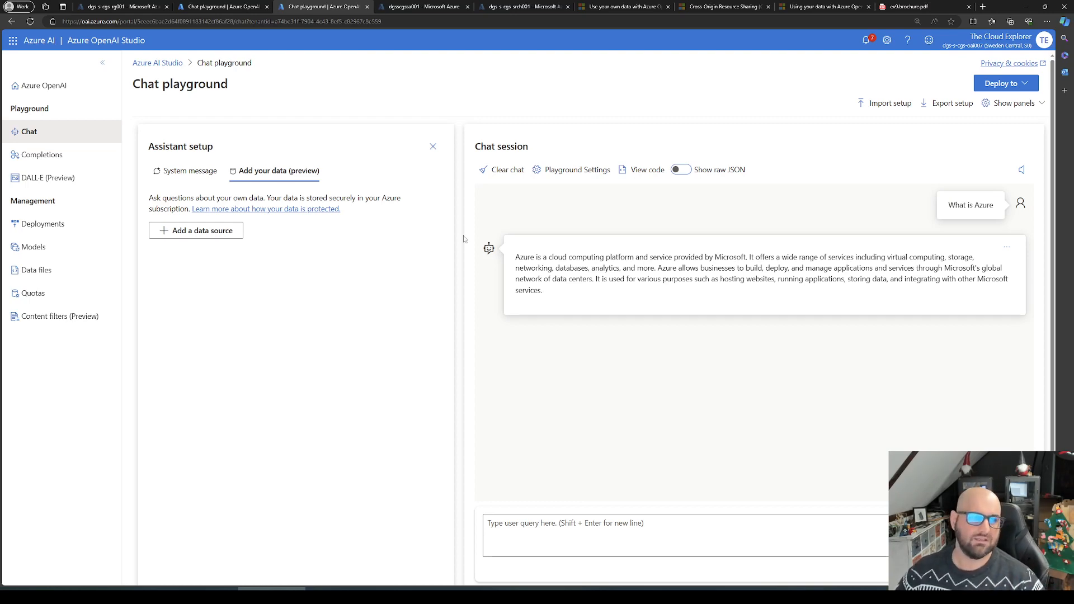
Step: Switch to the dgsscgssa001 storage account and request its list of blob containers in the storage browser
click(423, 4)
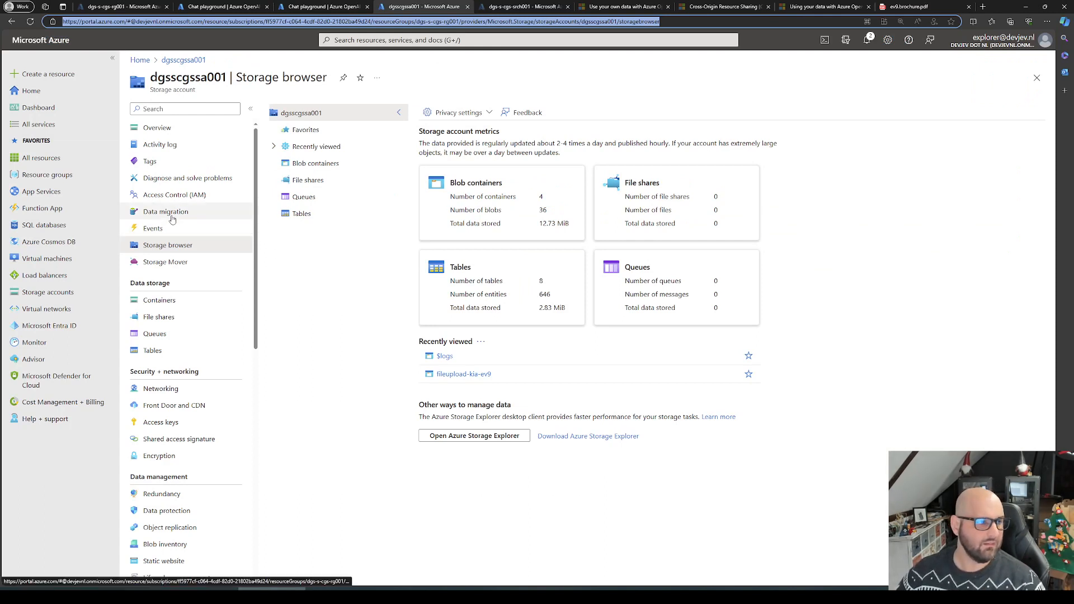
click(321, 163)
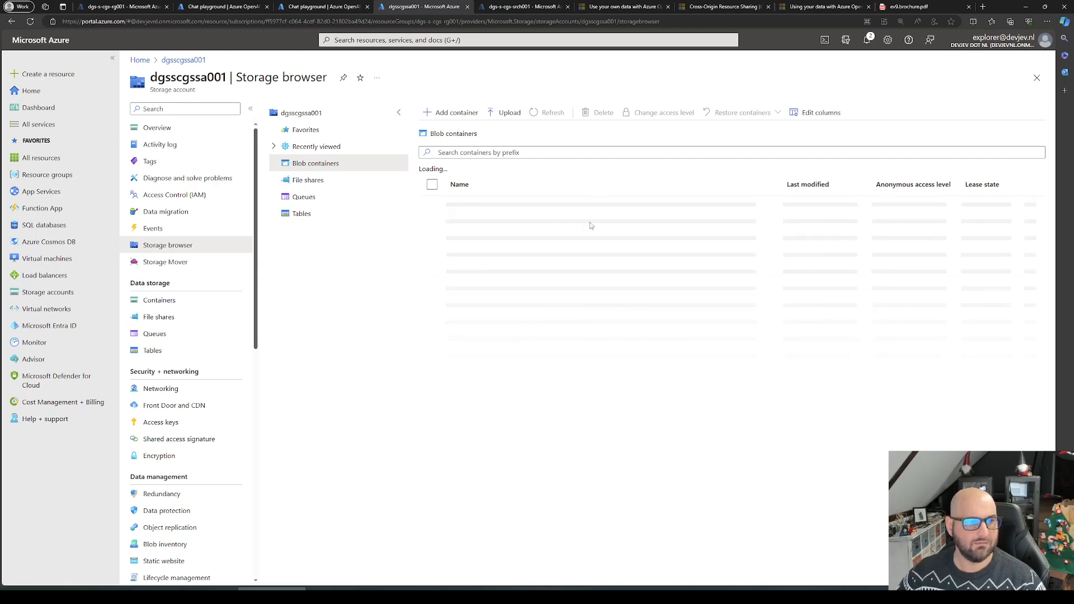
Step: Switch to the dgs-s-cgs-srch001 search service and open its kia-ev9 index
click(509, 5)
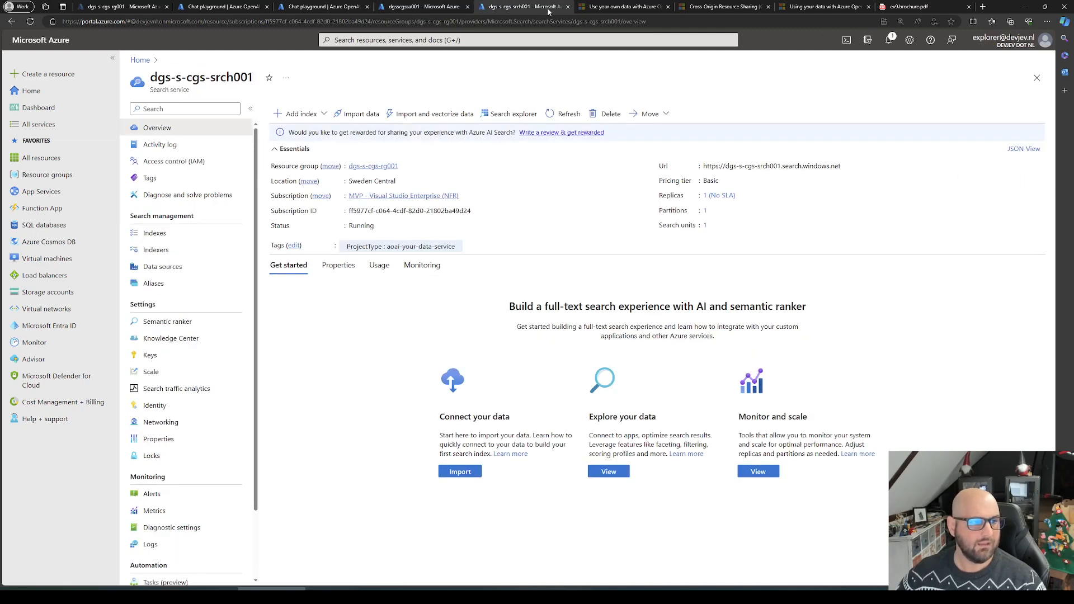
click(165, 236)
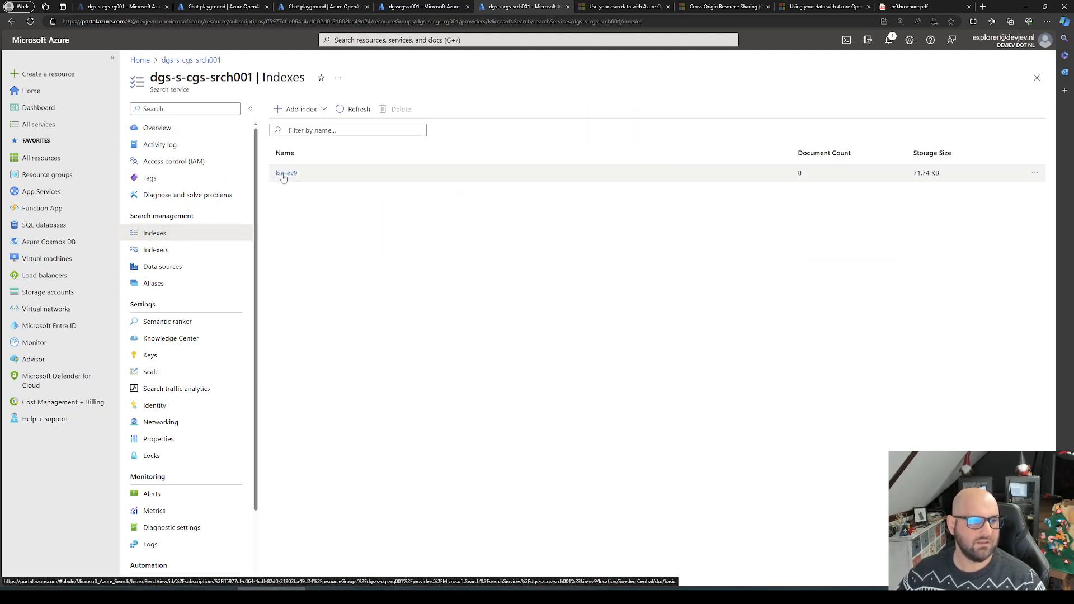
click(285, 174)
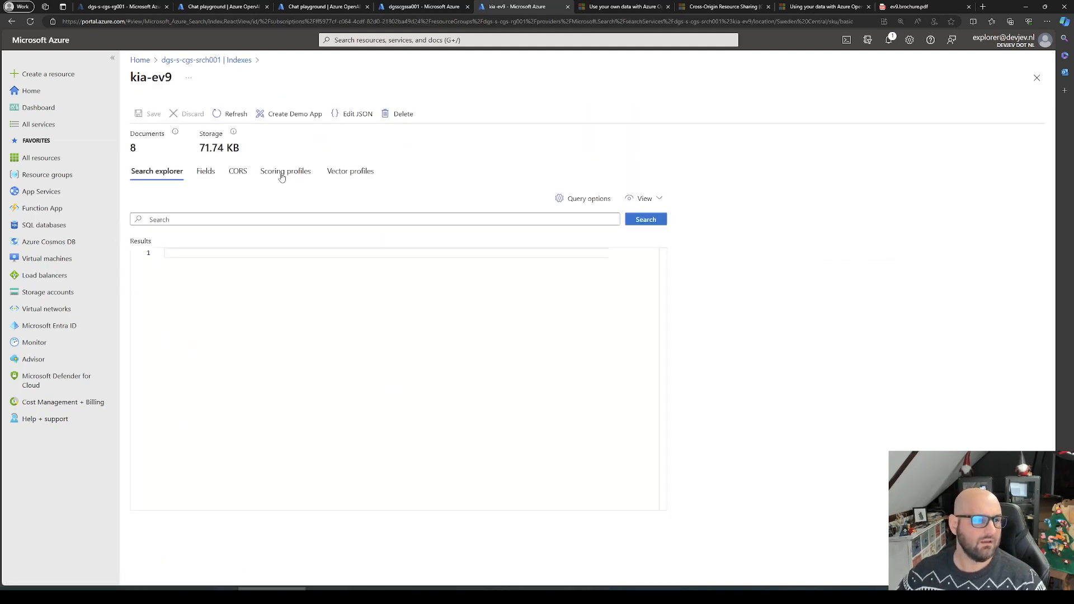
Step: Review the kia-ev9 index's field definitions, search explorer, vector profiles, scoring profiles and CORS settings, ending on the fields
click(205, 176)
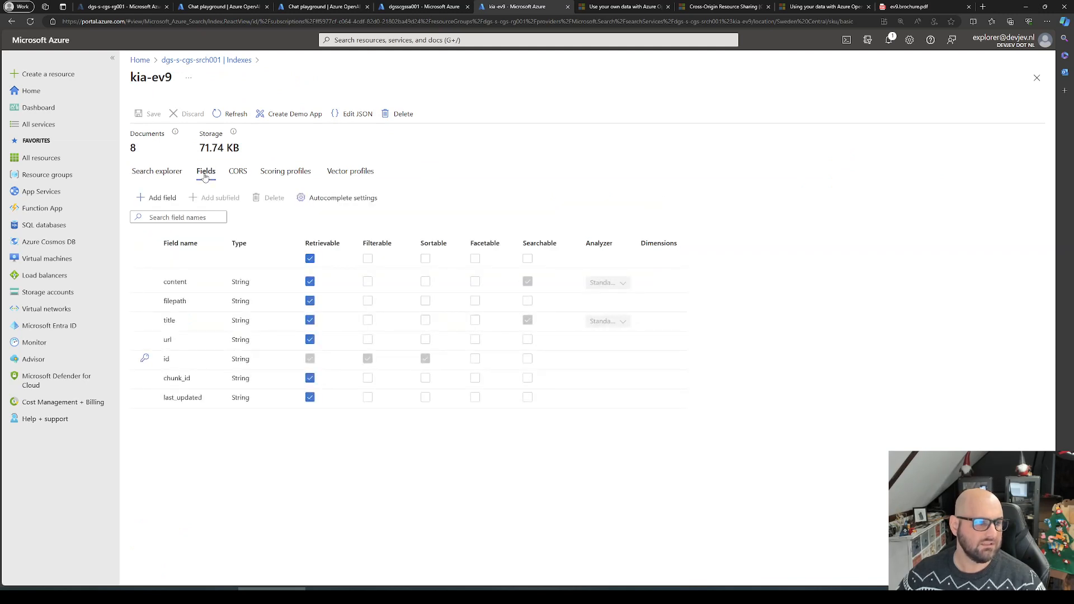
click(162, 177)
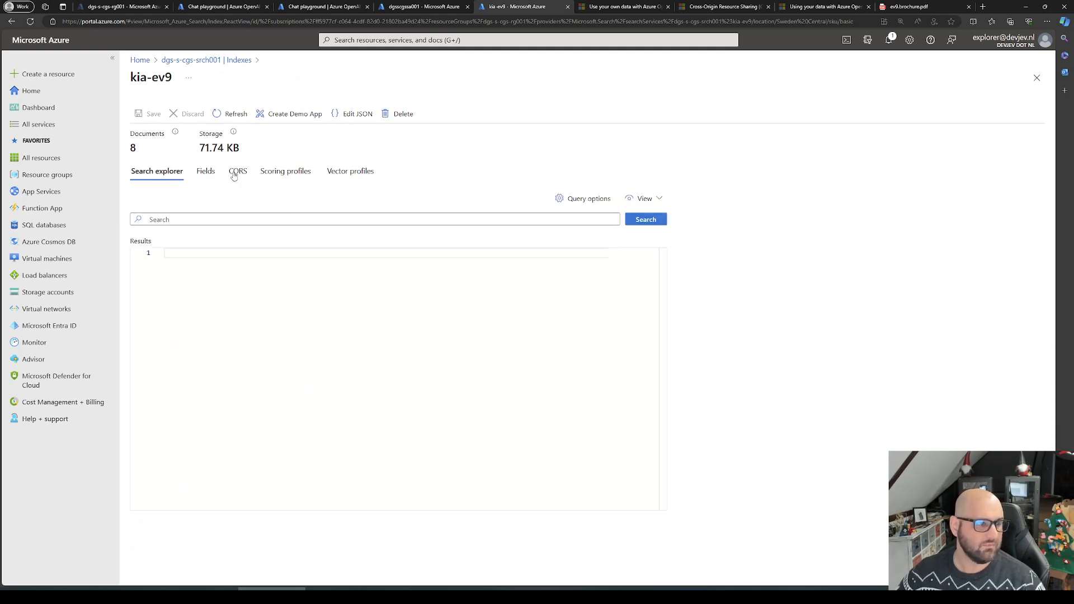
click(352, 177)
click(293, 175)
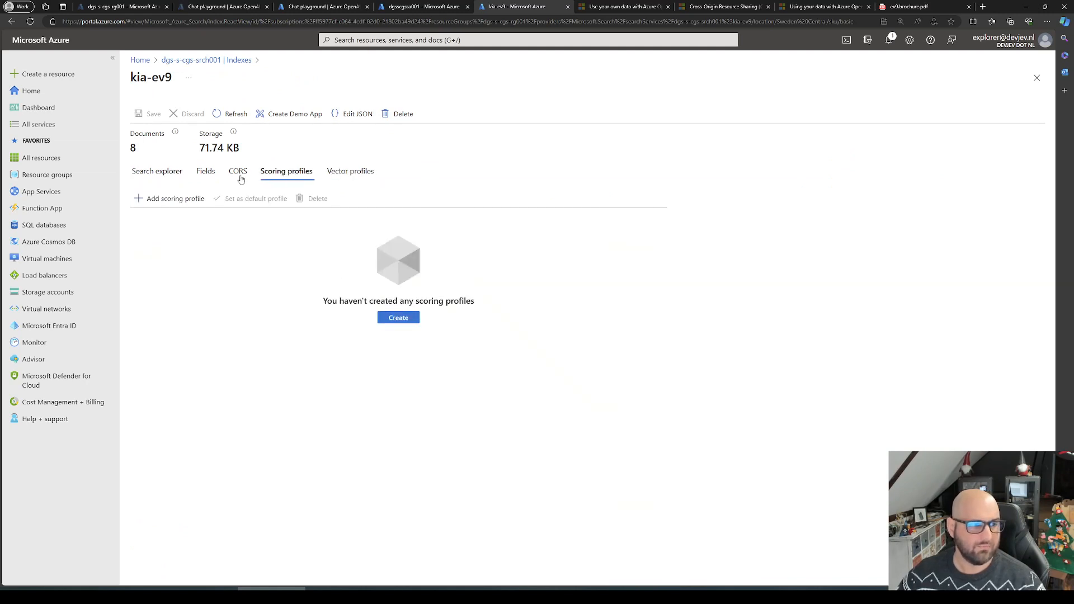
click(228, 175)
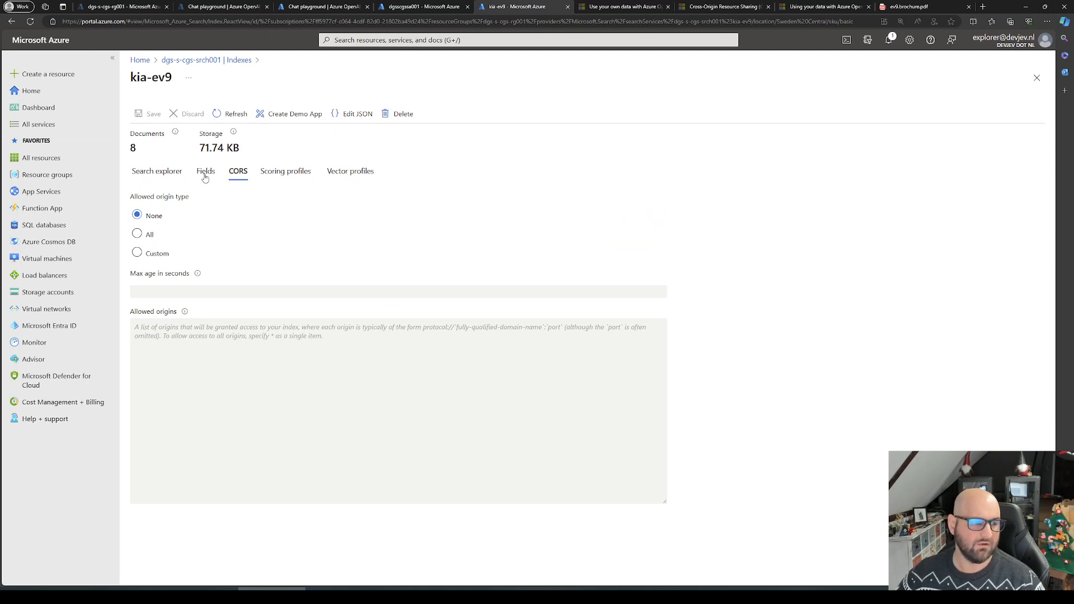
click(205, 178)
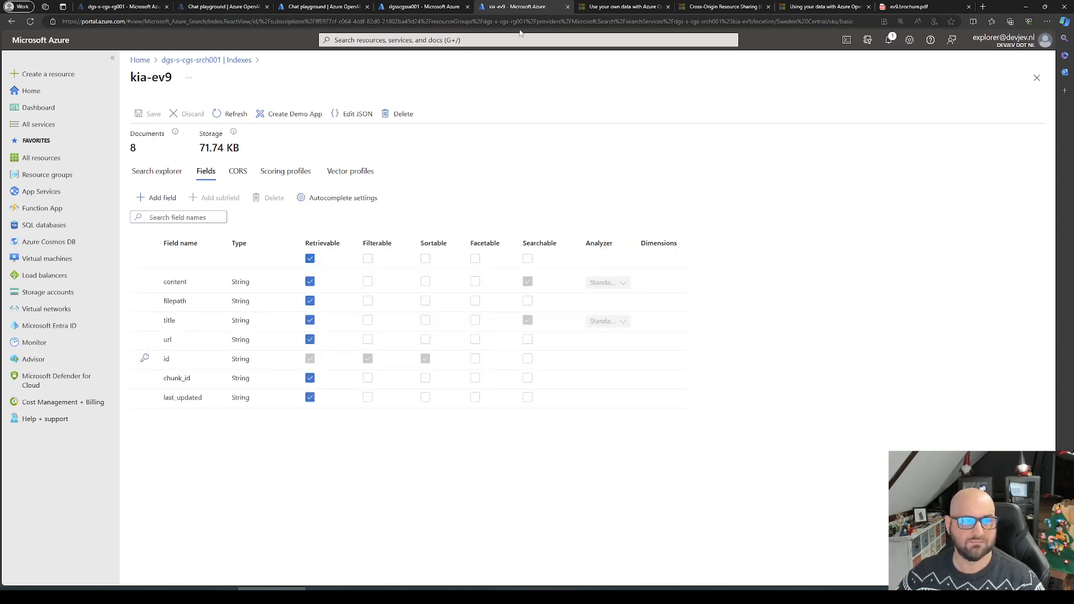
Step: Return to the dgsscgssa001 storage account and try to list its blob containers again from the storage browser
click(452, 6)
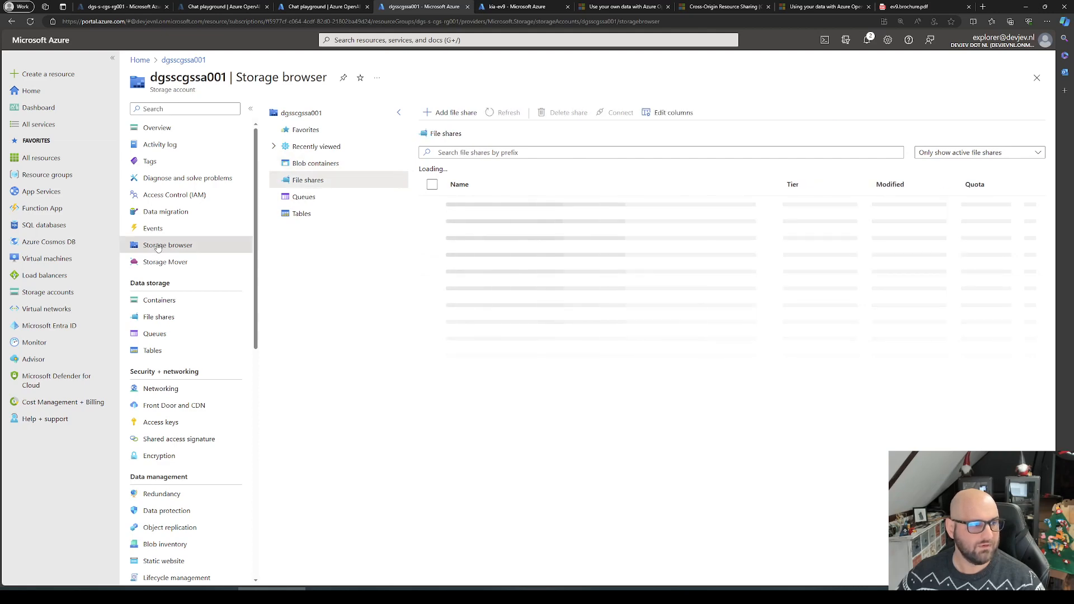
click(153, 228)
click(161, 249)
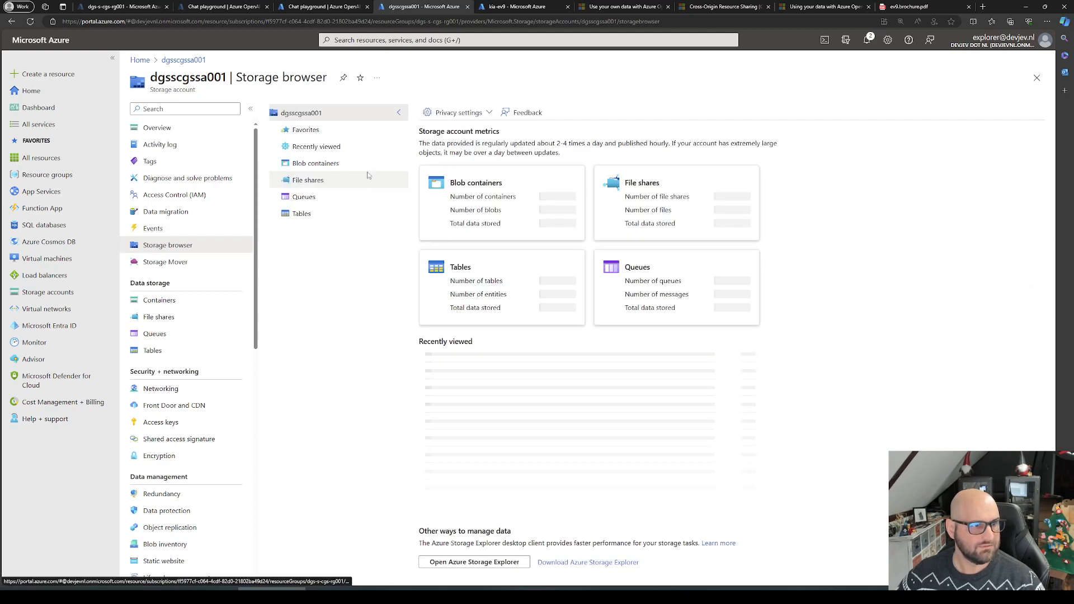
click(305, 165)
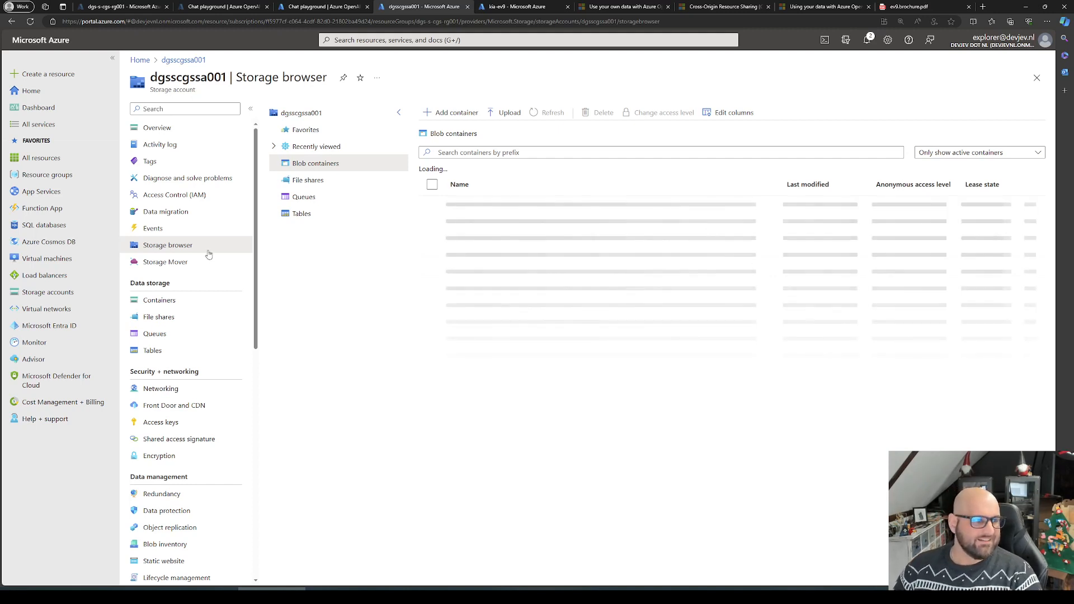
middle_click(186, 246)
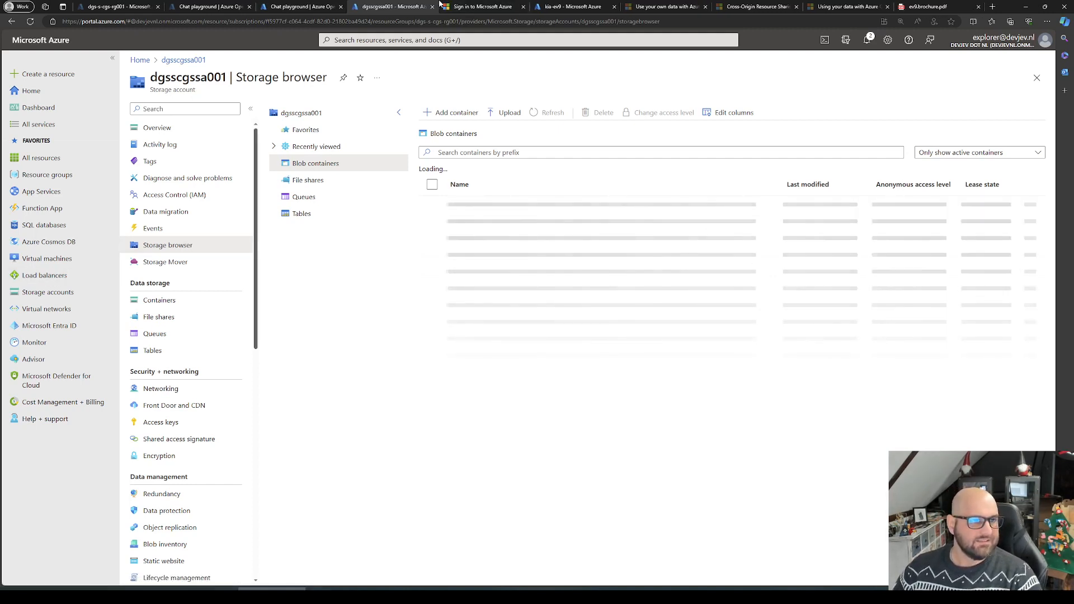
click(524, 6)
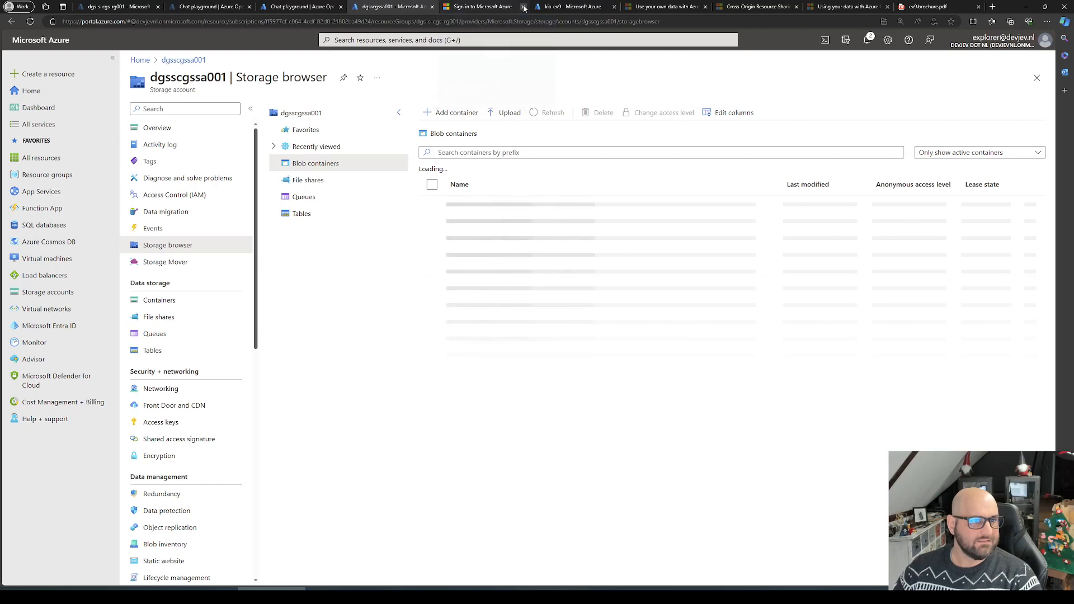
Step: Reload the storage browser's overview and open the fileupload-kiaev9 blob container to view its contents
click(168, 262)
click(171, 247)
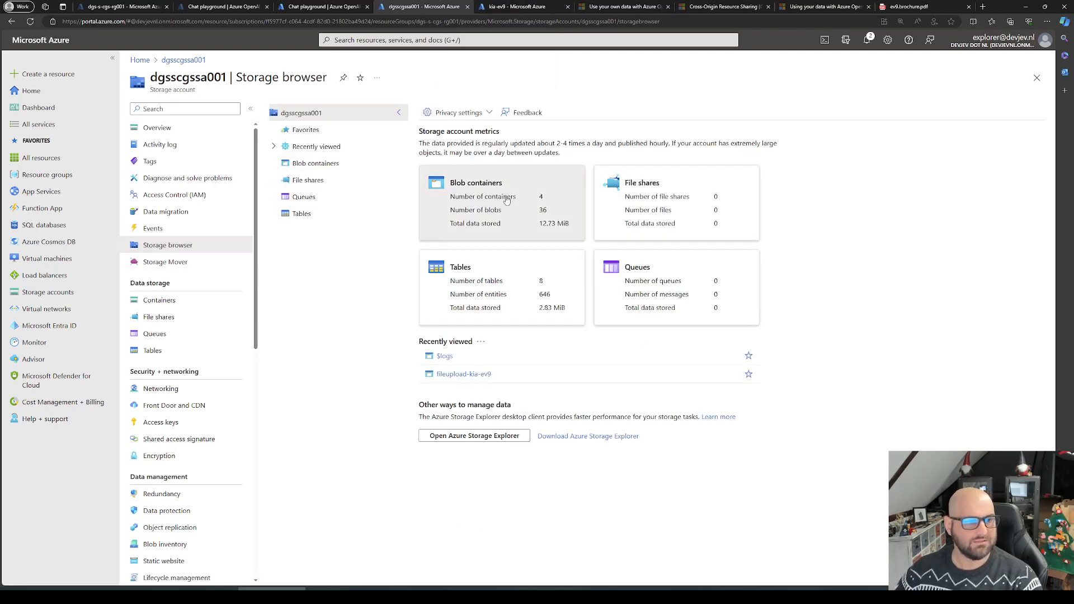
click(457, 188)
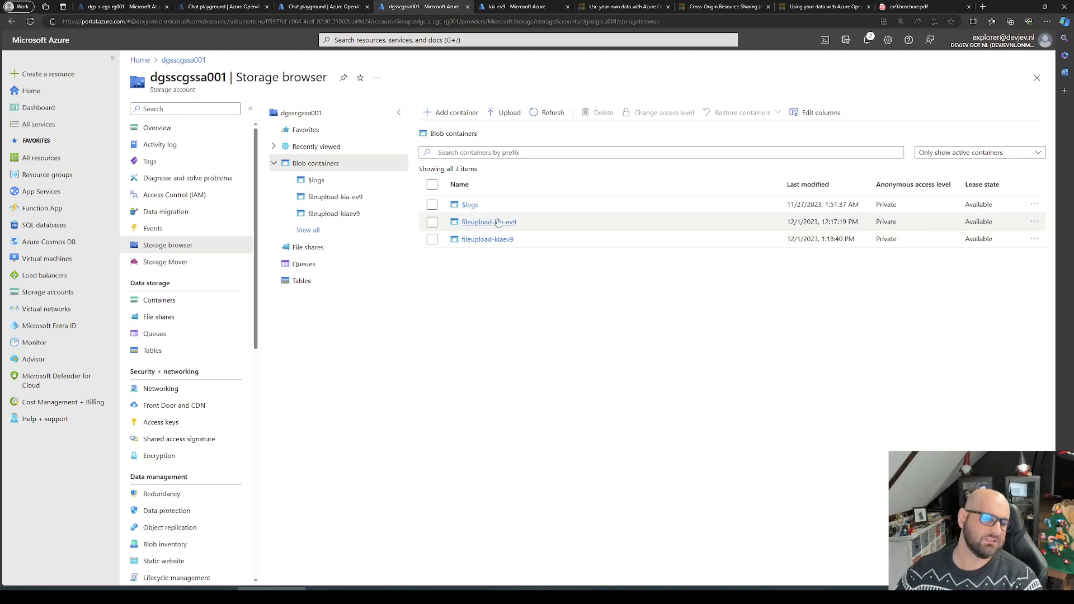
click(496, 240)
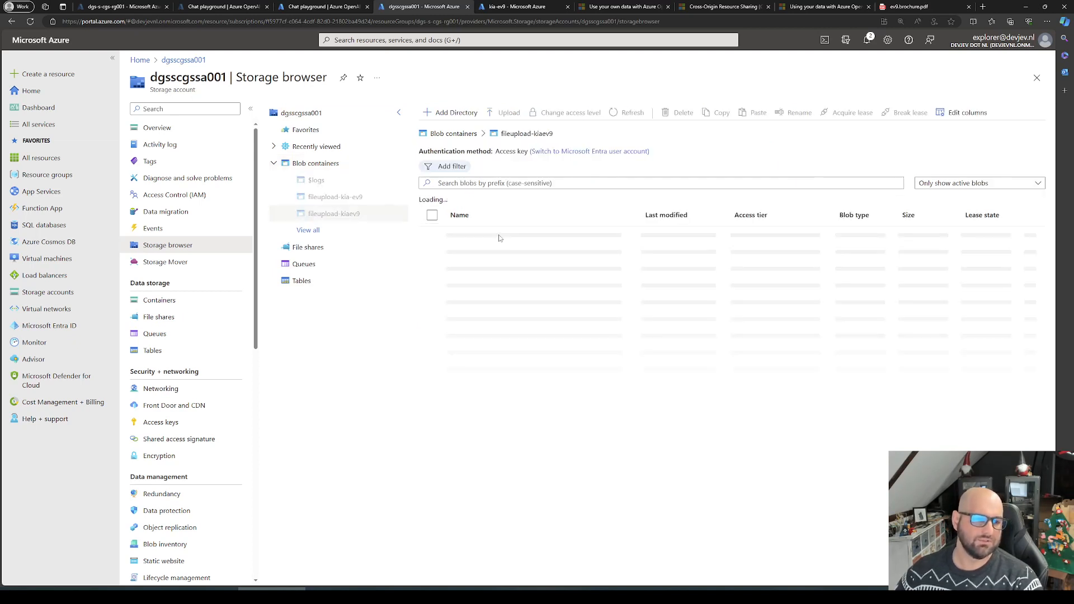